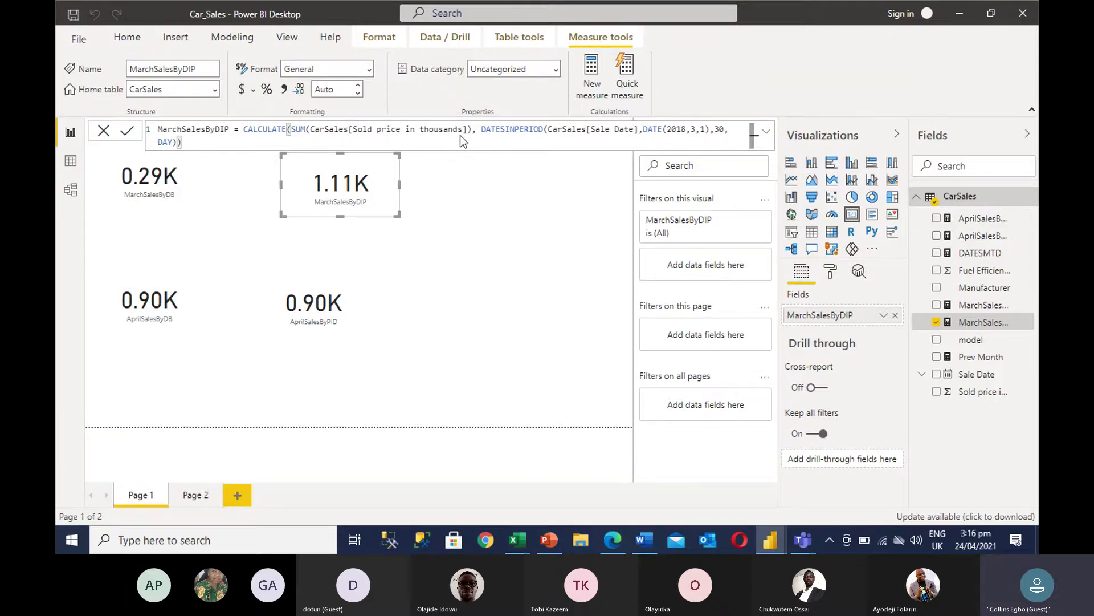
Step: Leave the MarchSalesByDIP measure's formula and add a new blank page to the report
key("Escape")
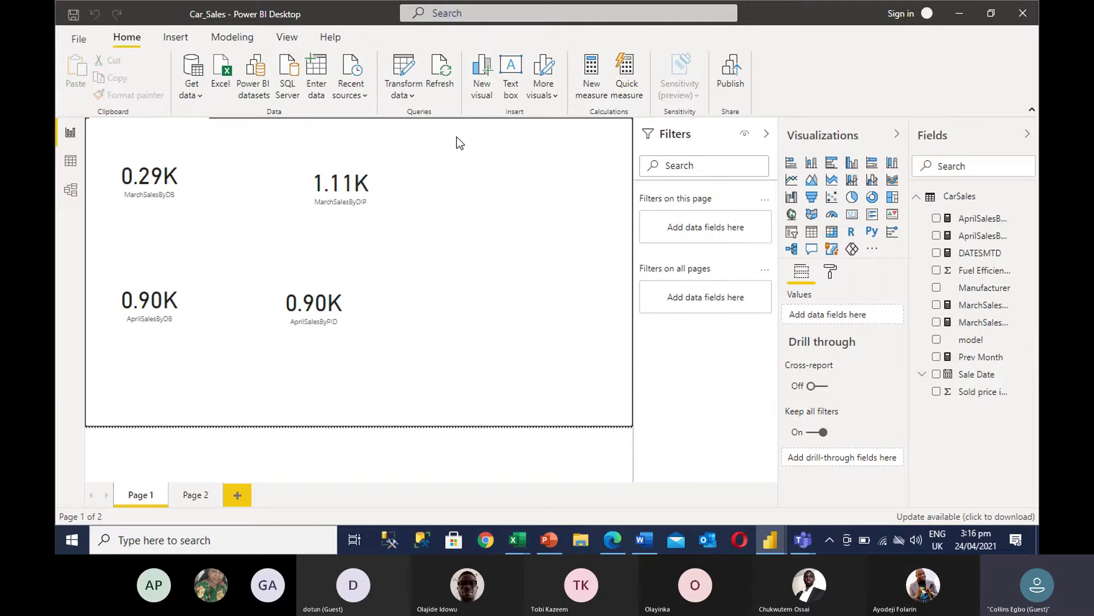
left_click(238, 493)
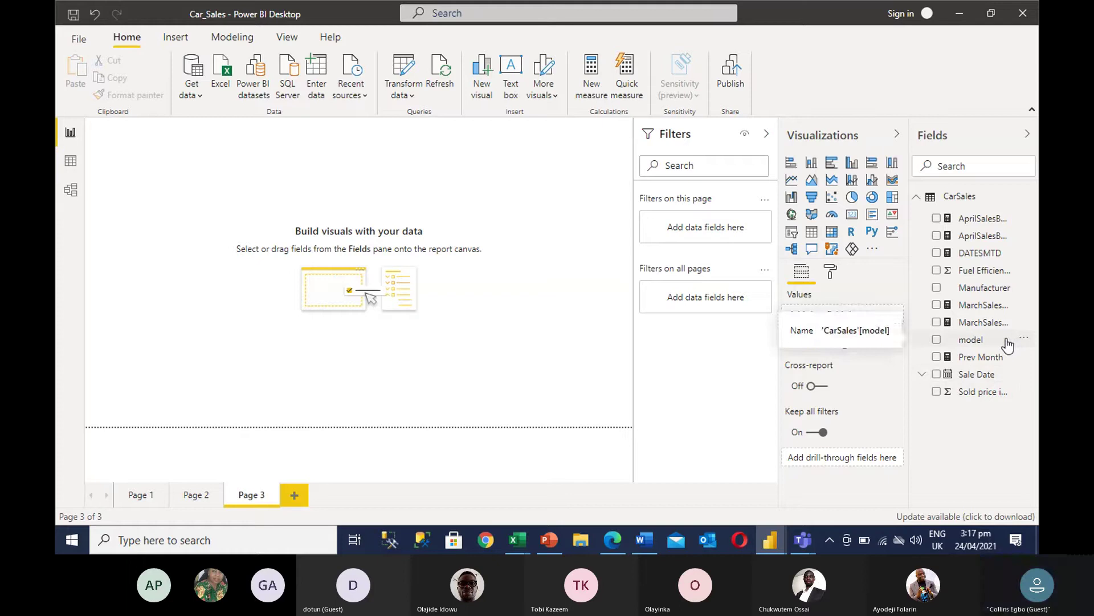
Step: Switch to the CarSales workbook in Excel, review its sales data columns, and return to the Power BI report
mouse_move(514, 542)
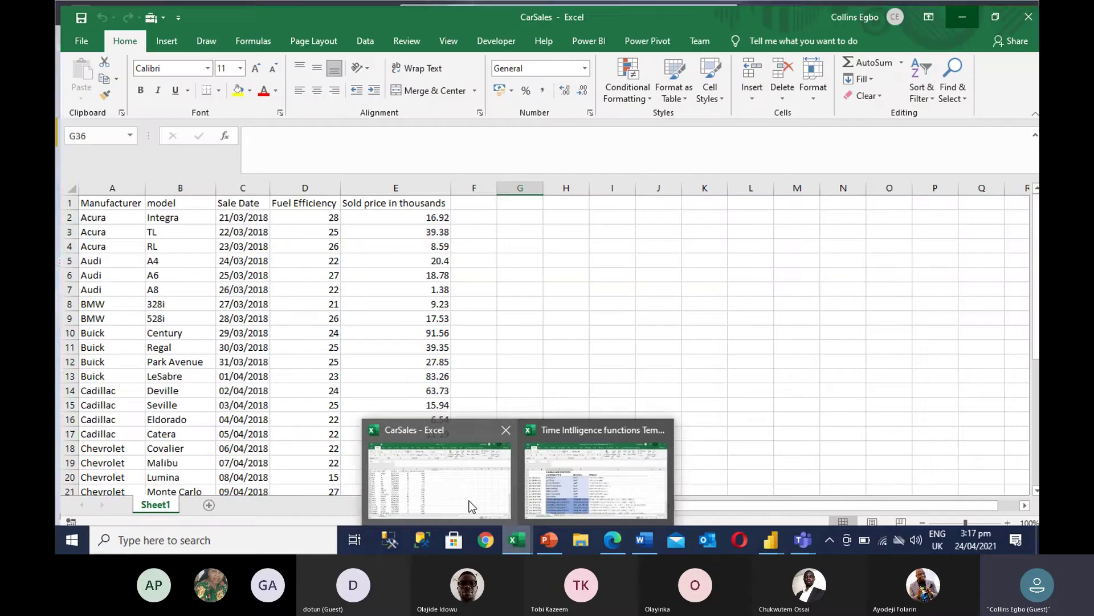
left_click(469, 501)
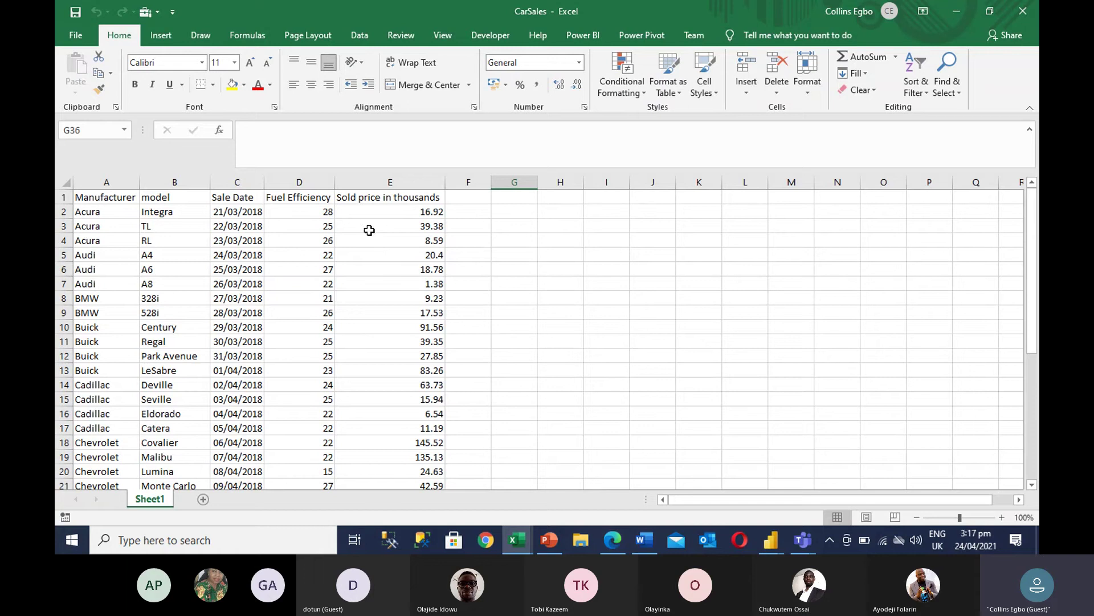
left_click(957, 15)
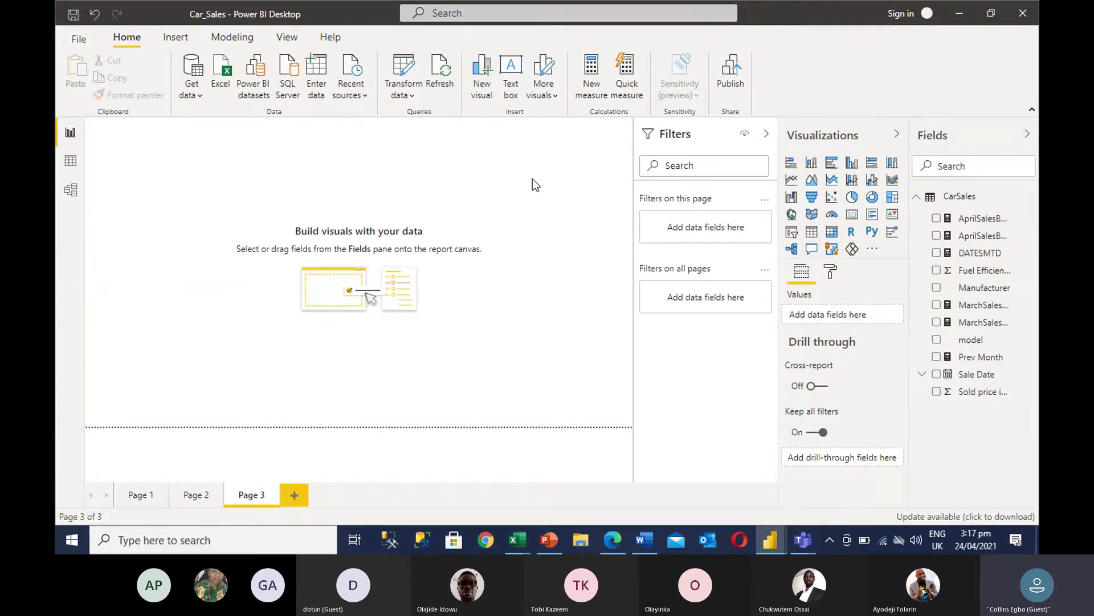
Step: Create a new measure in the CarSales table defined as Fistdate = FIRSTDATE(CarSales[Sale Date])
left_click(592, 92)
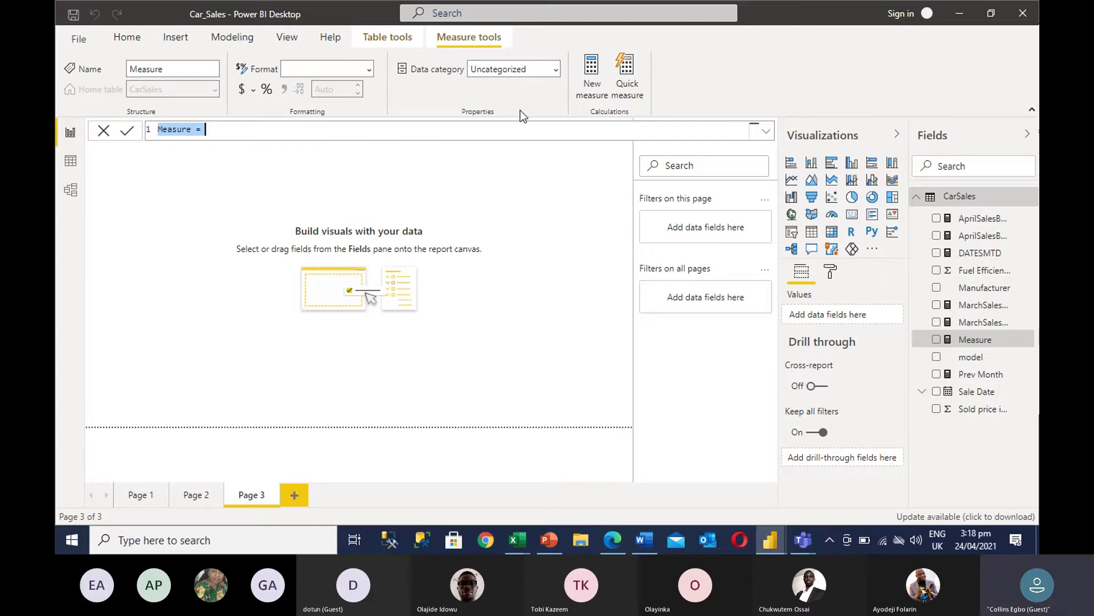
type("F")
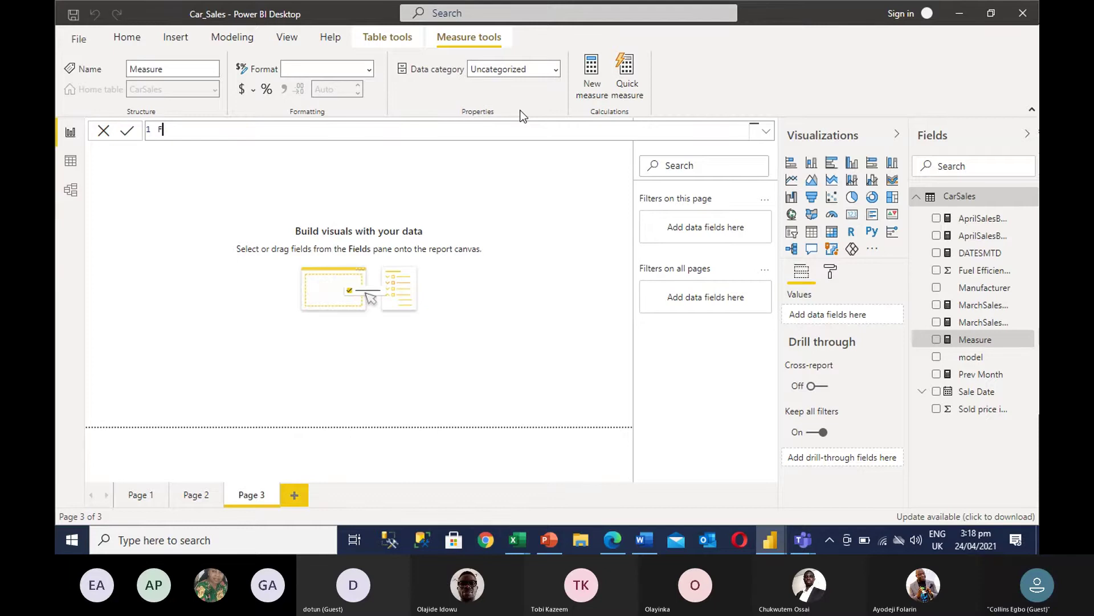
type("i")
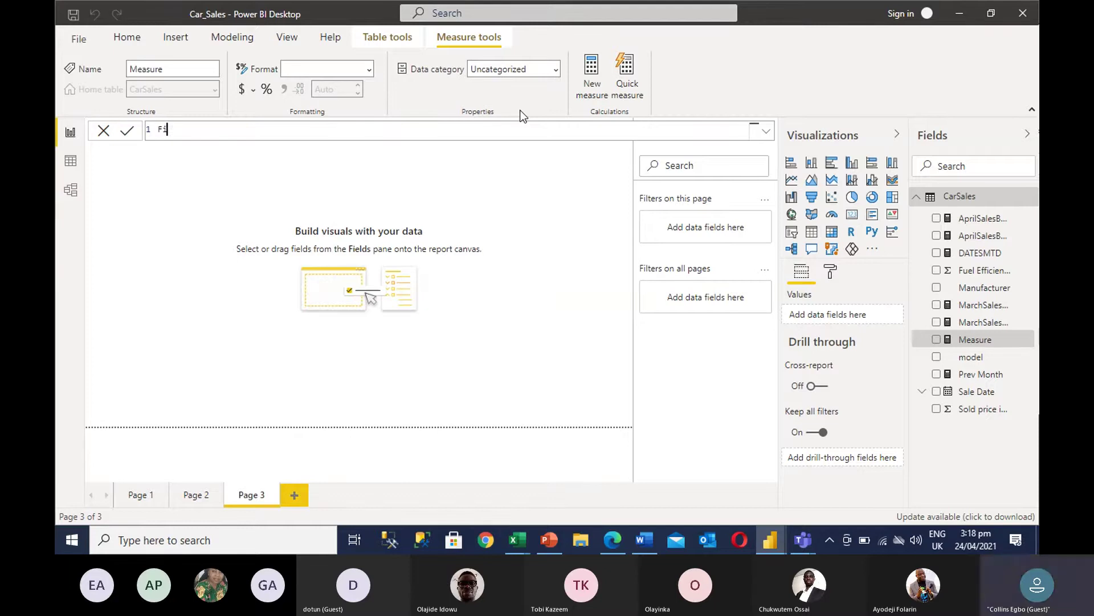
type("stdate")
type("= firs")
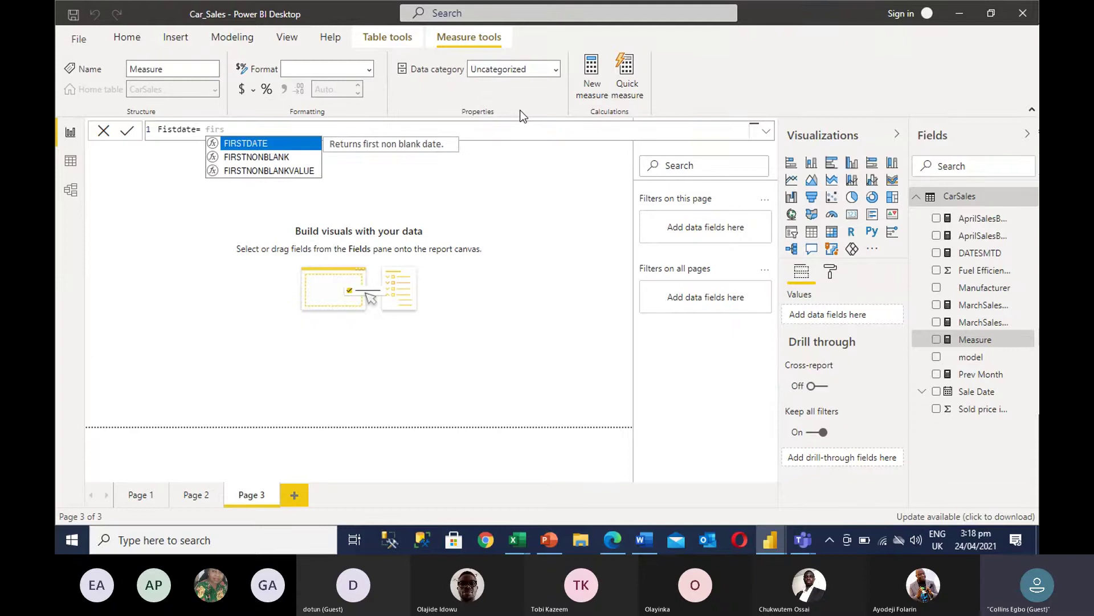
key("Tab")
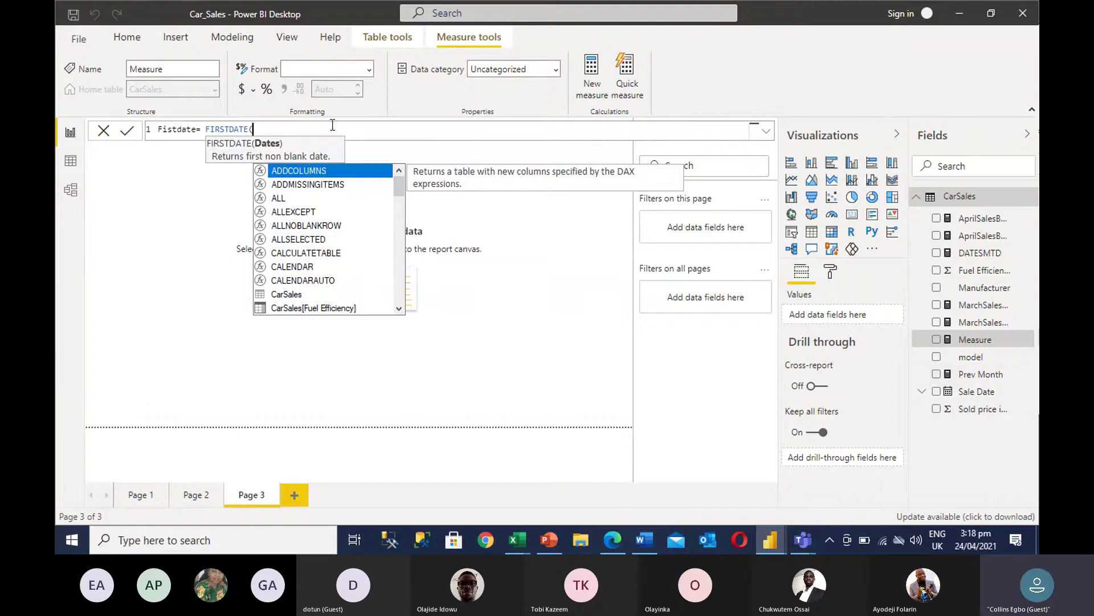
type("da")
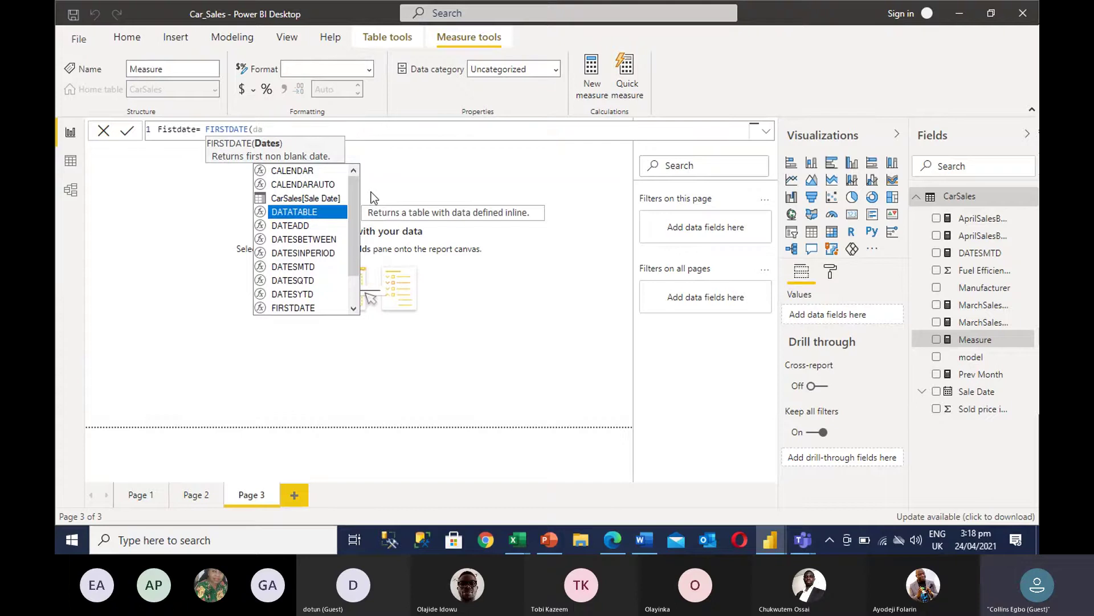
key("Up")
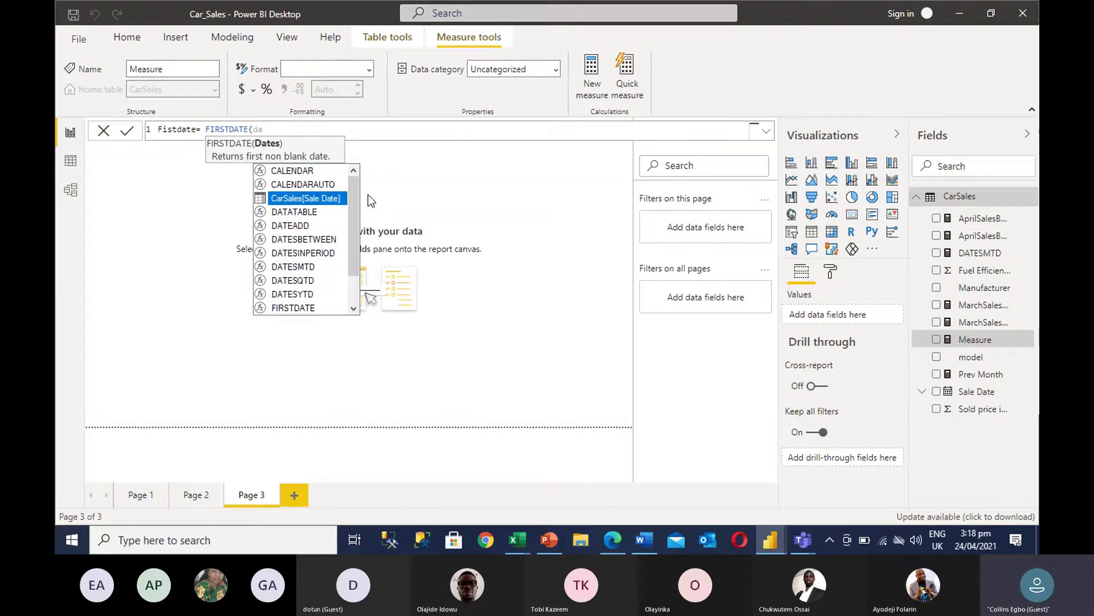
key("Tab")
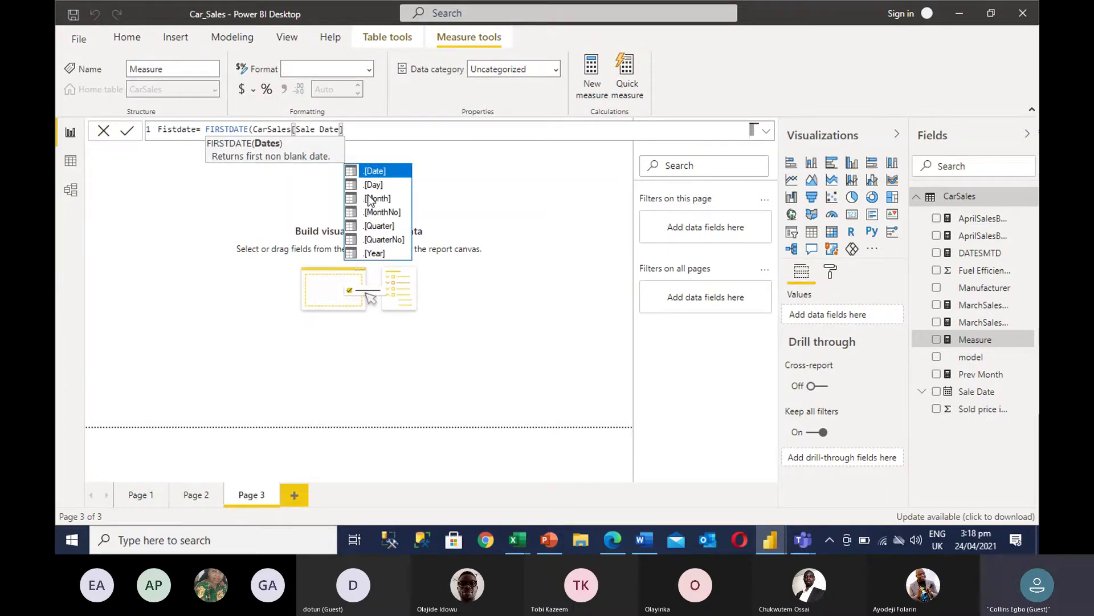
type(")")
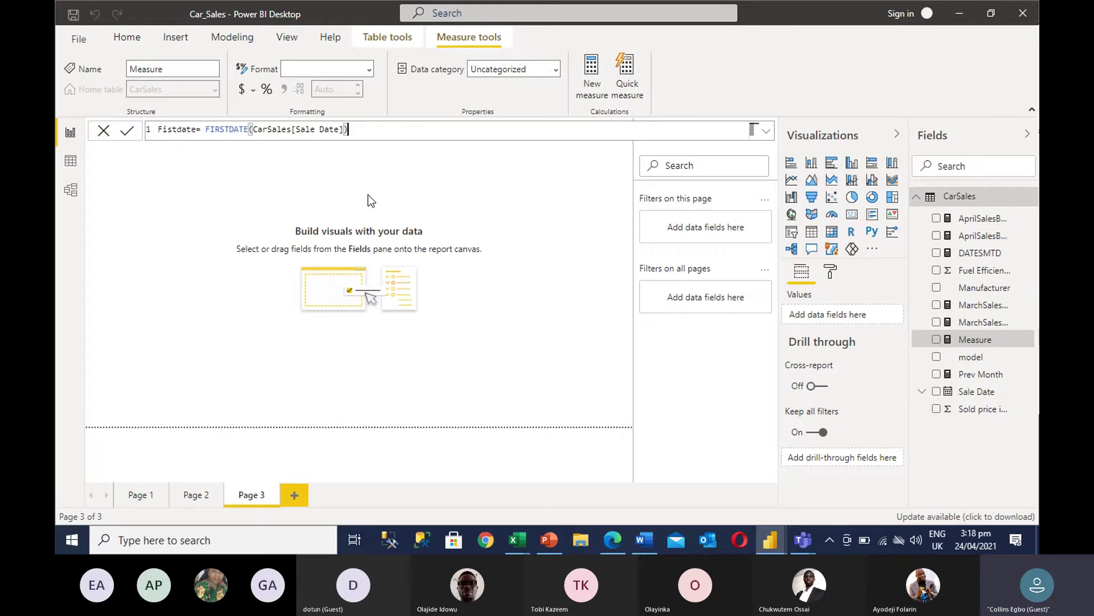
key("Return")
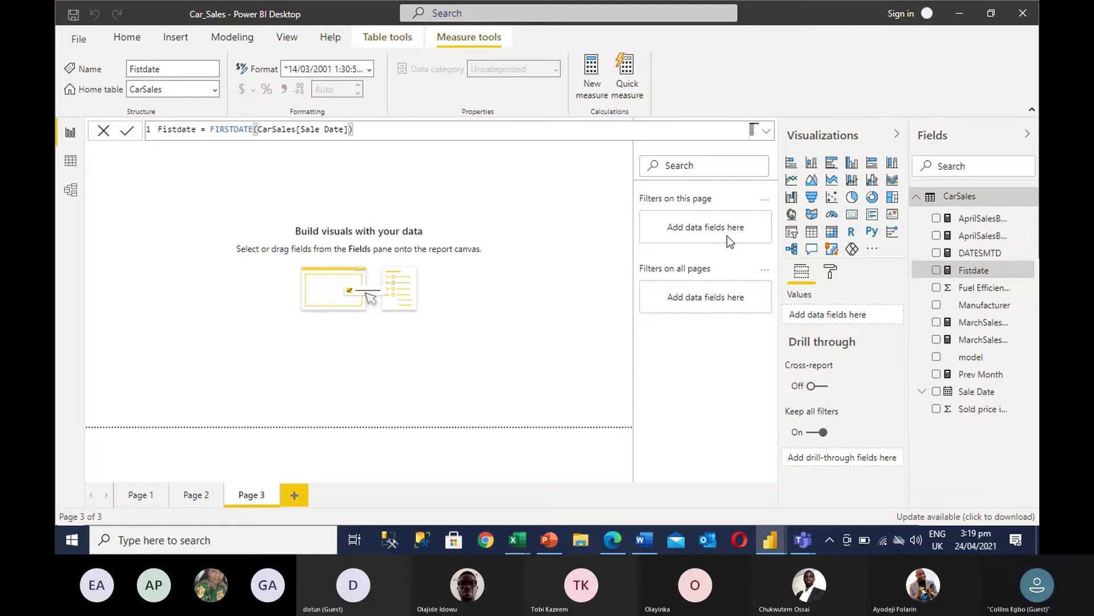
Step: Add a table visual to the blank page showing the Manufacturer and Fistdate fields
left_click(430, 195)
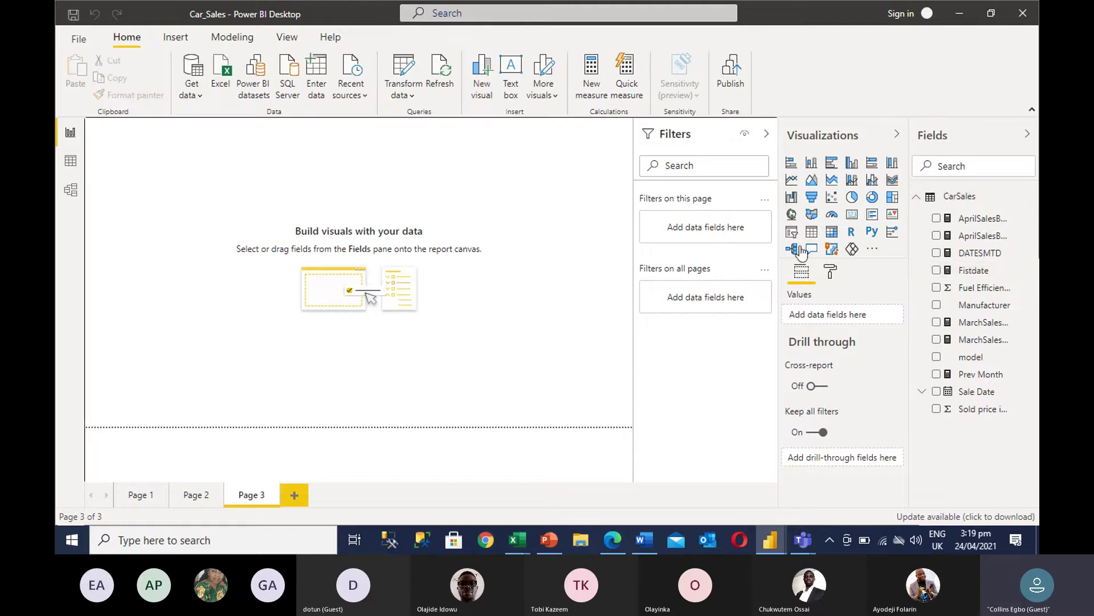
left_click(812, 232)
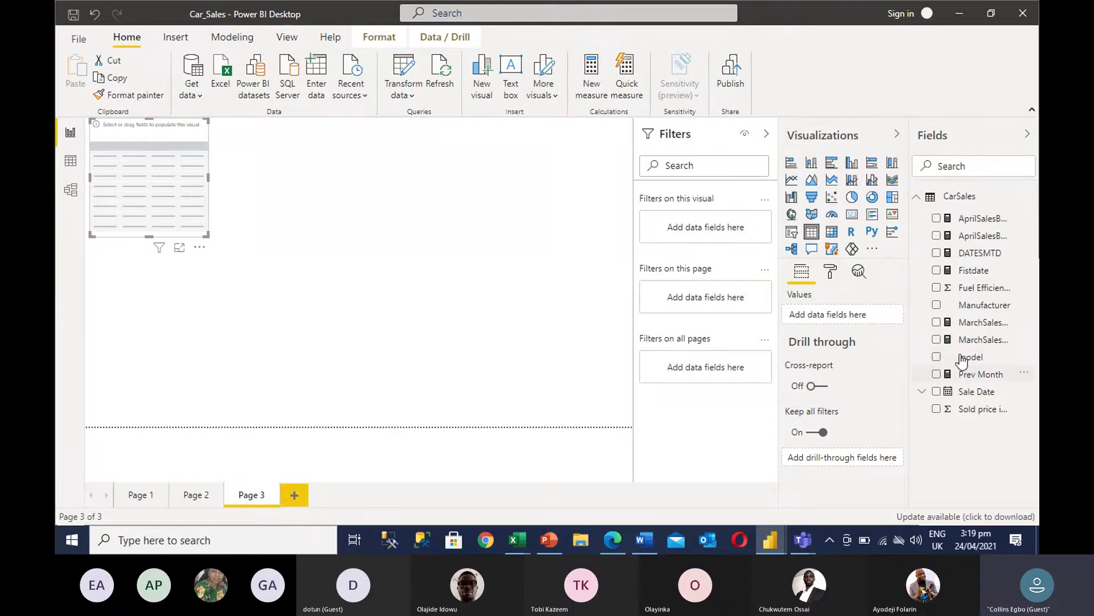
left_click(936, 305)
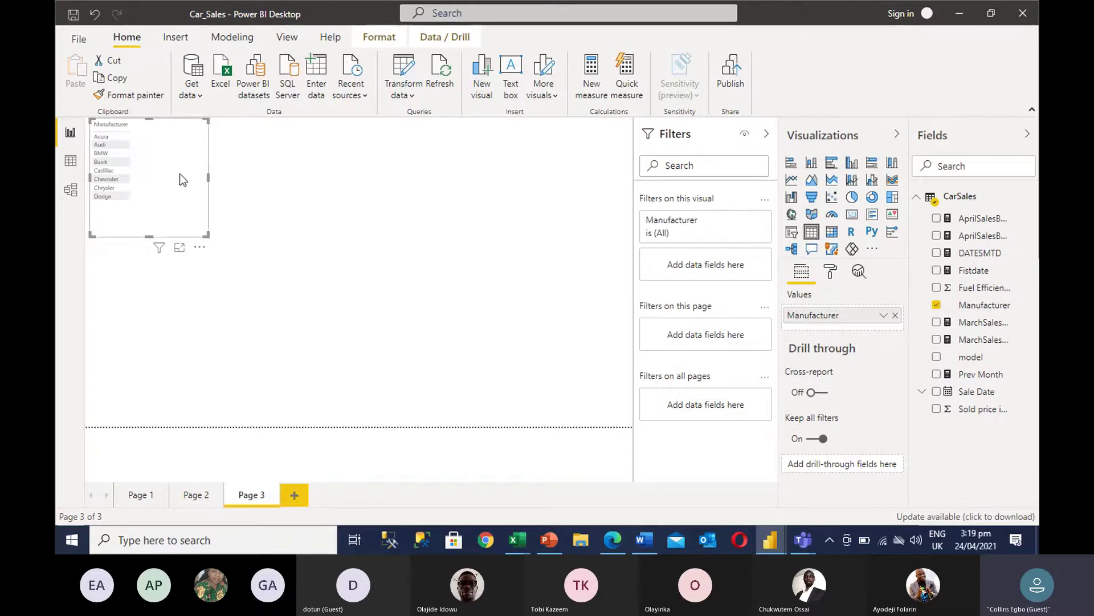
right_click(940, 272)
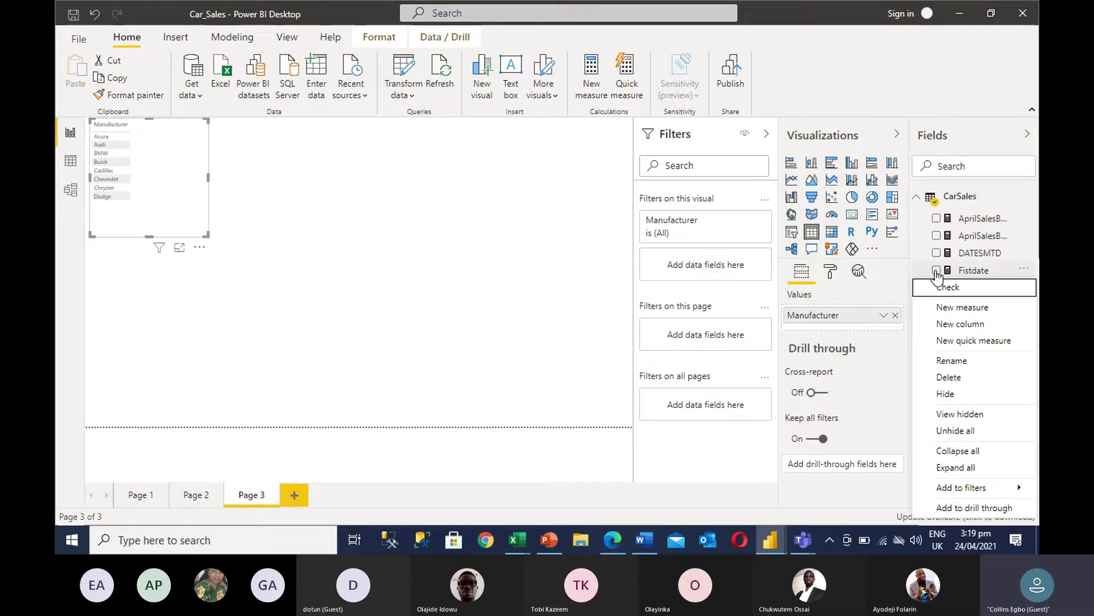
left_click(944, 287)
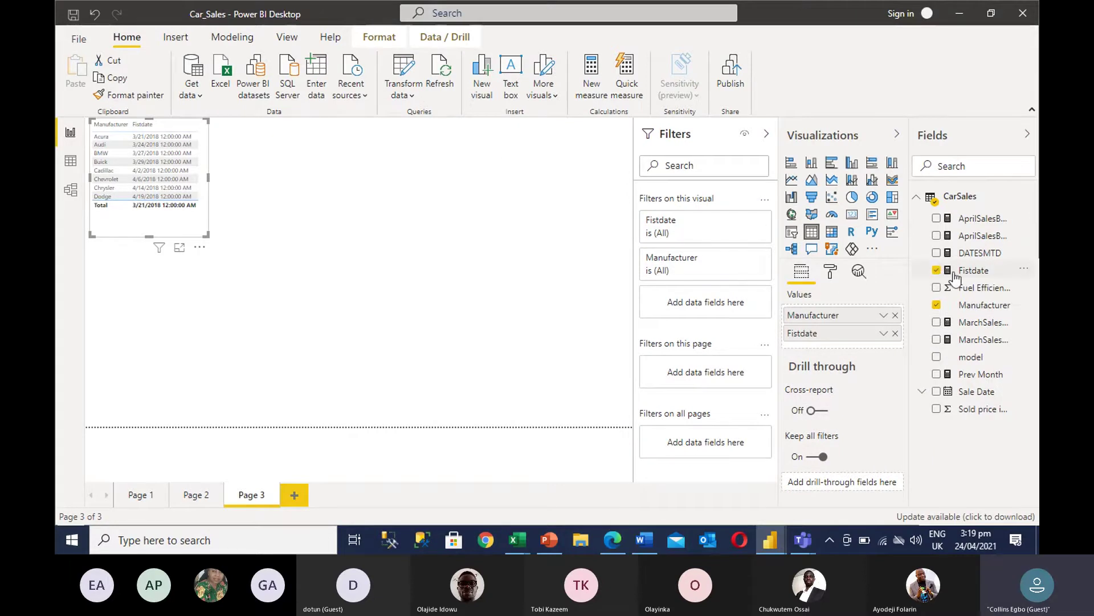
Step: Set the Fistdate measure's format to *14/03/2001 (dd/mm/yyyy) and show the table in focus mode
left_click(972, 273)
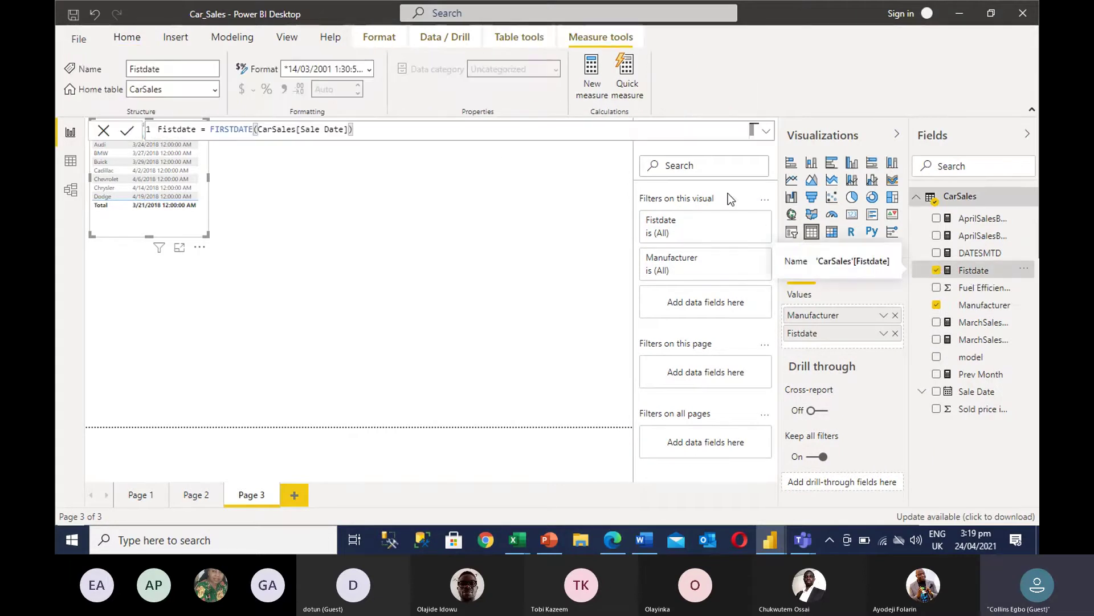
left_click(369, 70)
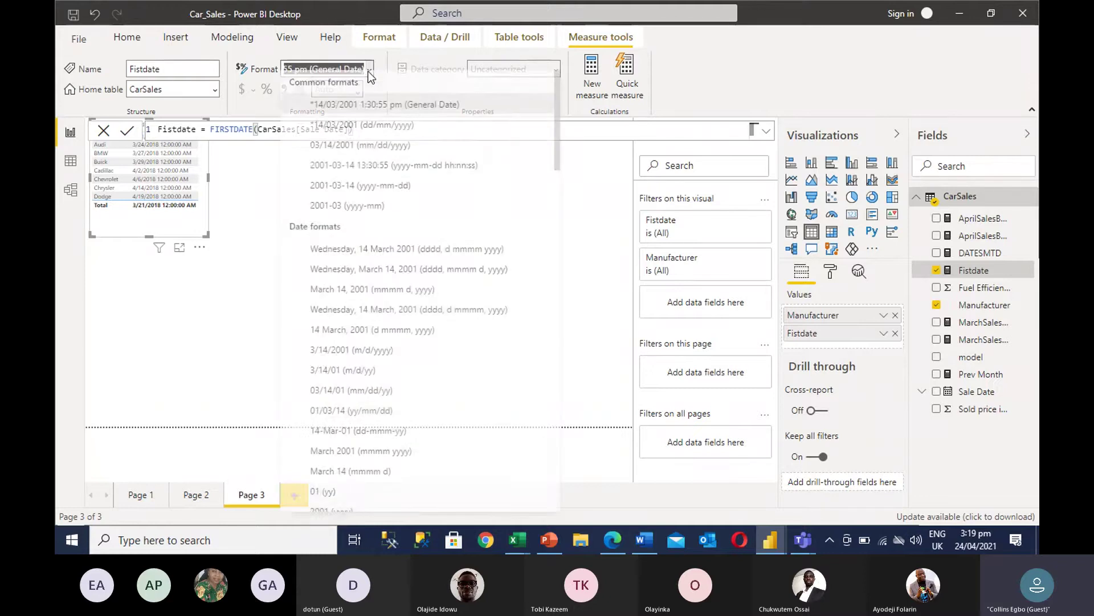
left_click(359, 133)
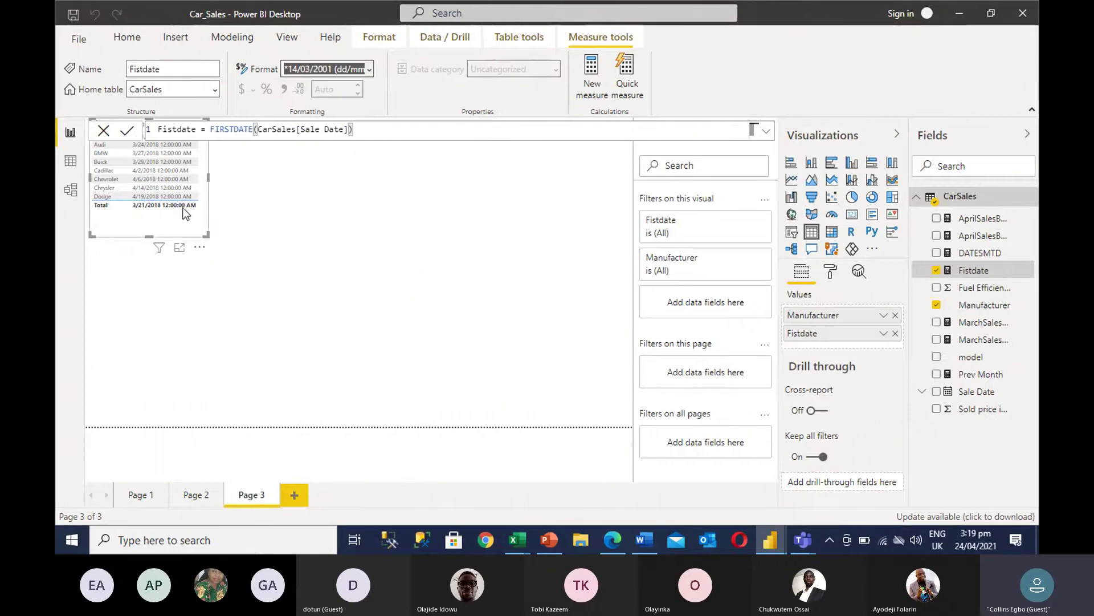
left_click(179, 249)
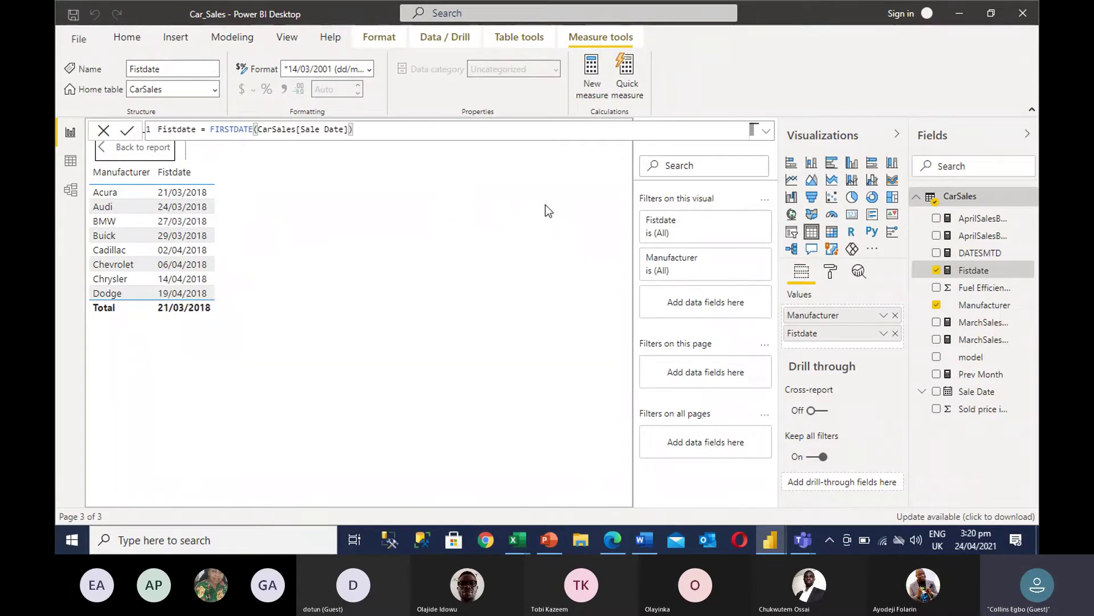
Step: Remove FIRST from the function name in the Fistdate measure's formula, keeping DATE and its argument
left_click(240, 131)
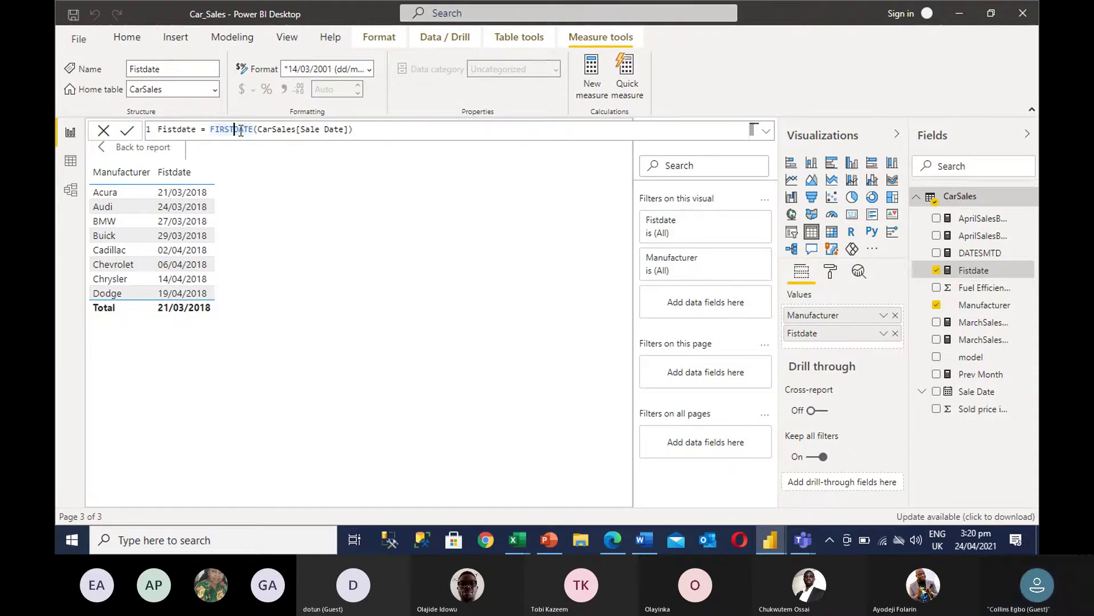
key("BackSpace")
key("BackSpace")
key("BackSpace")
key("BackSpace")
key("BackSpace")
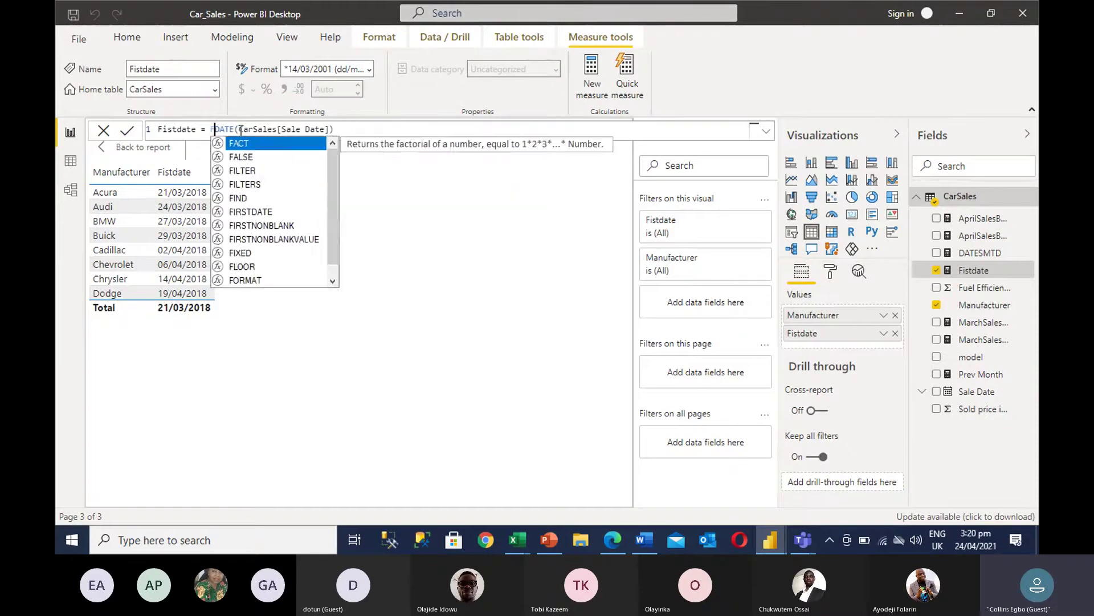
type("EN")
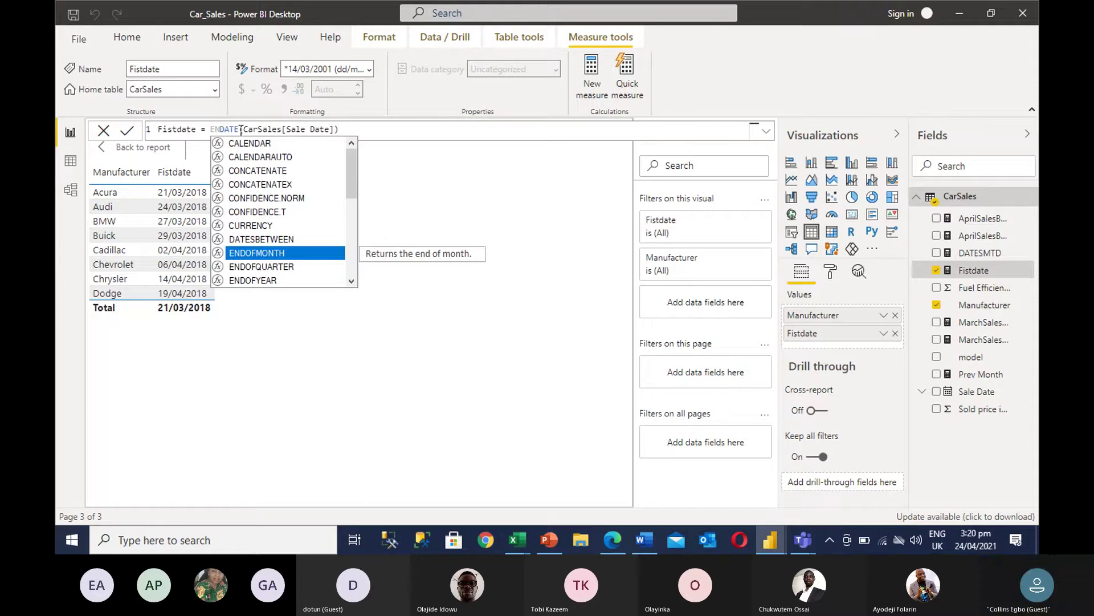
type("D")
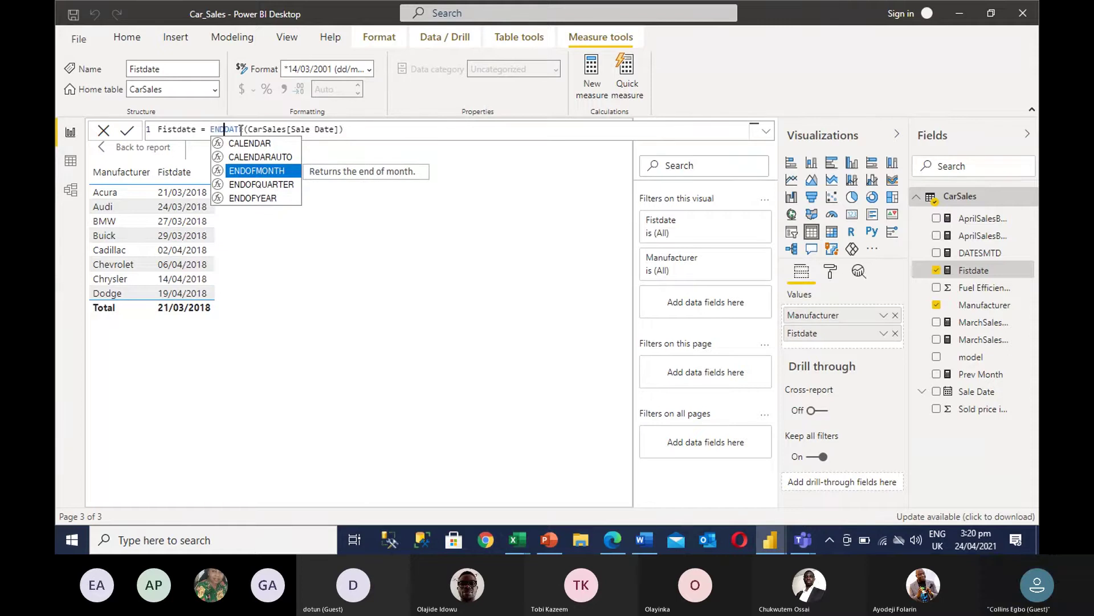
key("BackSpace")
key("BackSpace")
key("BackSpace")
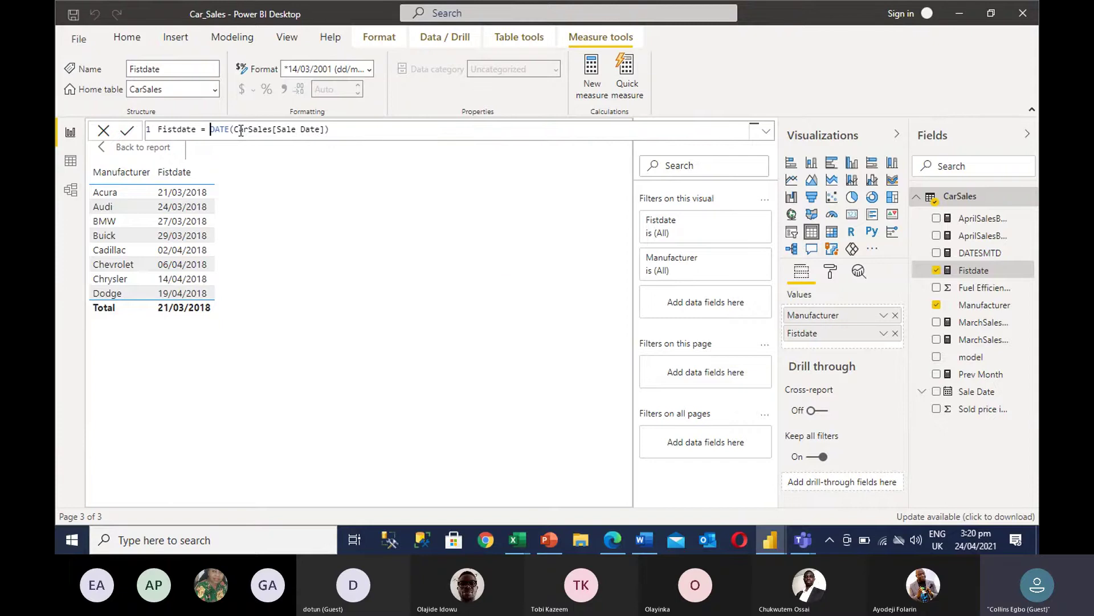
Step: Make the formula's function LASTDATE over CarSales[Sale Date] and commit the Fistdate measure
type("LAS")
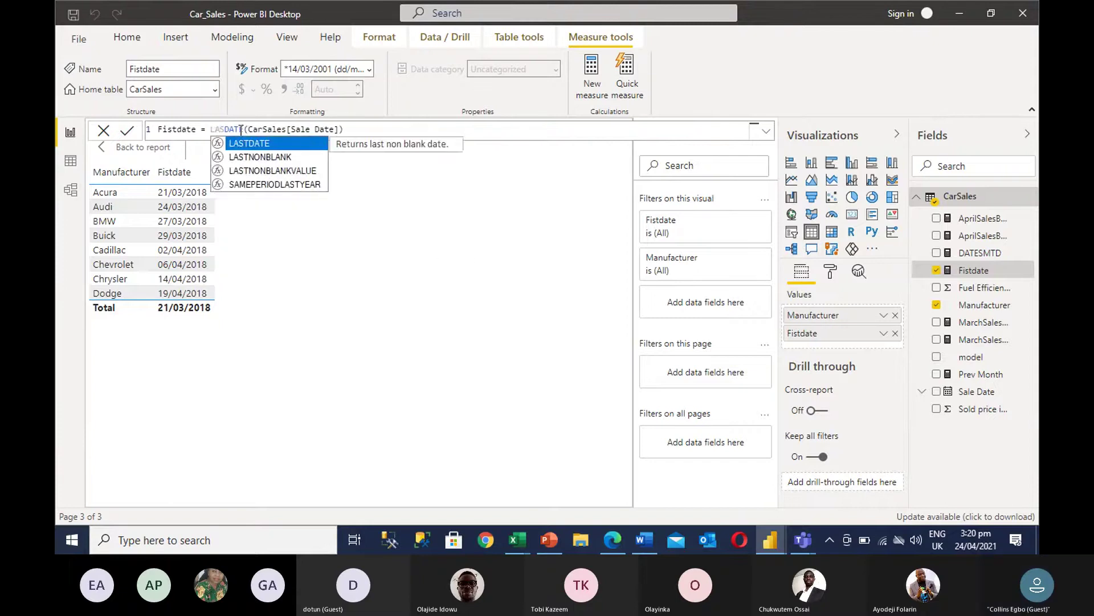
key("Tab")
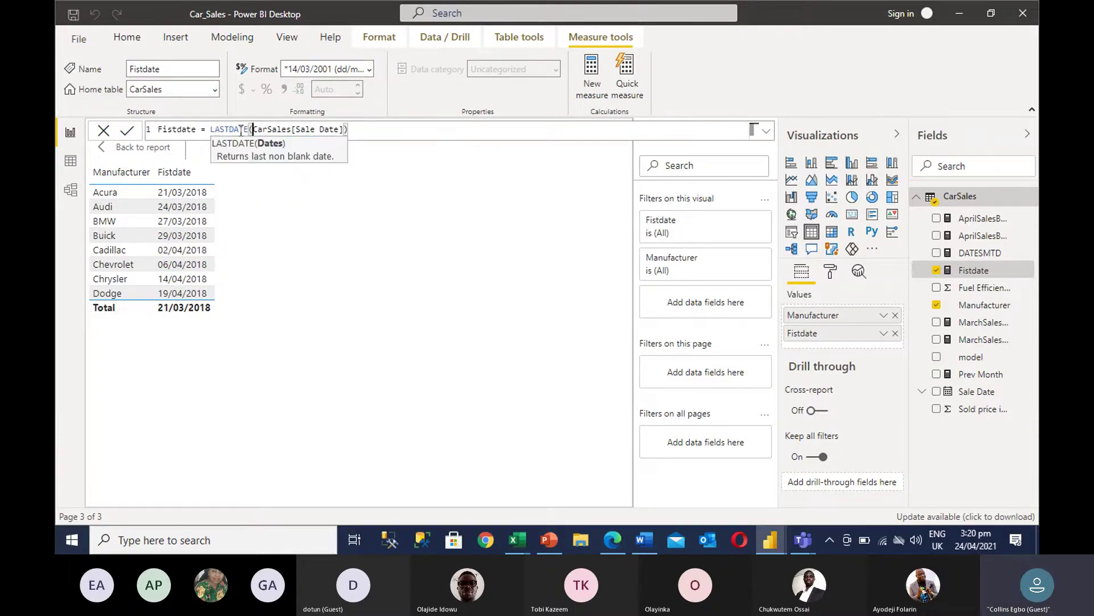
left_click(127, 133)
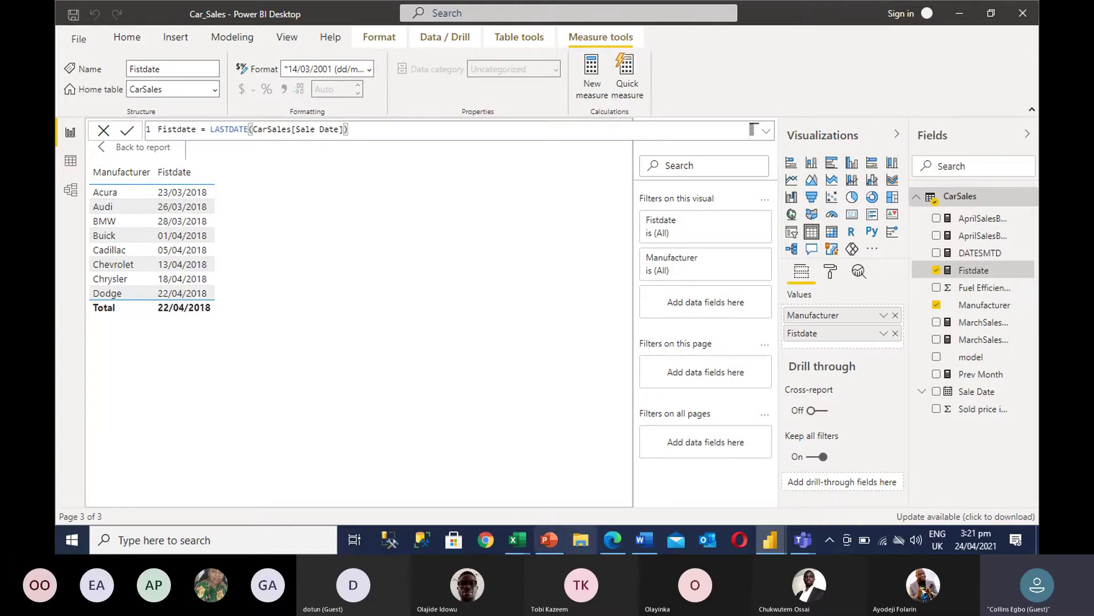
Step: Switch to the time intelligence presentation in PowerPoint, start the slide show from the current slide, and advance to the closing balance slide
left_click(549, 541)
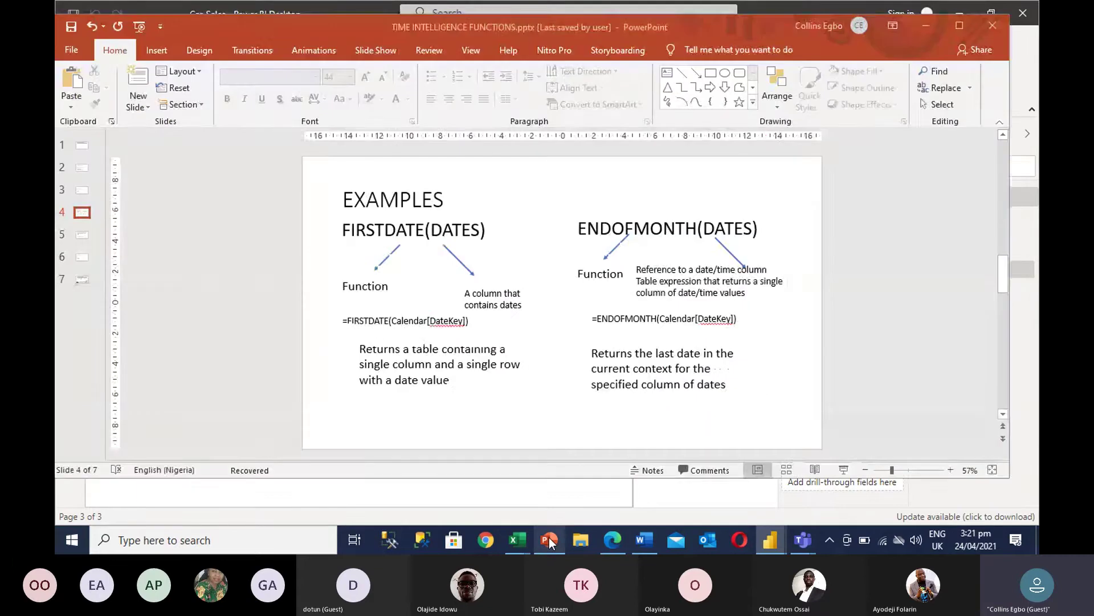
left_click(843, 473)
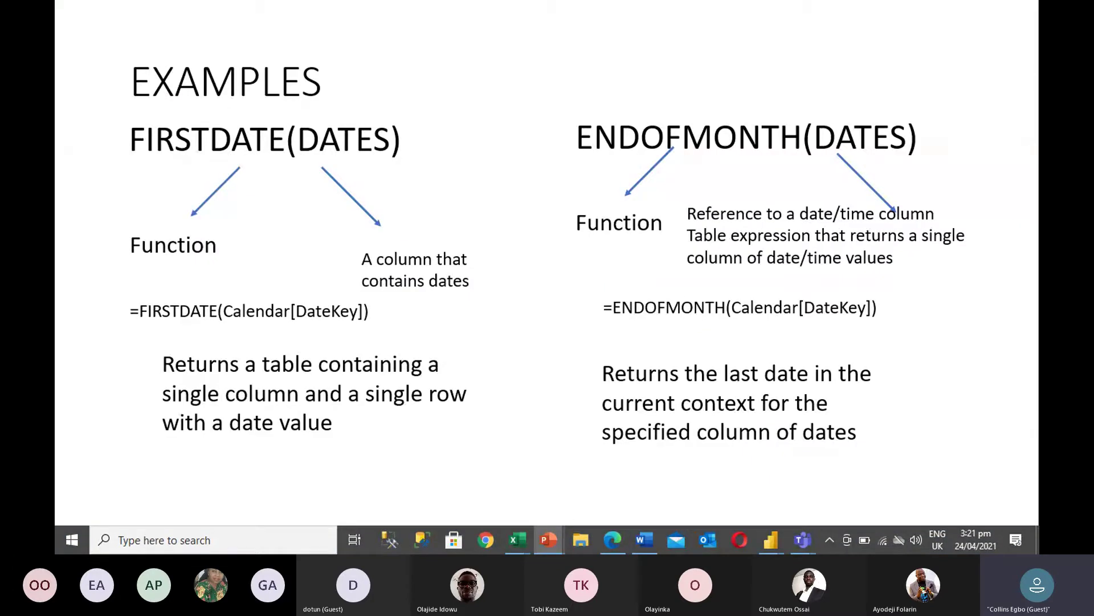
key("Right")
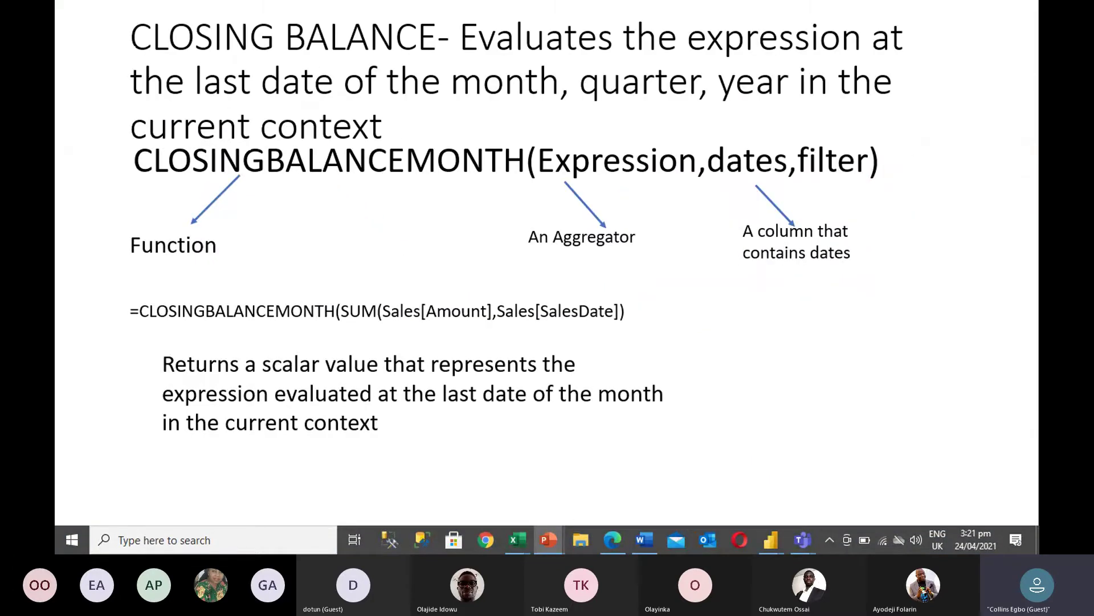
Step: Advance the slide show to the Nested Functions slide and end the show
key("Right")
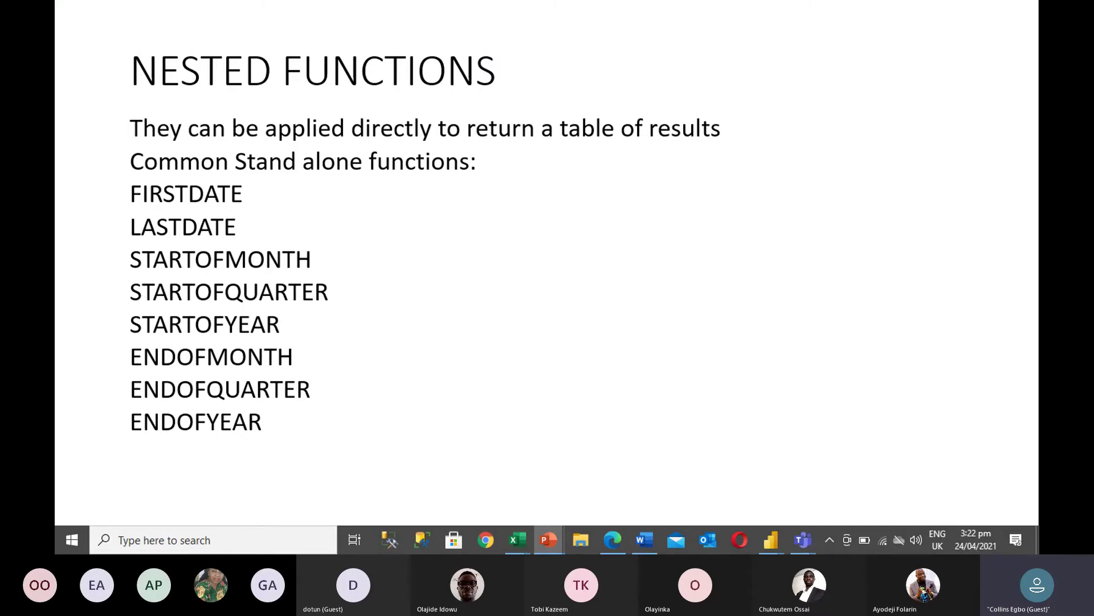
key("Escape")
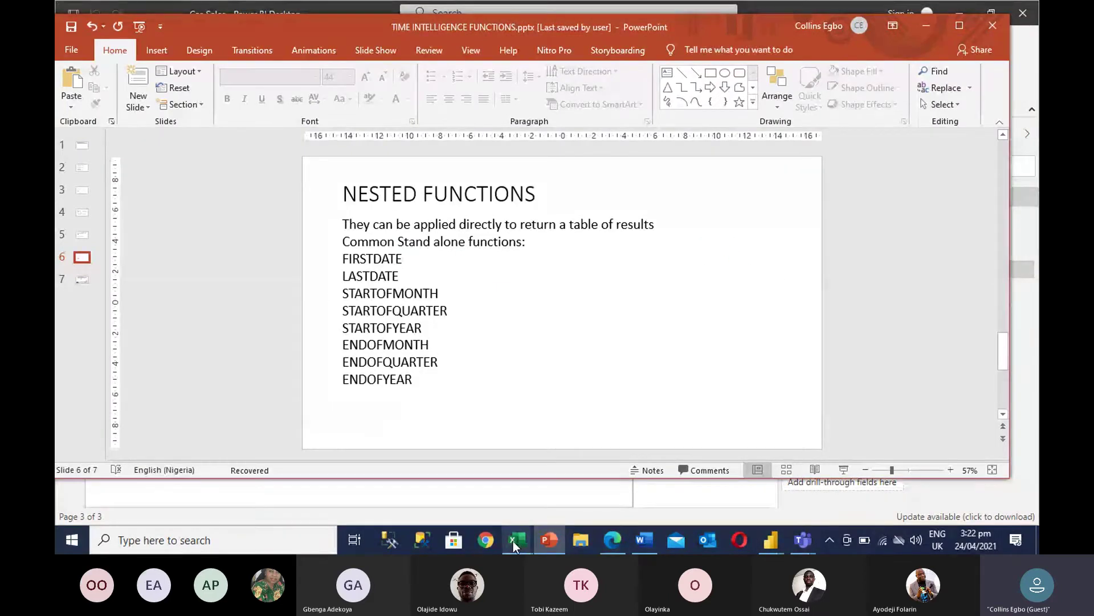
Step: Switch to the Time Intlligence functions Templte 2 workbook in Excel and show the beginning of its Shifting Functions sheet
mouse_move(513, 542)
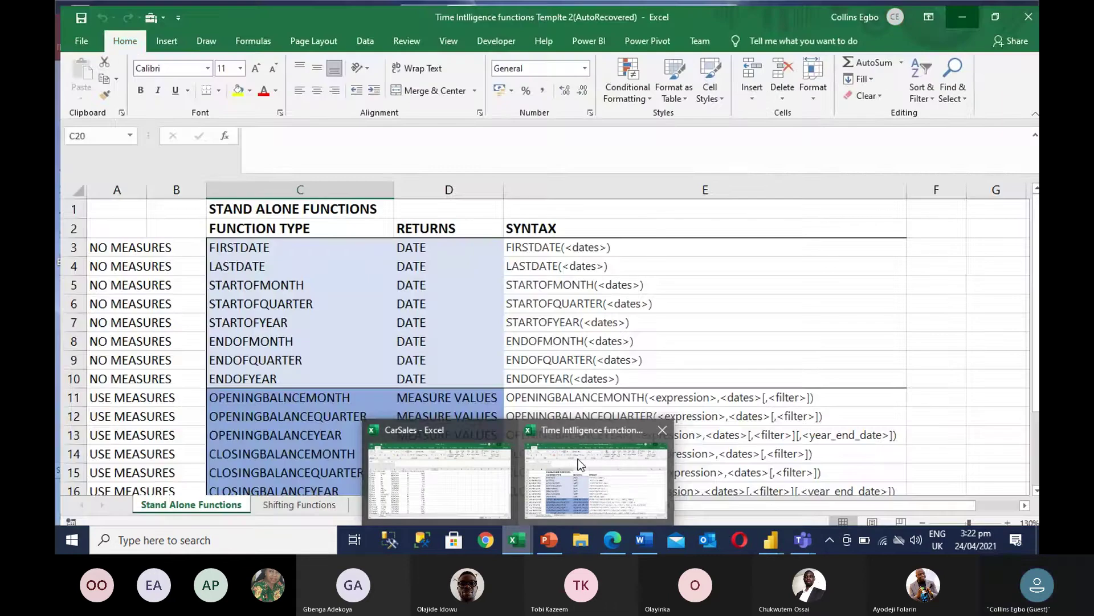
right_click(579, 459)
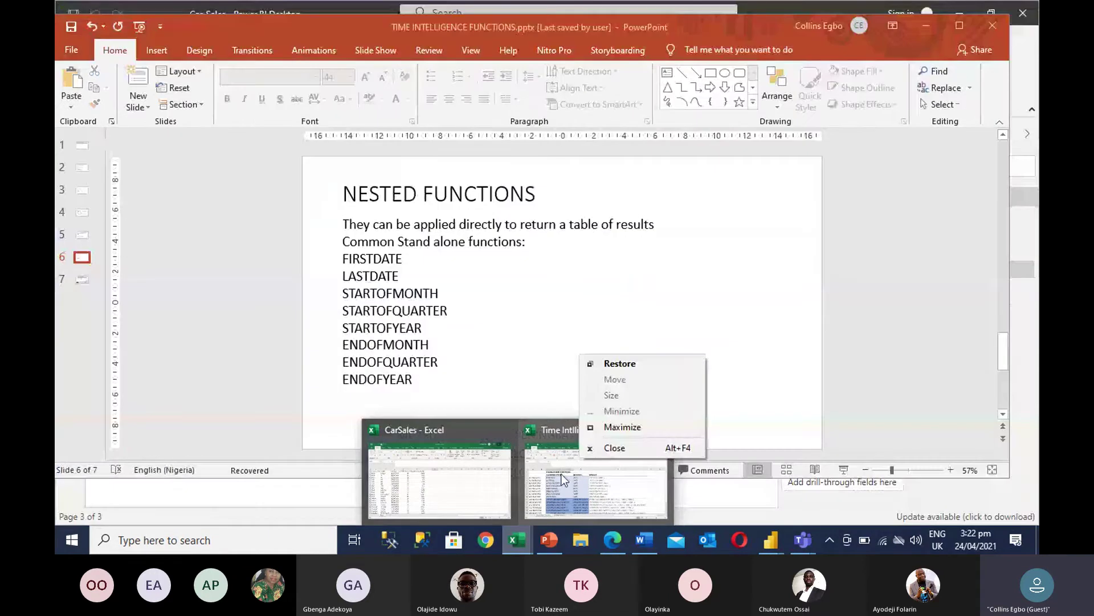
left_click(558, 478)
left_click(558, 476)
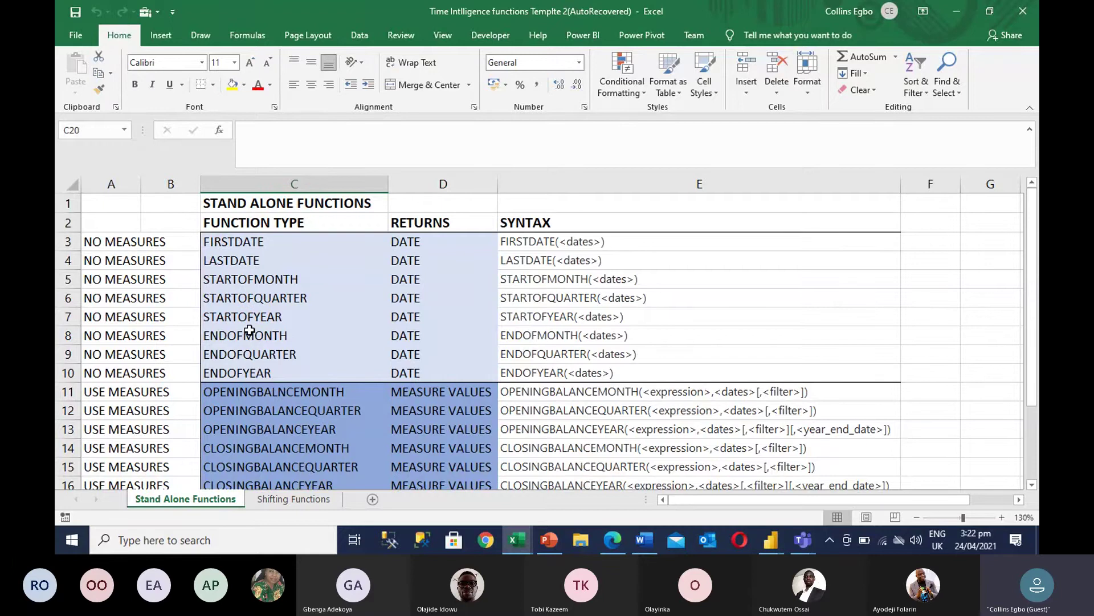
left_click(277, 497)
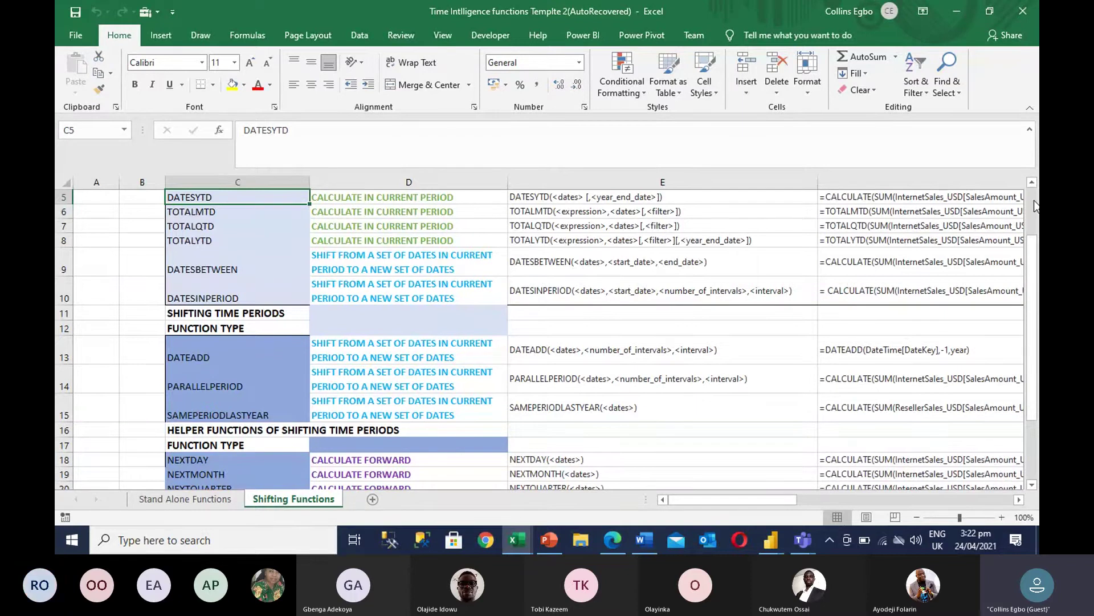
scroll(1034, 199, "up", 2)
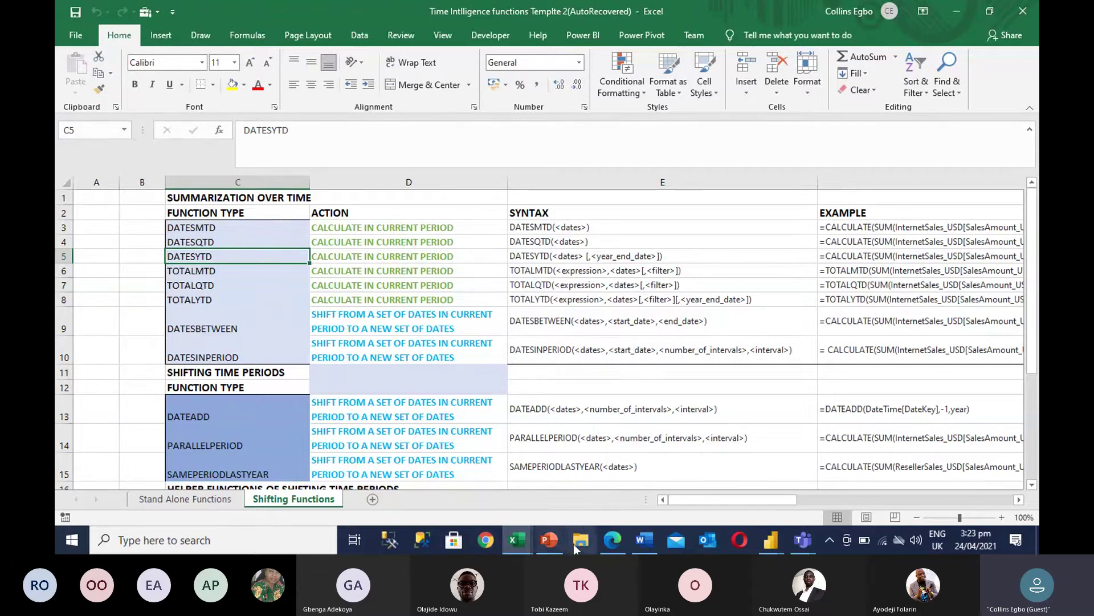
Step: Switch to the PowerPoint presentation and look through the DATESYTD and Examples slides, ending on the Nested Functions slide
left_click(550, 540)
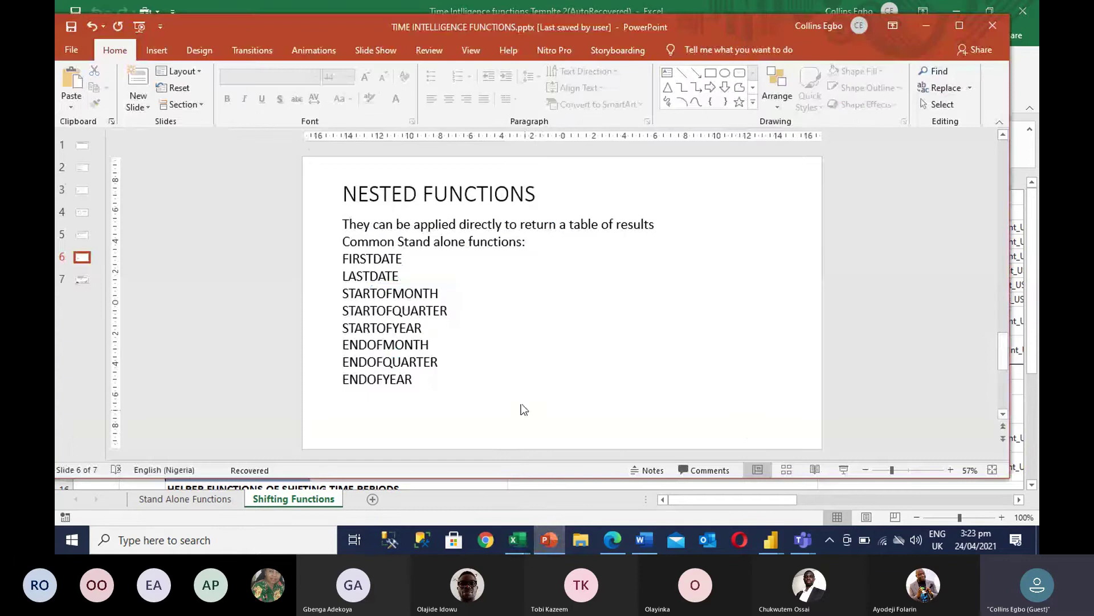
left_click(81, 281)
left_click(80, 237)
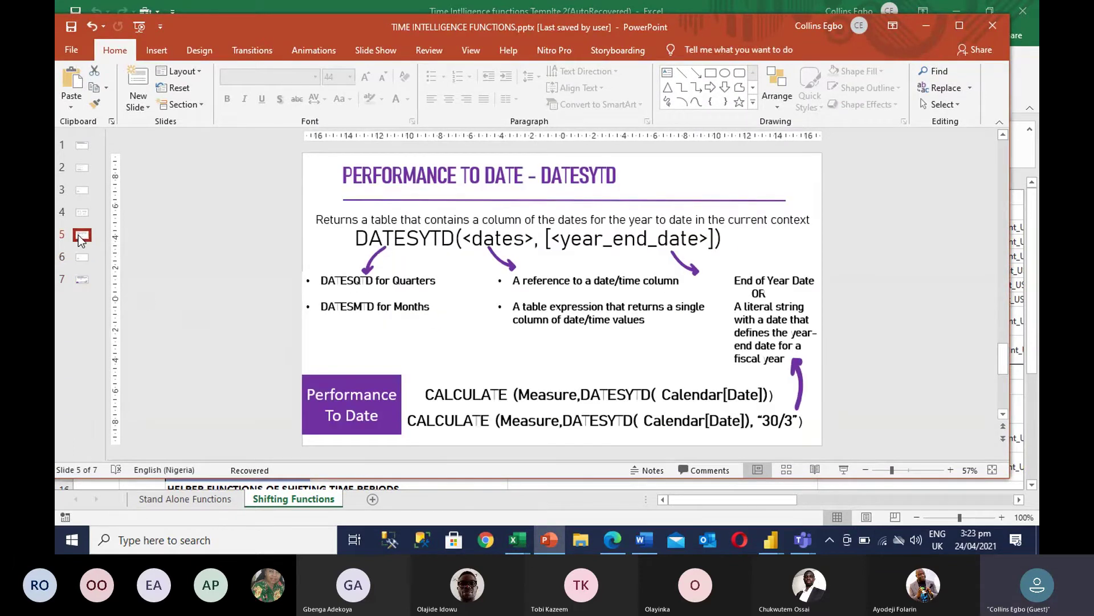
left_click(81, 217)
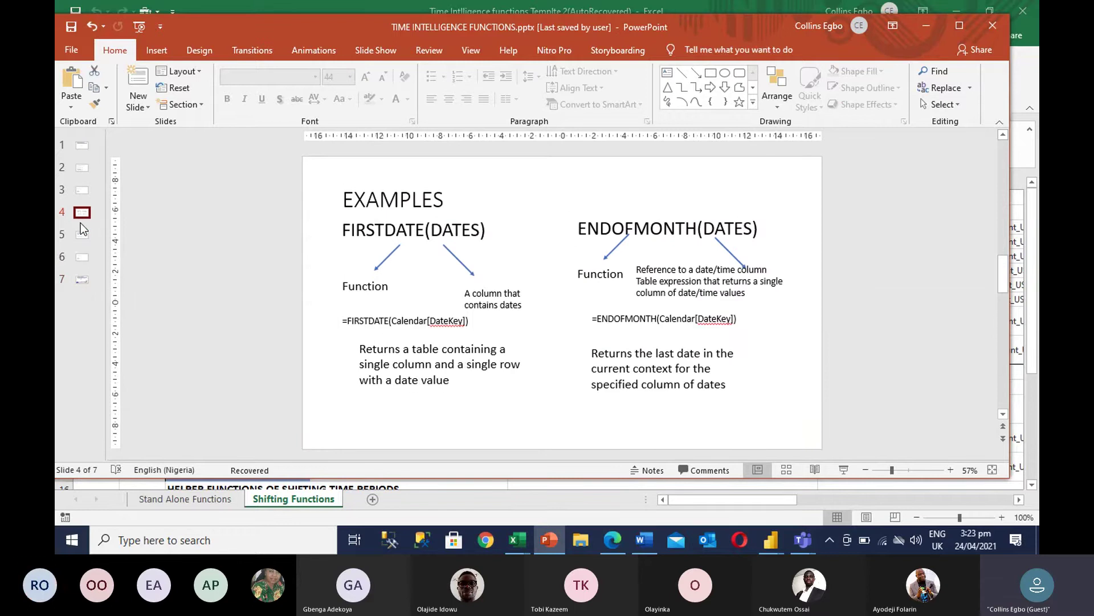
left_click(81, 257)
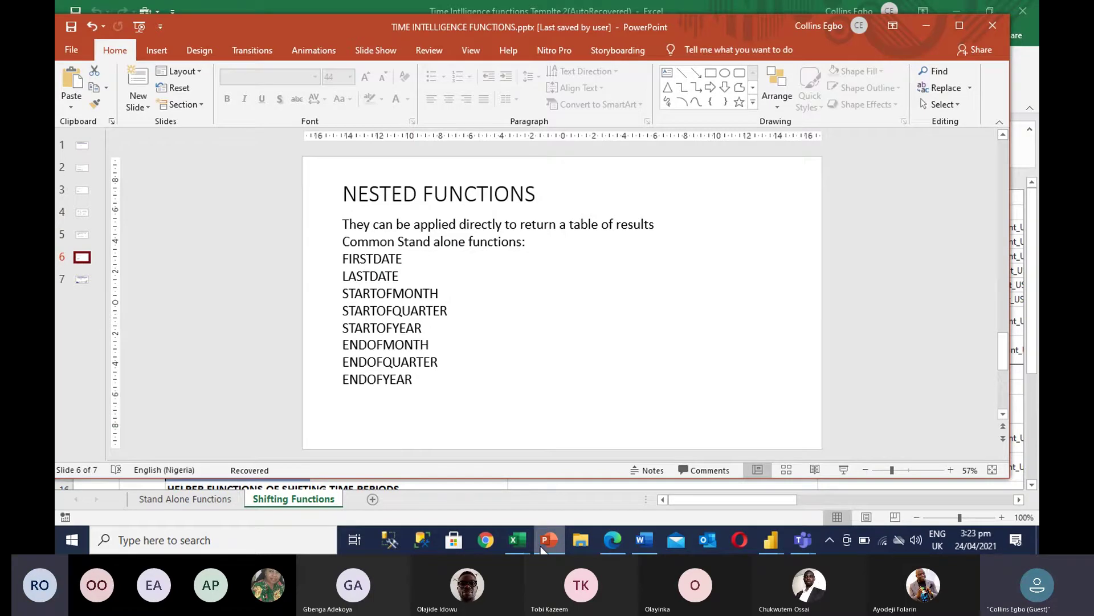
Step: Minimise the open Excel, PowerPoint and Power BI windows and view the files in the desktop's TIF folder
mouse_move(542, 549)
mouse_move(513, 542)
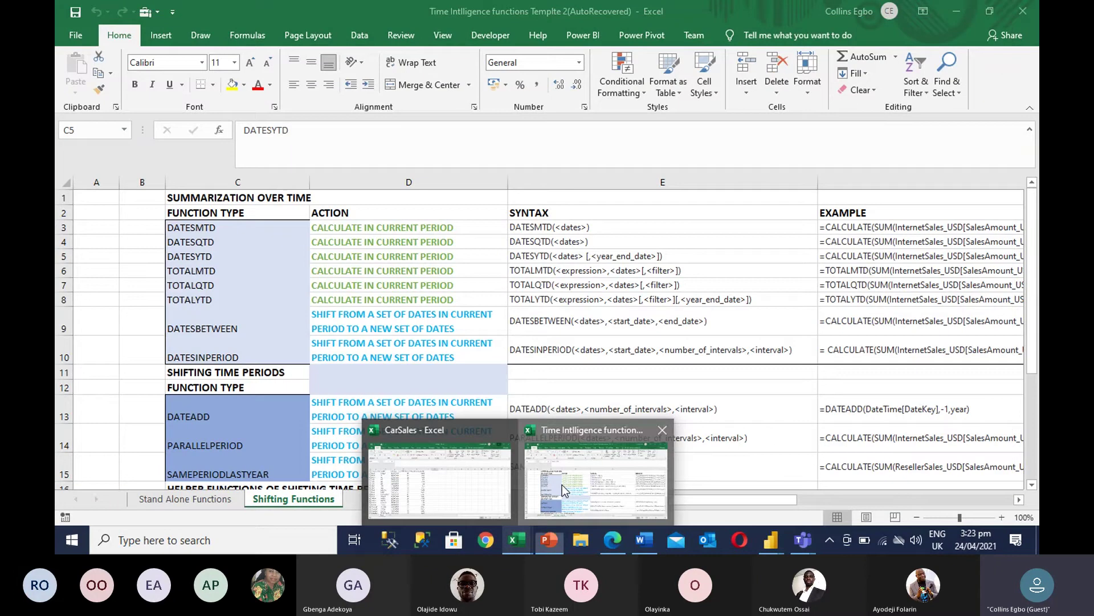
left_click(562, 484)
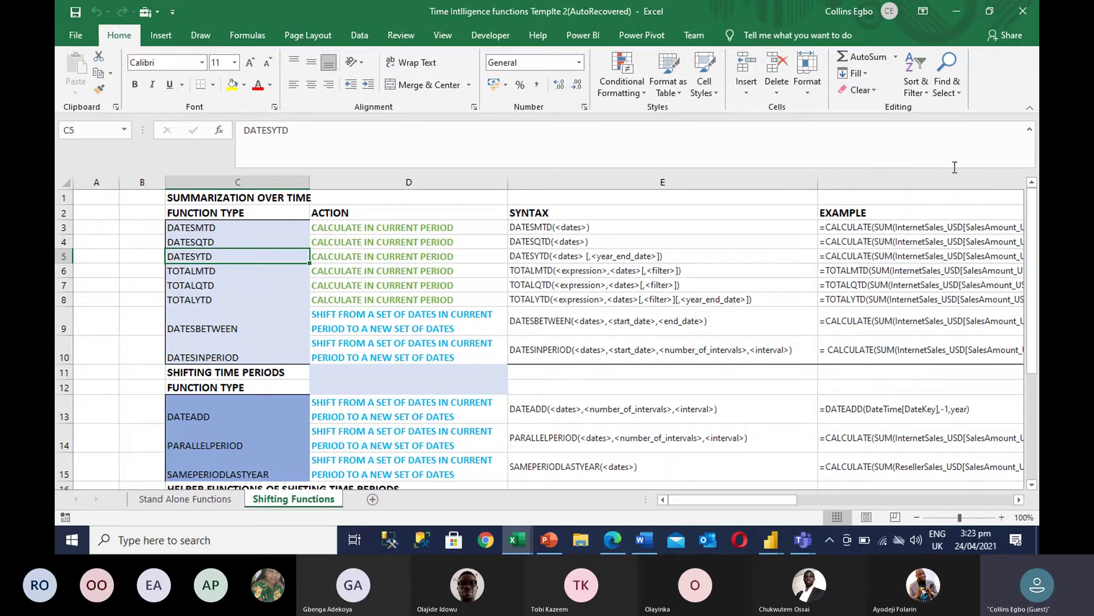
left_click(956, 12)
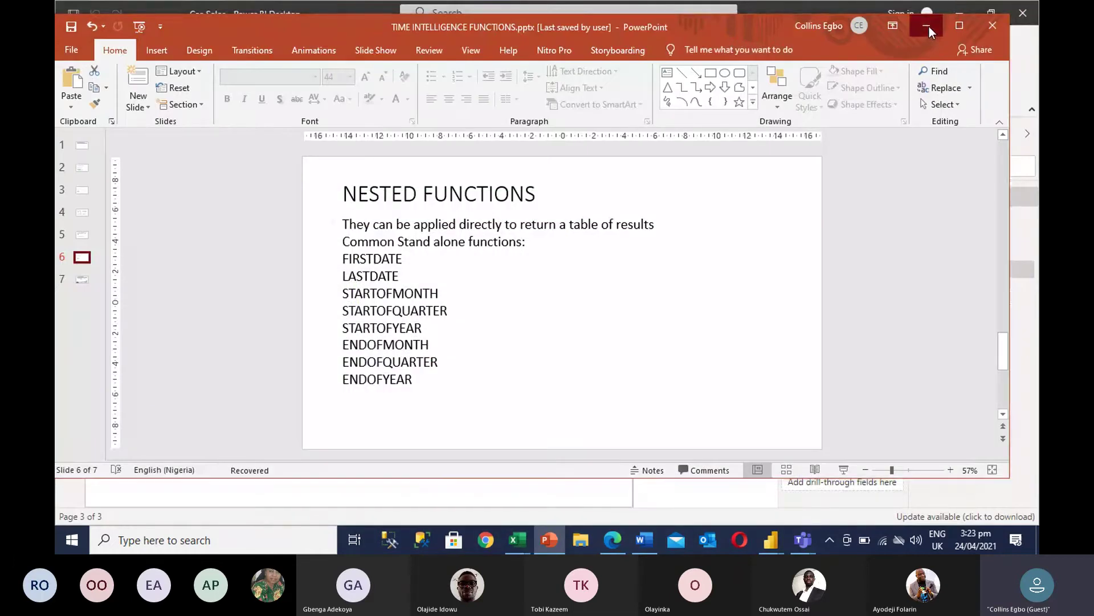
left_click(929, 26)
left_click(963, 12)
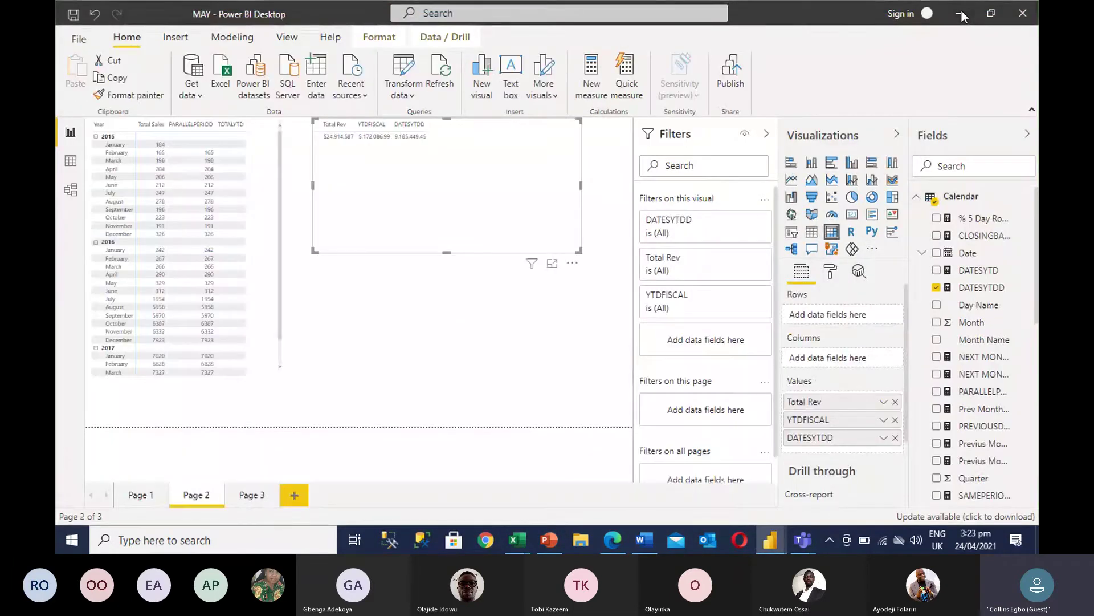
left_click(960, 14)
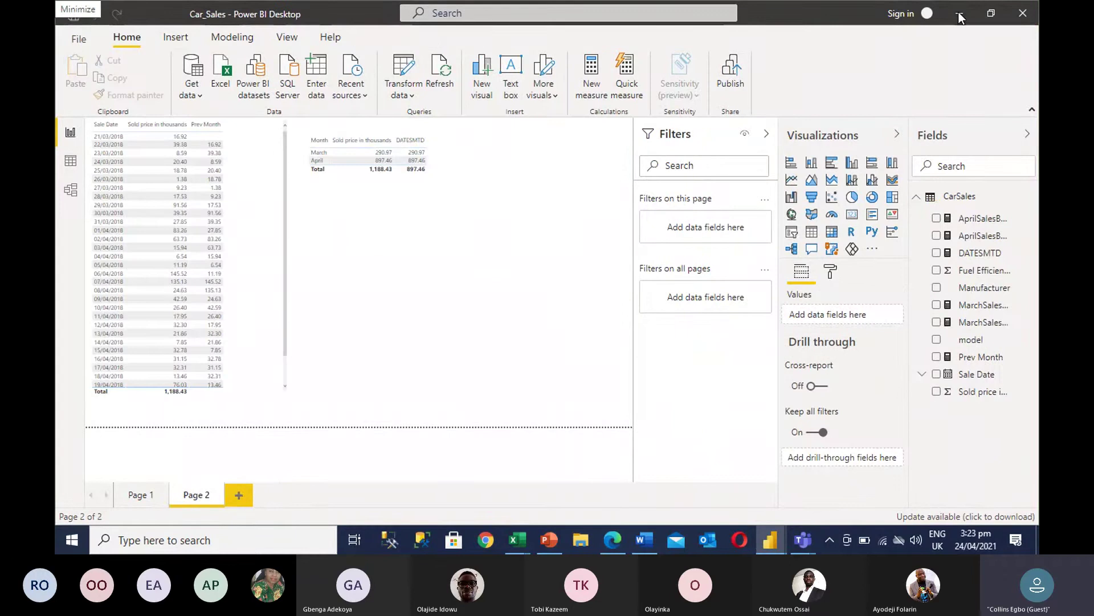
left_click(961, 16)
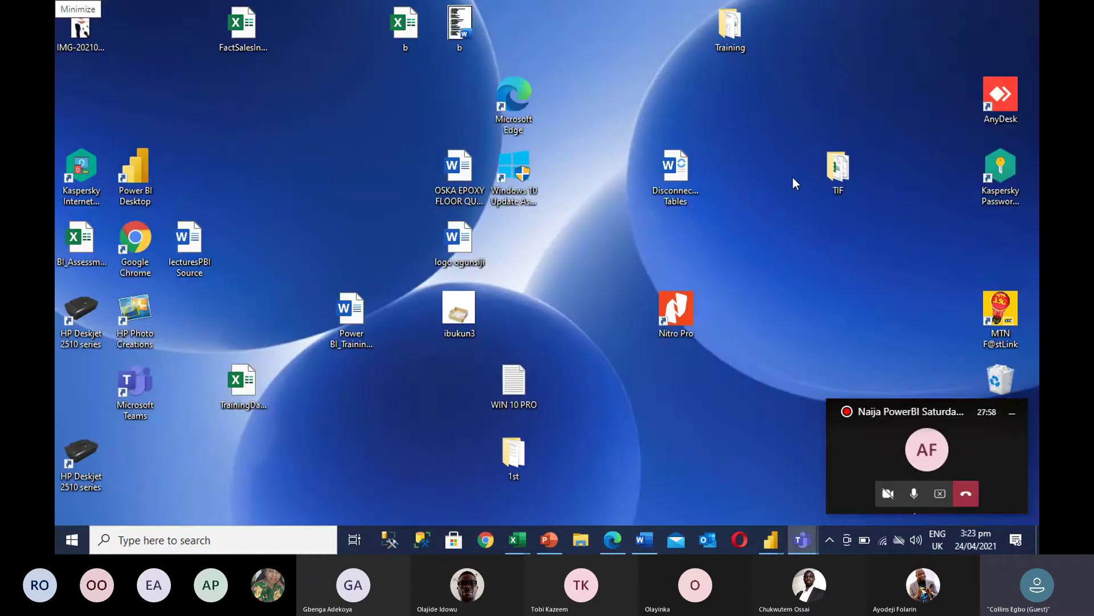
double_click(836, 169)
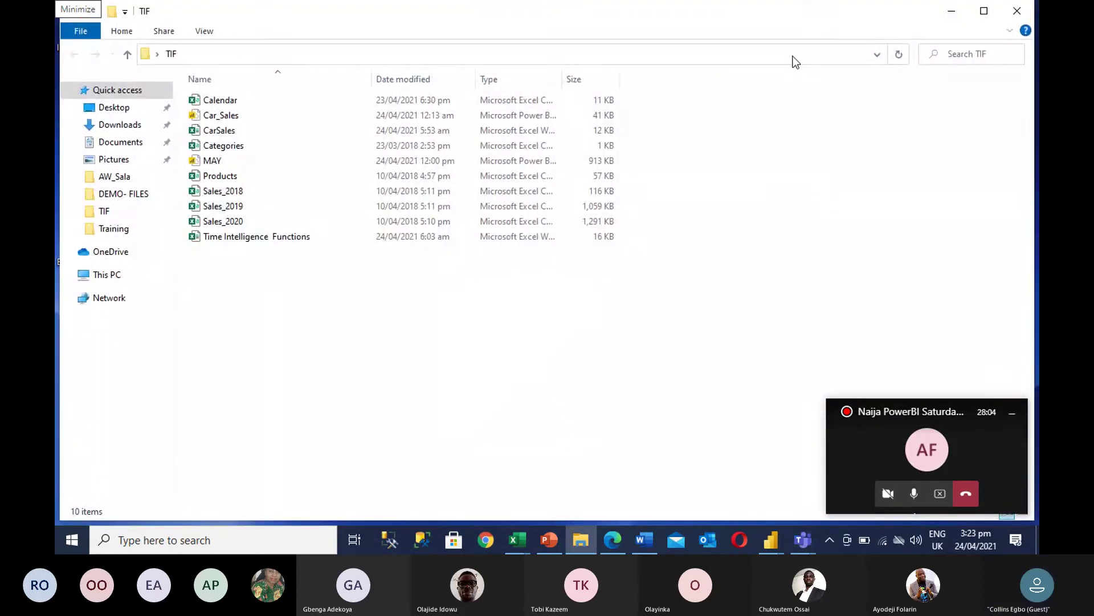
left_click(949, 11)
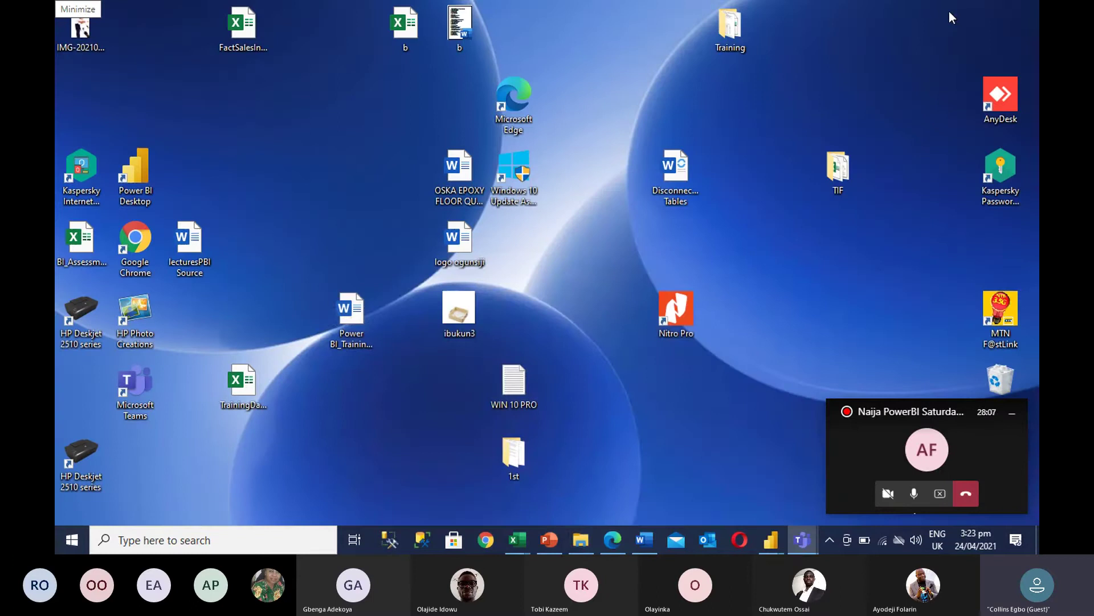
Step: Switch to PowerPoint, view the recent Power Pivot presentation's table of contents, and close that presentation
left_click(551, 541)
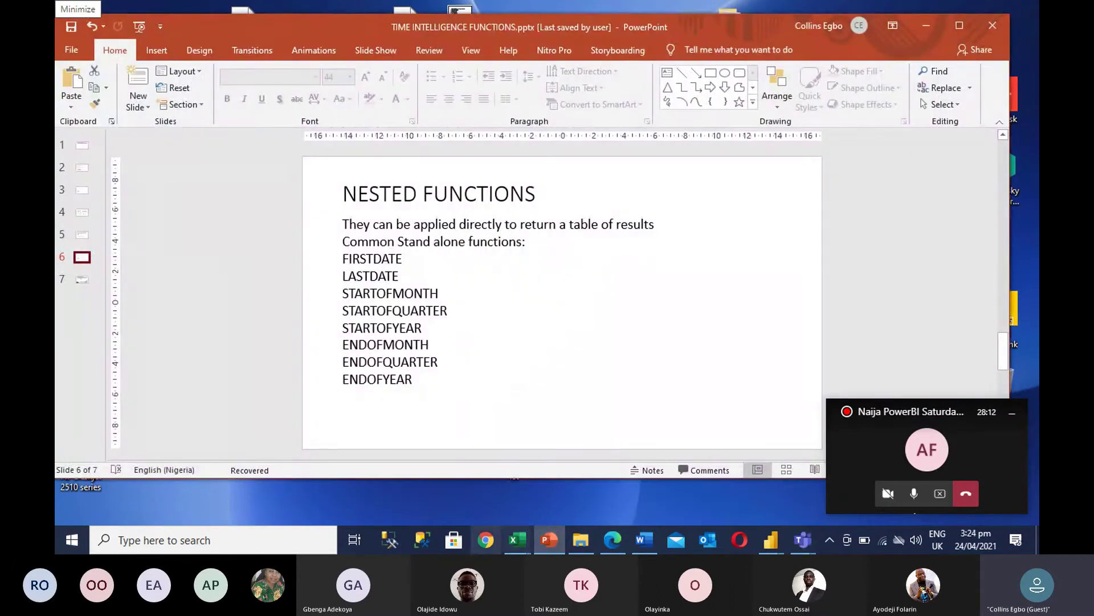
left_click(71, 51)
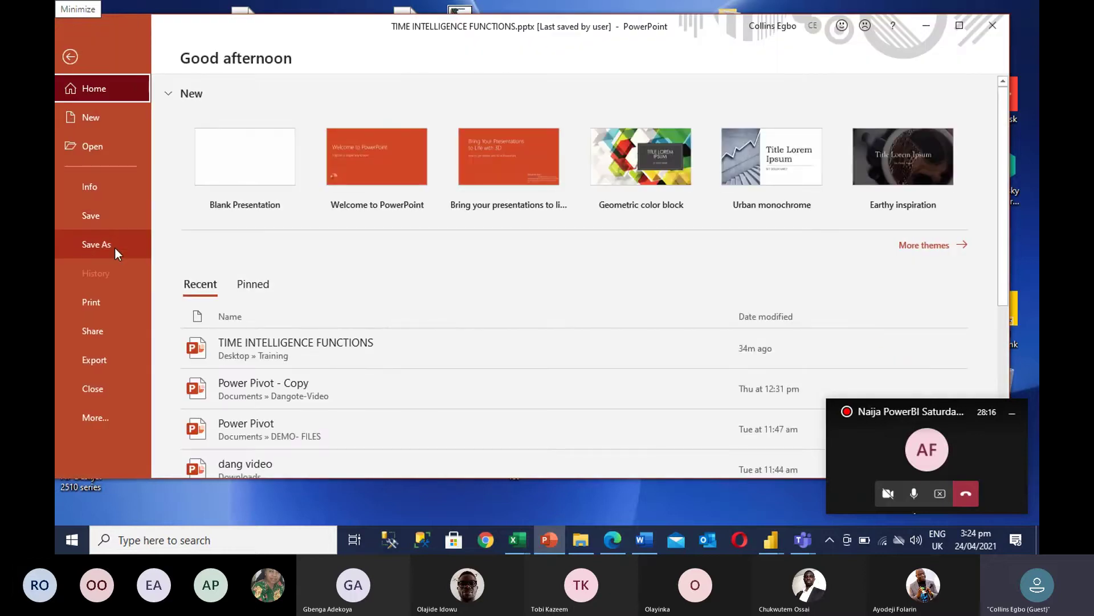
left_click(262, 424)
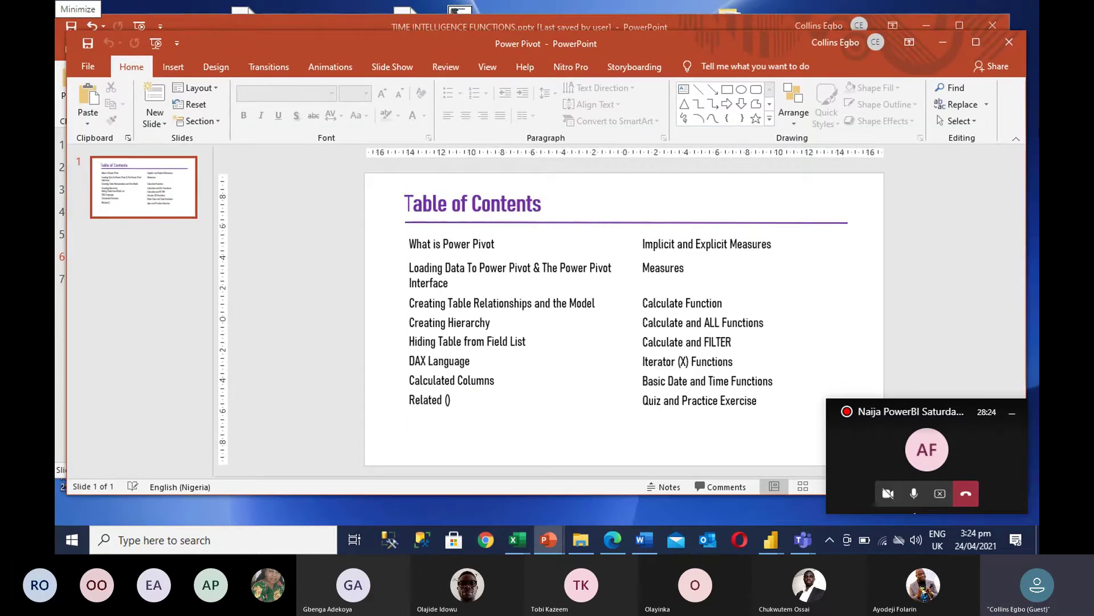
left_click(1008, 40)
mouse_move(549, 543)
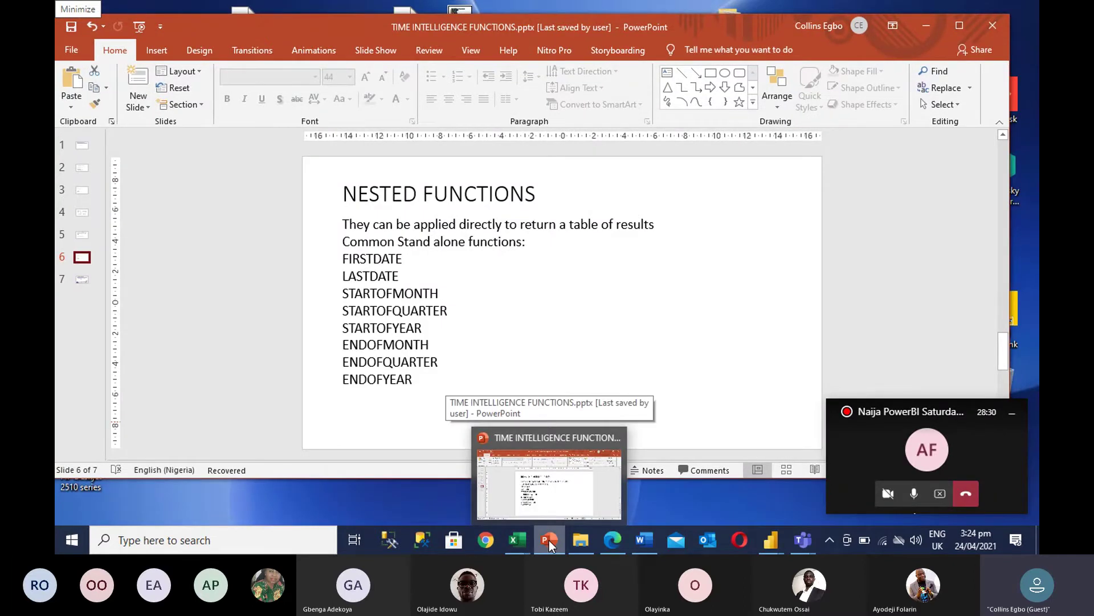
left_click(549, 539)
left_click(549, 539)
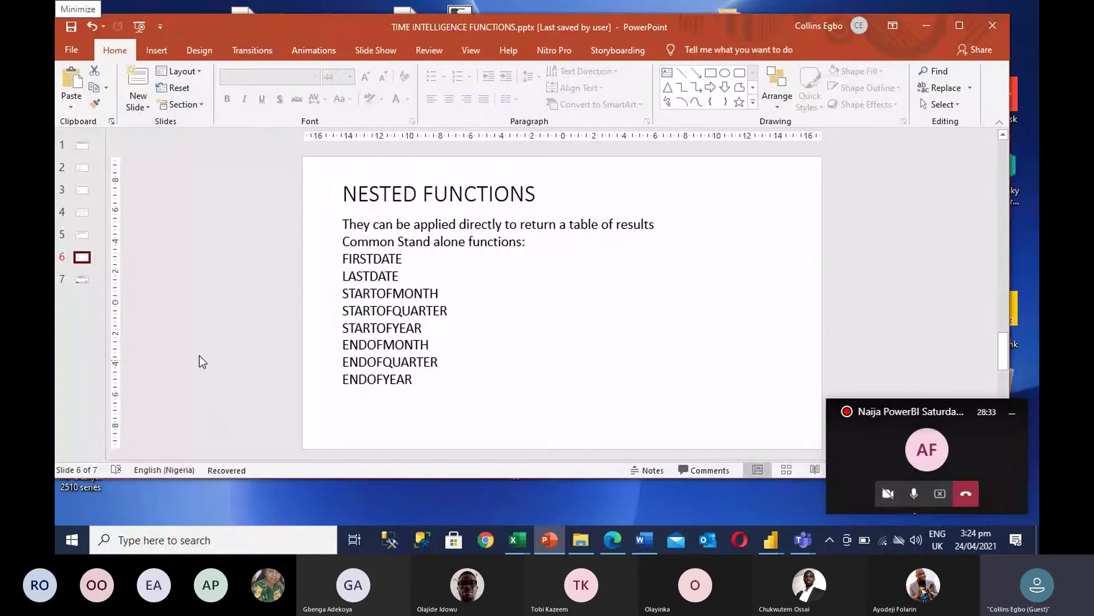
Step: Switch to the Time Intlligence functions Templte 2 workbook in Excel and minimise the floating meeting window
left_click(514, 540)
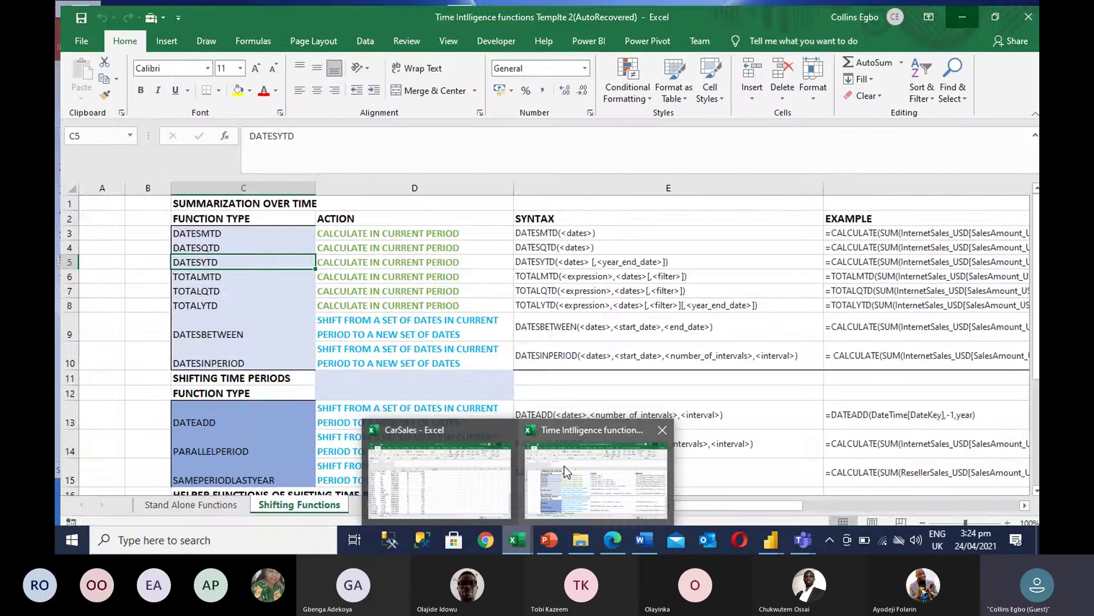
left_click(564, 466)
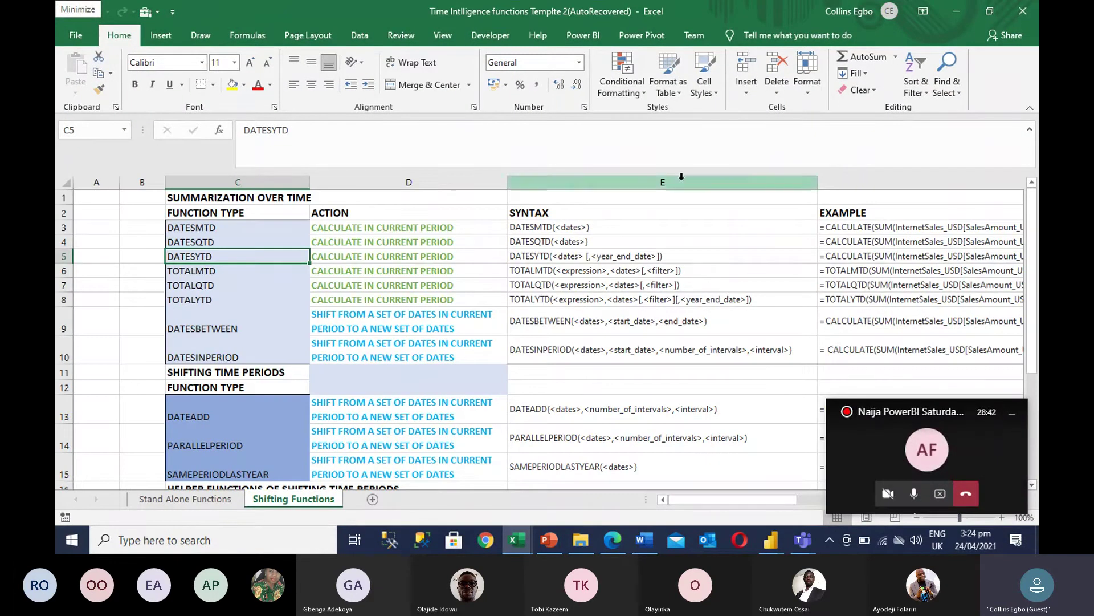
left_click(1012, 416)
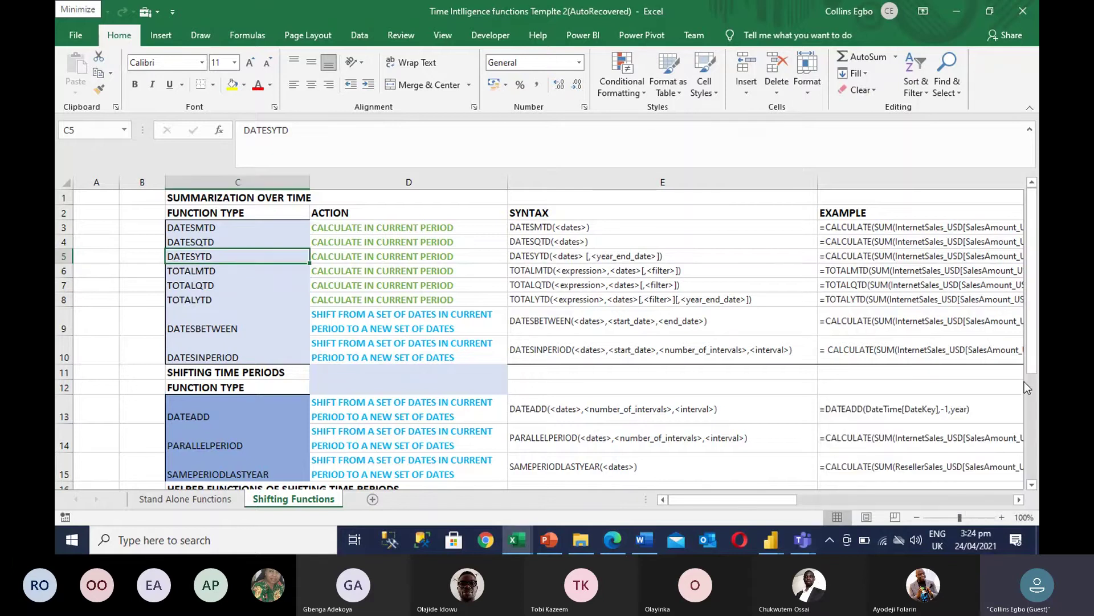
Step: Examine the summarization, shifting time period and helper functions with their actions and syntax on the Shifting Functions sheet
left_click_drag(1030, 367, 1005, 352)
left_click(1031, 485)
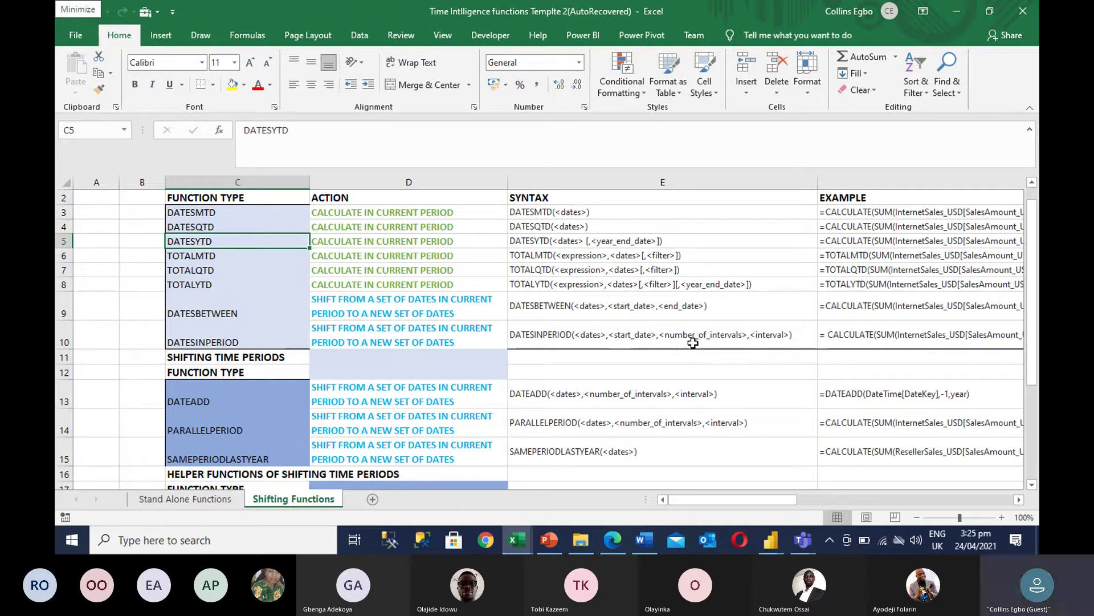
left_click(1033, 486)
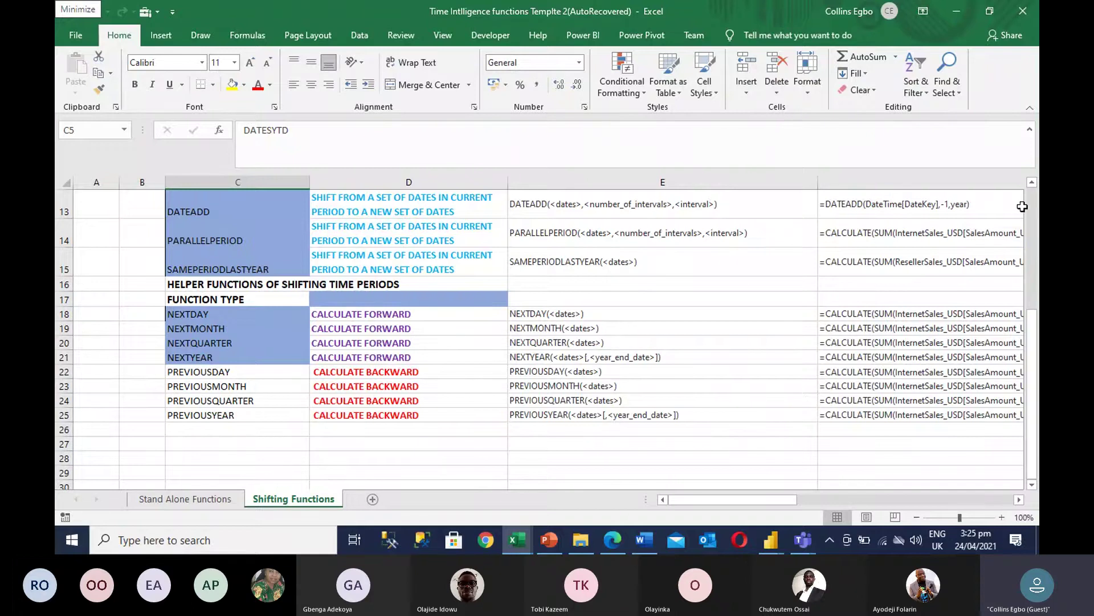
left_click(1032, 182)
left_click(1030, 182)
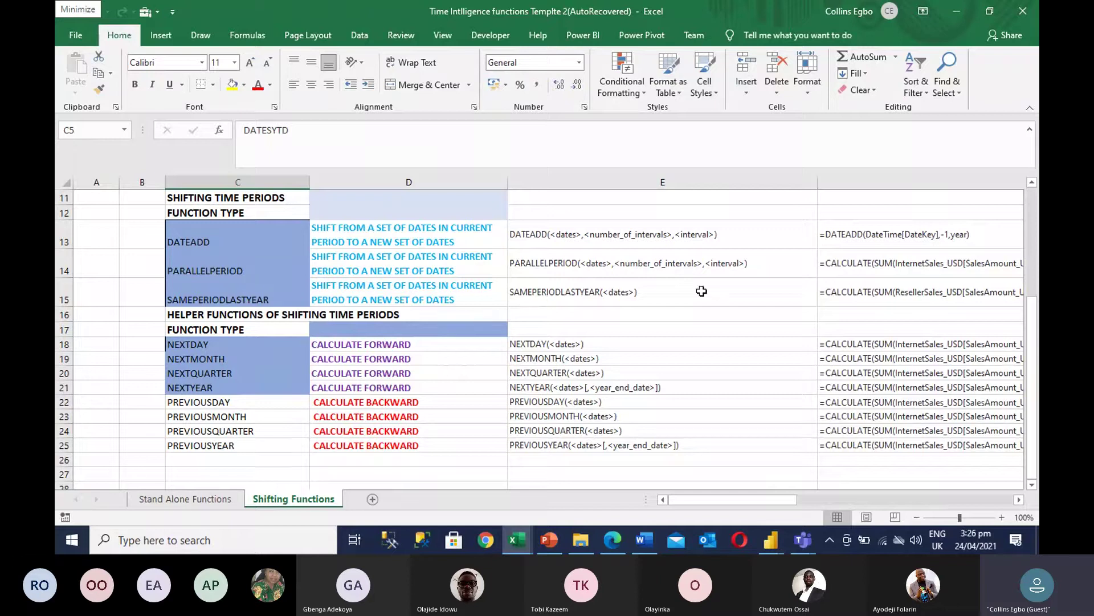
left_click(1032, 183)
left_click_drag(1031, 189, 1032, 189)
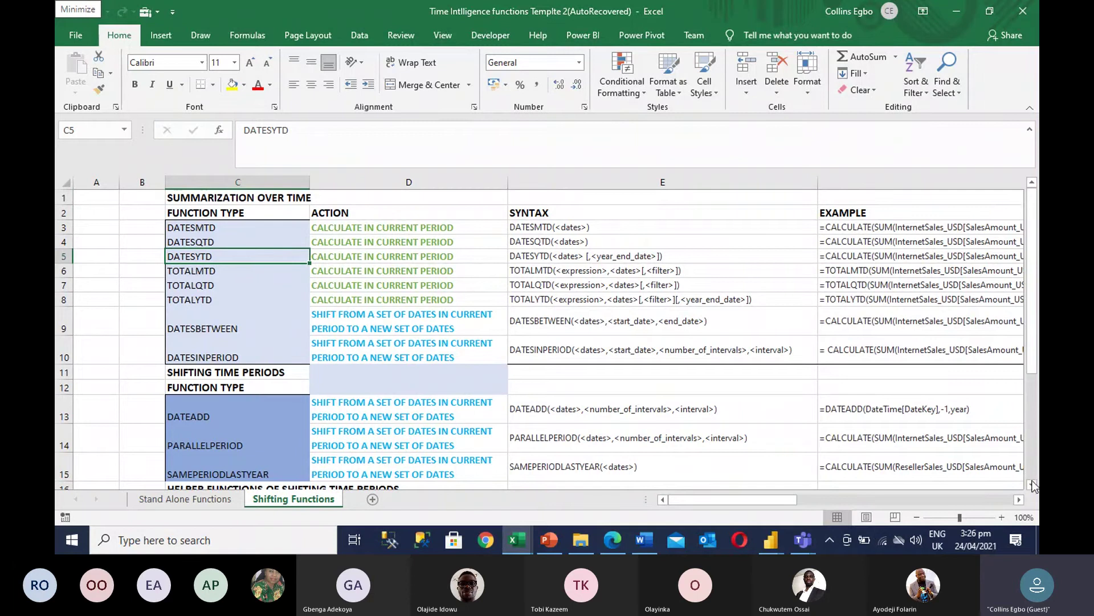
left_click_drag(1032, 485, 1033, 485)
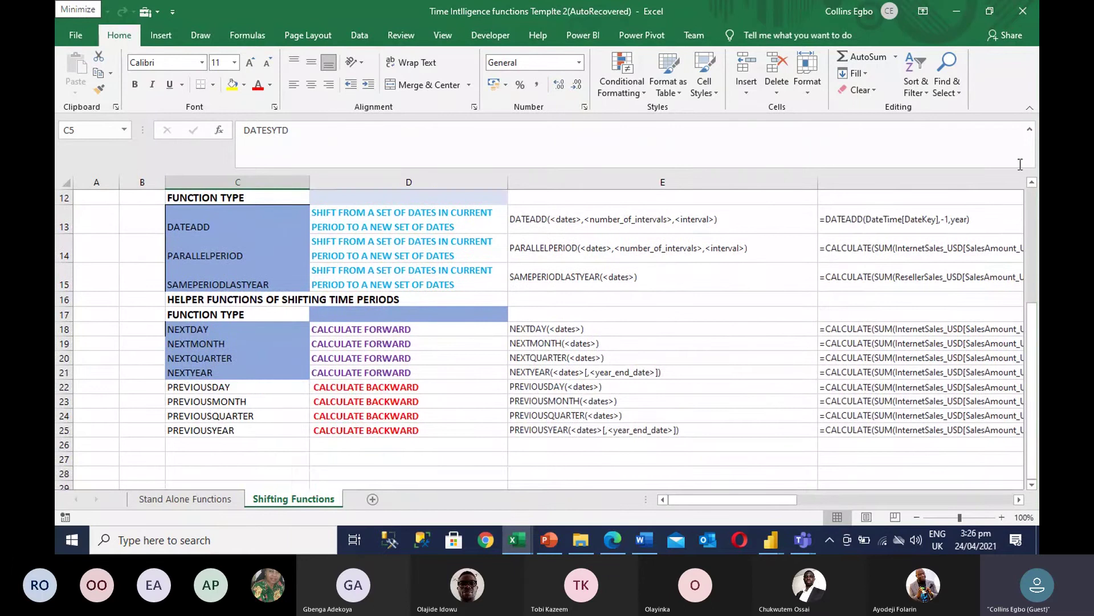
left_click_drag(1033, 185, 1033, 185)
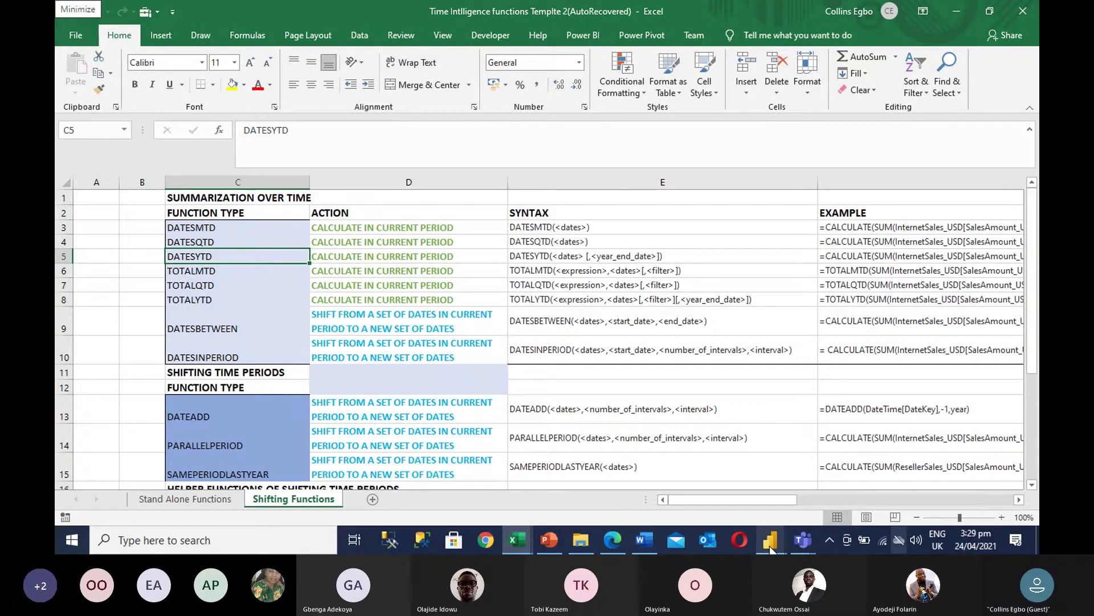
Step: Switch to the MAY report in Power BI Desktop
mouse_move(770, 549)
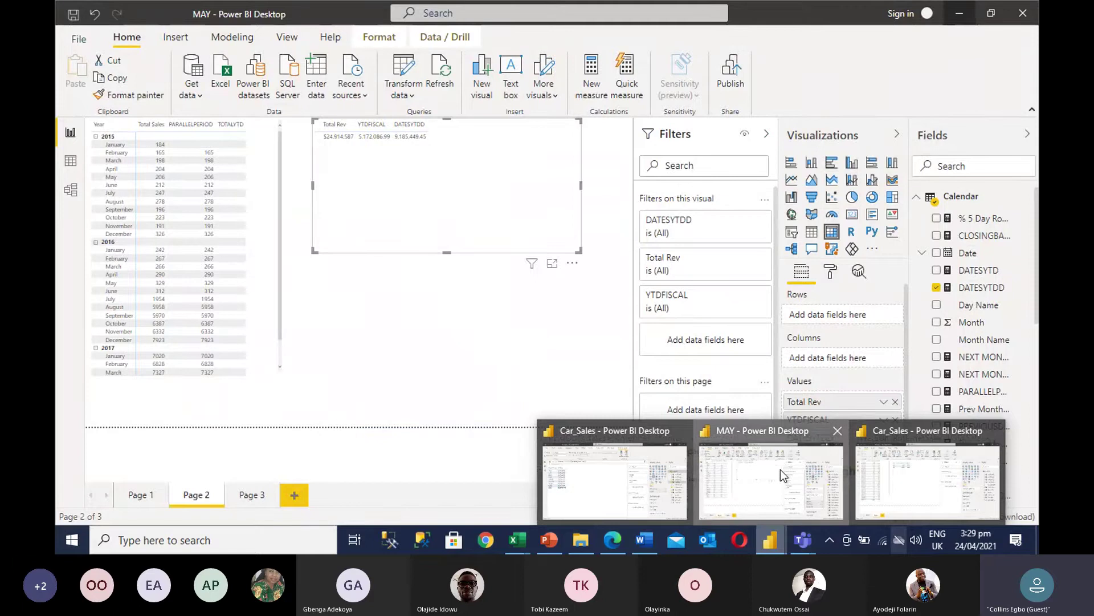
left_click(781, 470)
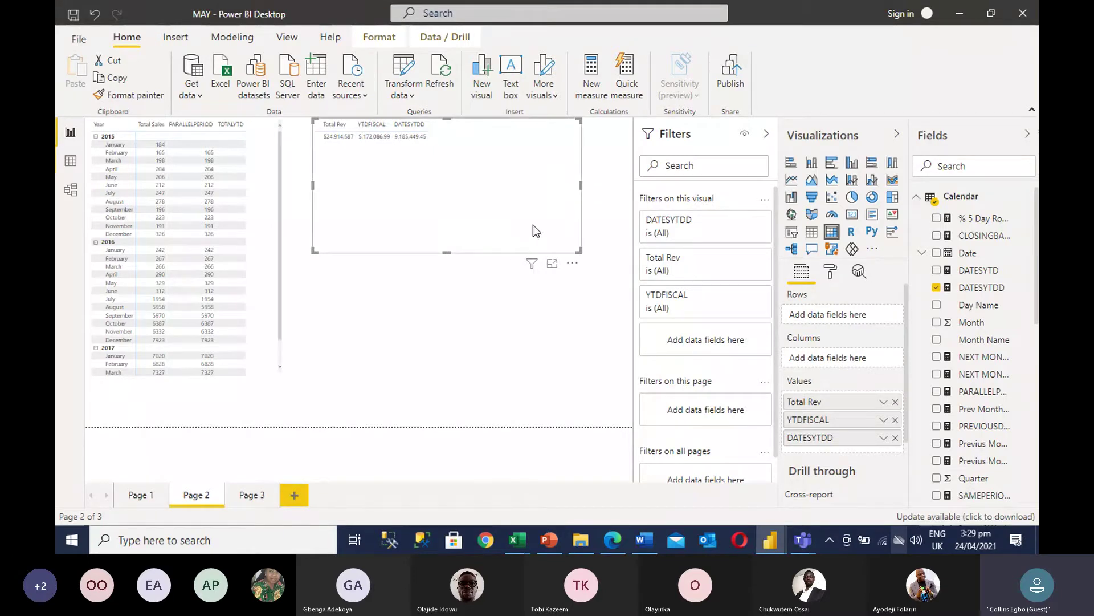
Step: Delete the matrix showing Total Rev, YTDFISCAL and DATESYTDD from Page 2
left_click(573, 264)
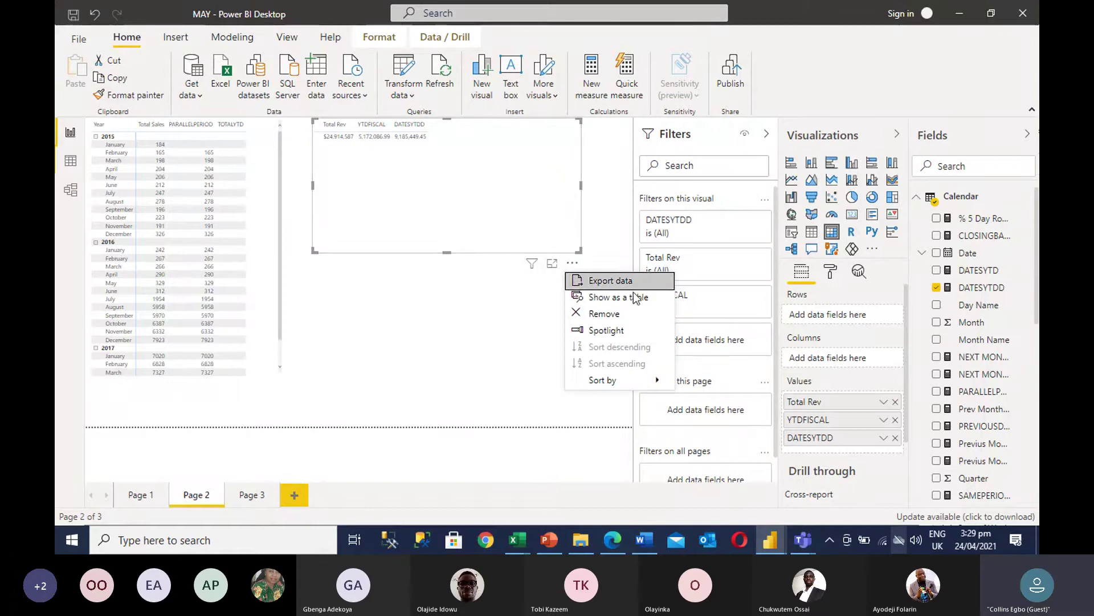
key("Escape")
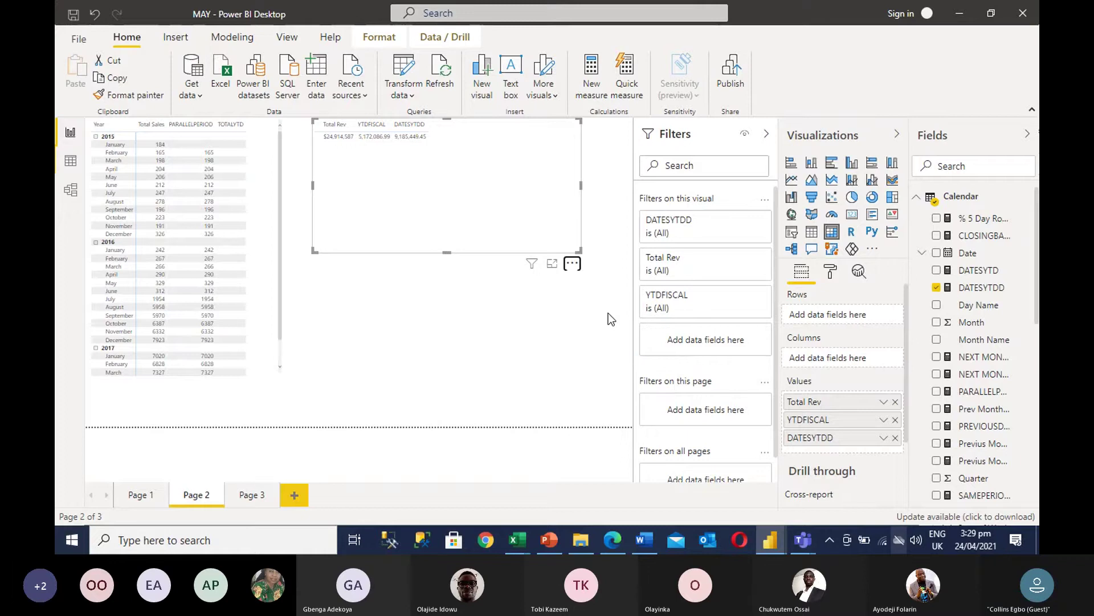
key("Delete")
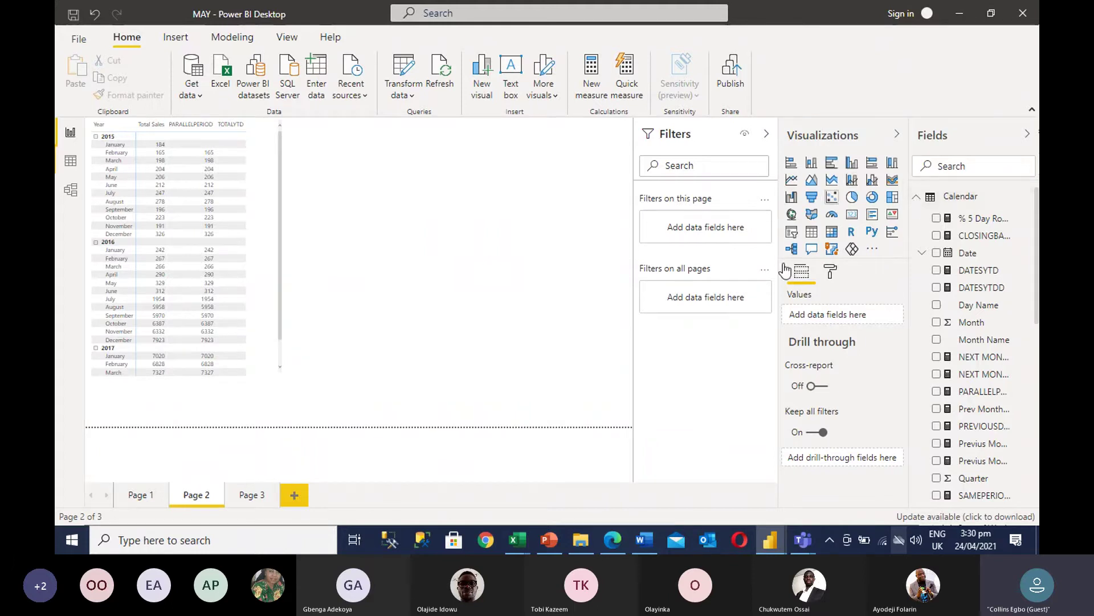
Step: Add a new report page with a table of the Calendar Date hierarchy, keeping only the Year and Month levels
left_click(294, 496)
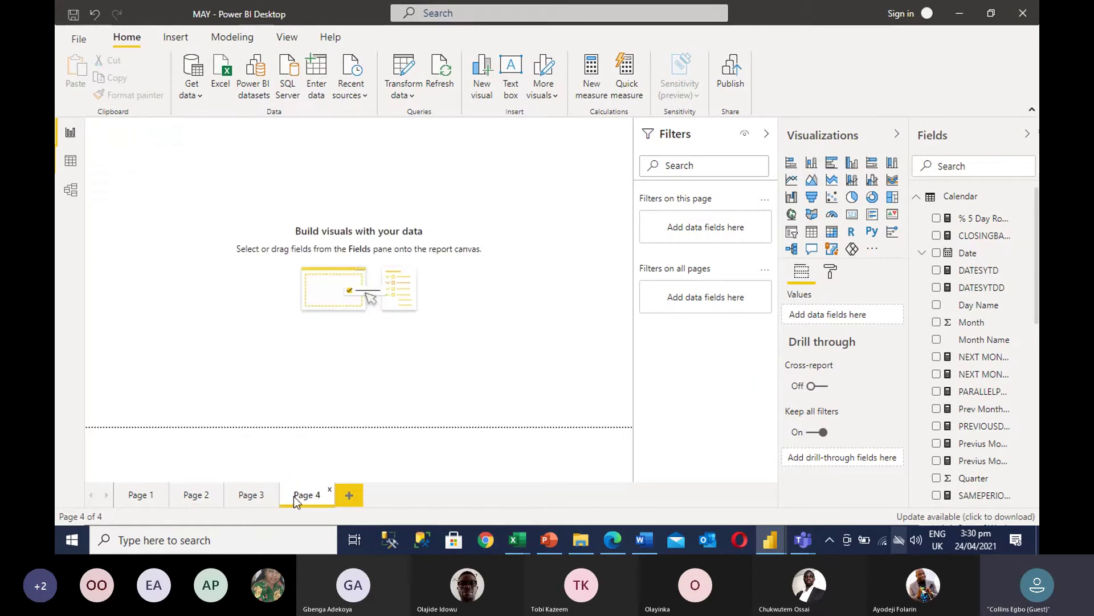
left_click(813, 234)
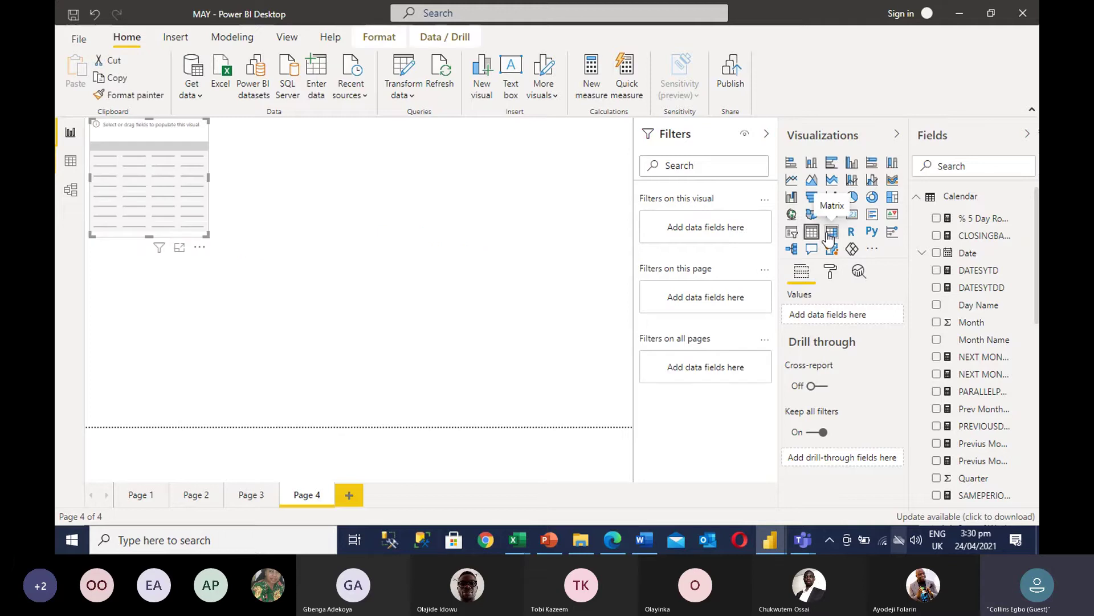
left_click(934, 255)
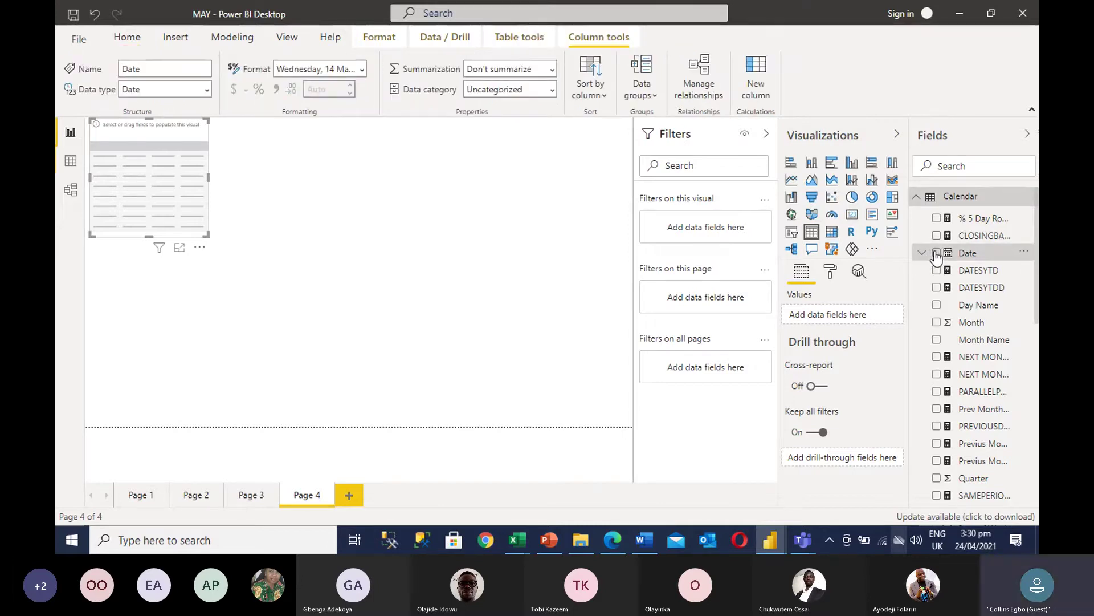
left_click(936, 253)
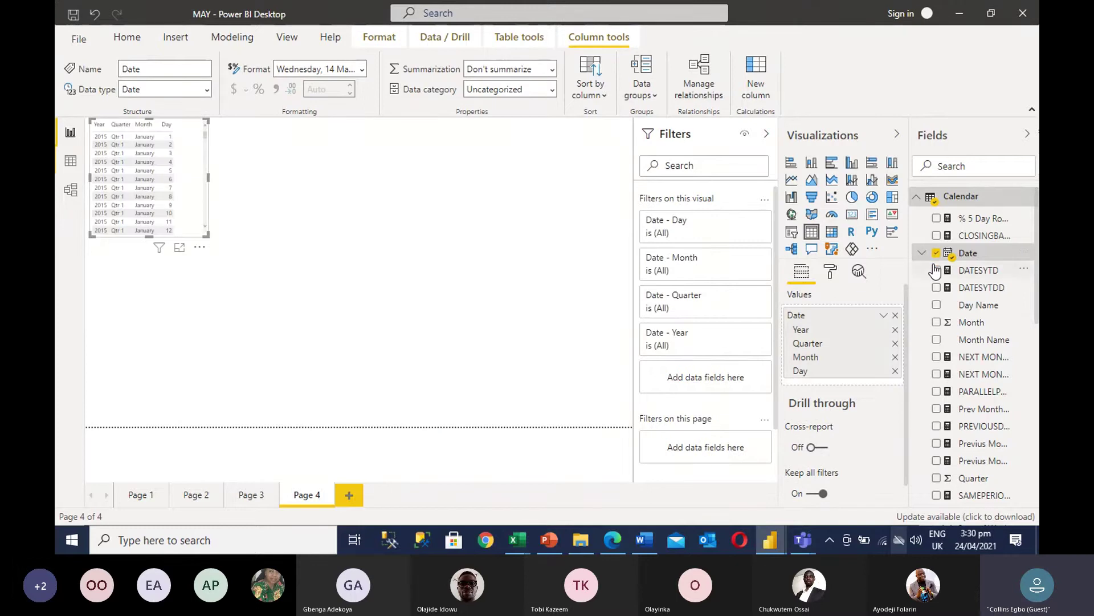
left_click(895, 371)
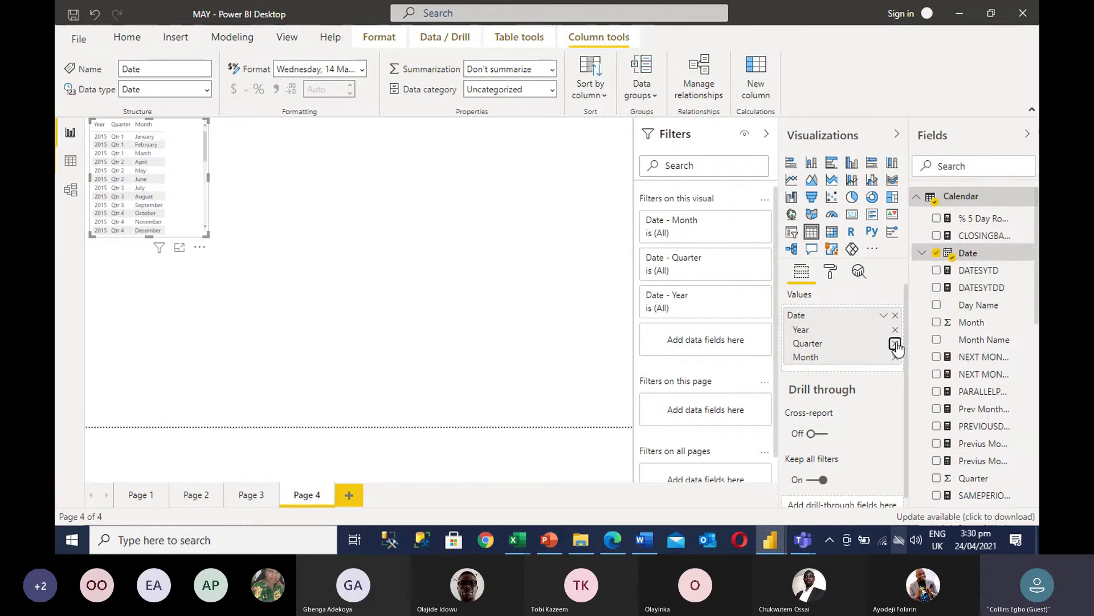
left_click(895, 344)
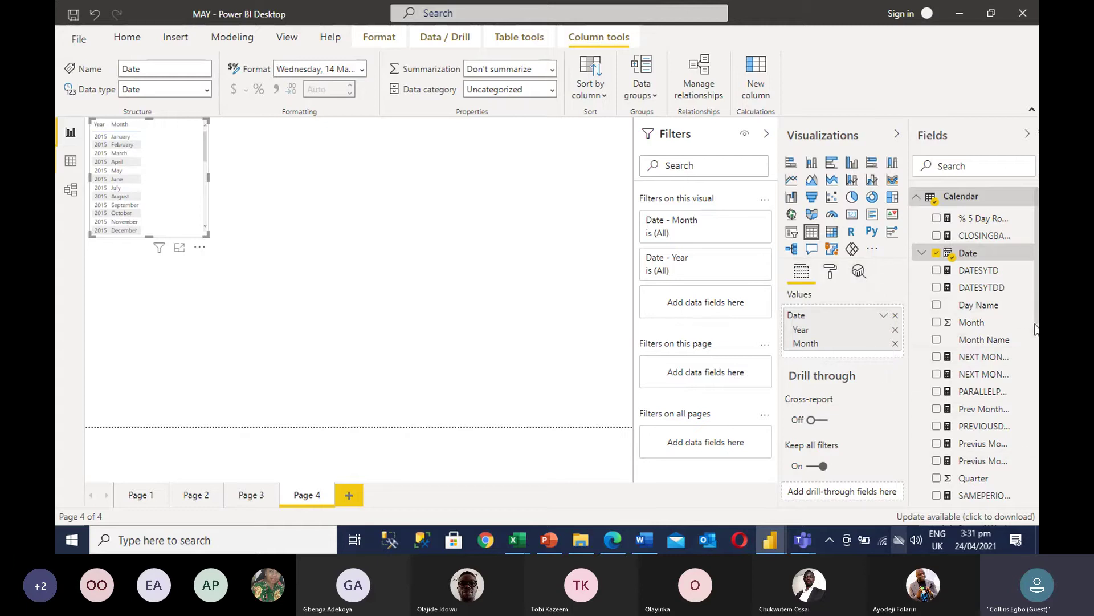
Step: Add Total Sales from the Sales-2018-2020 table to the new table visual, leaving Total Rev out
left_click_drag(1035, 330, 1032, 497)
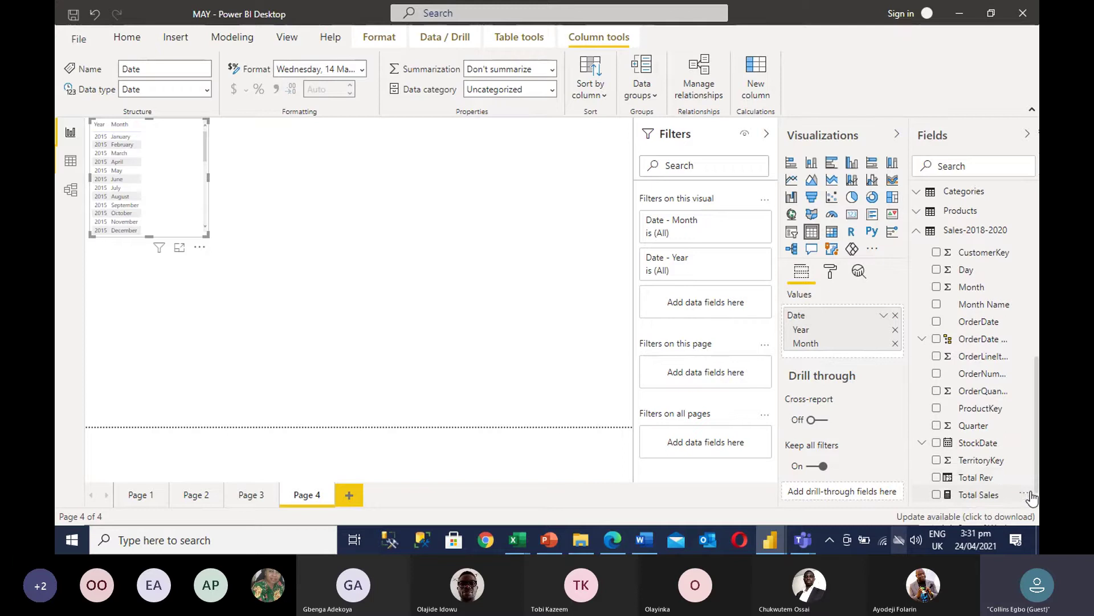
left_click(937, 478)
left_click(936, 478)
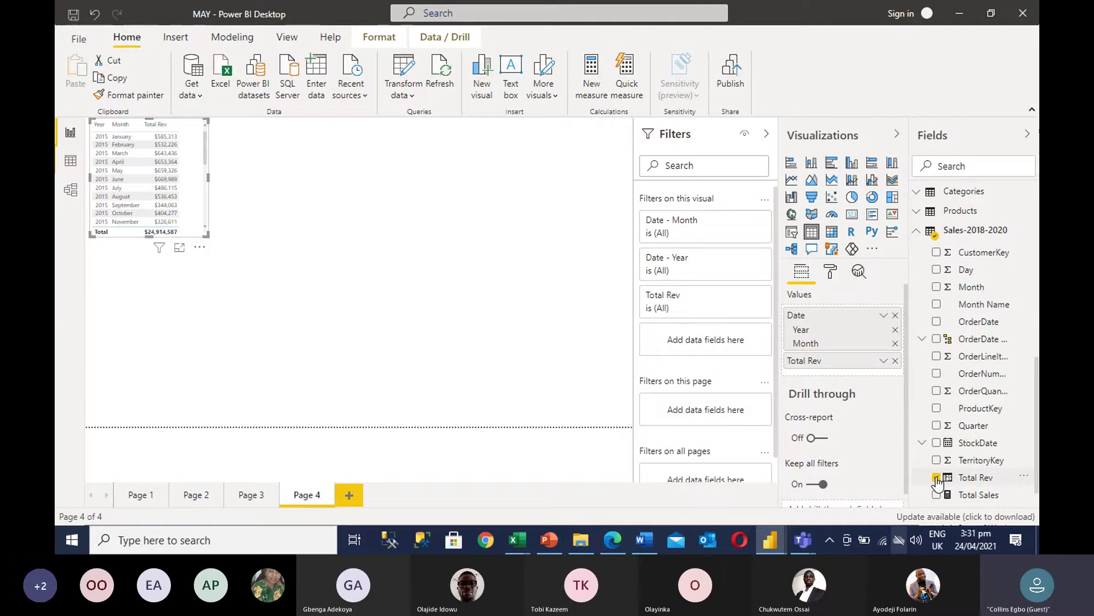
left_click(936, 478)
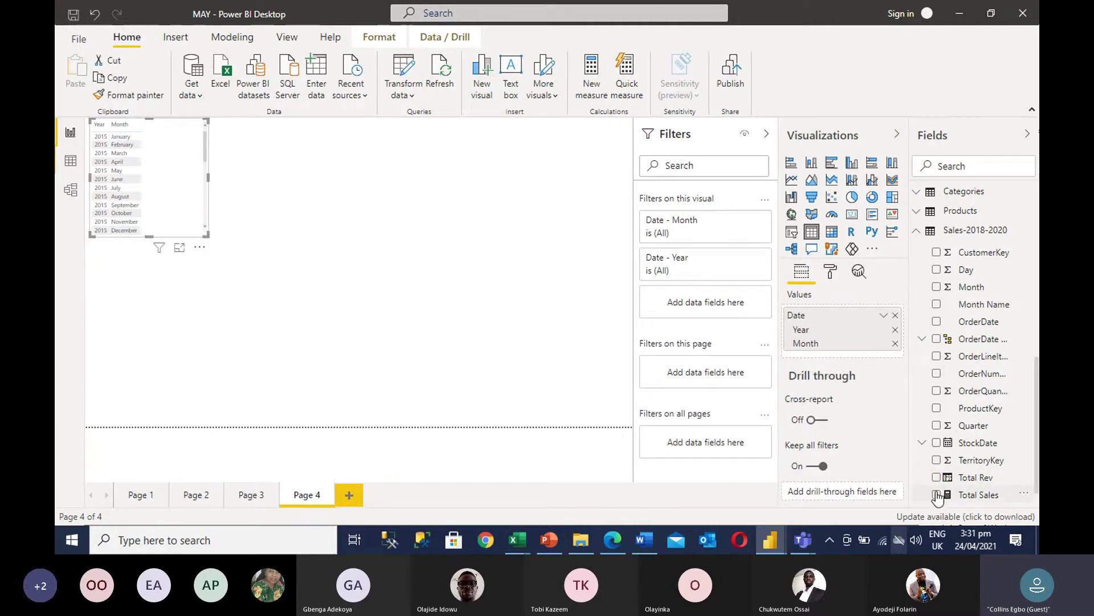
left_click(936, 495)
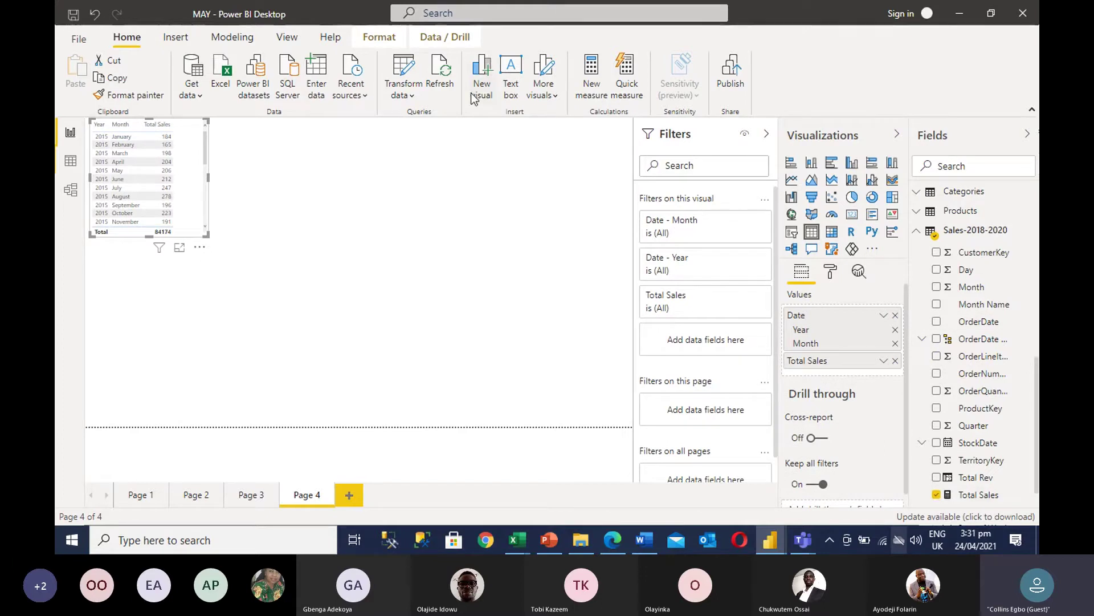
Step: Create a new measure named Prev Month and begin its formula with the PREVIOUSMONTH function
left_click(597, 91)
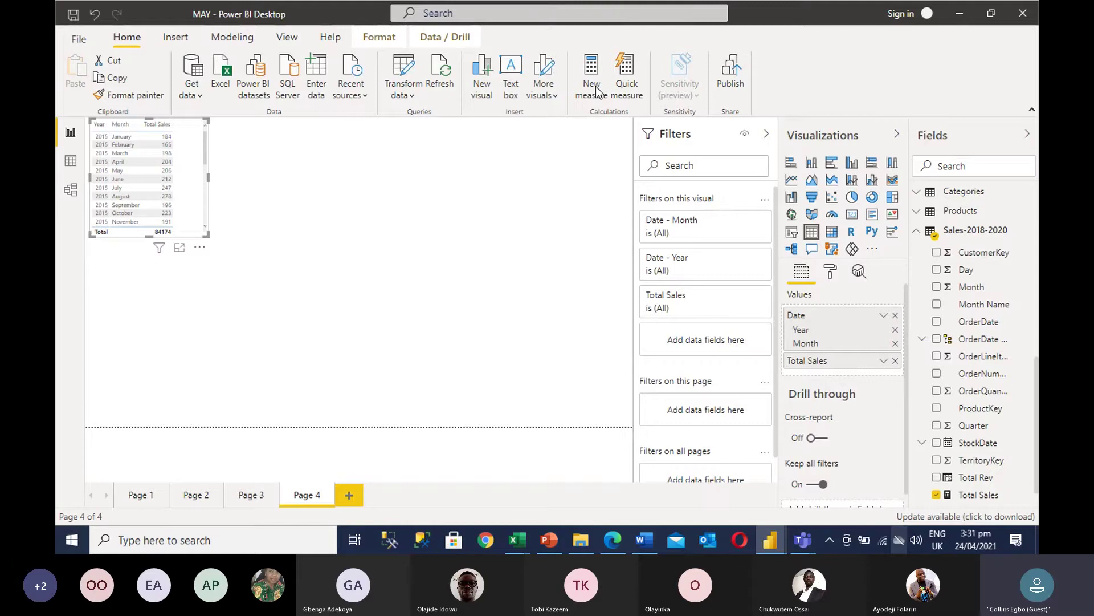
left_click(597, 91)
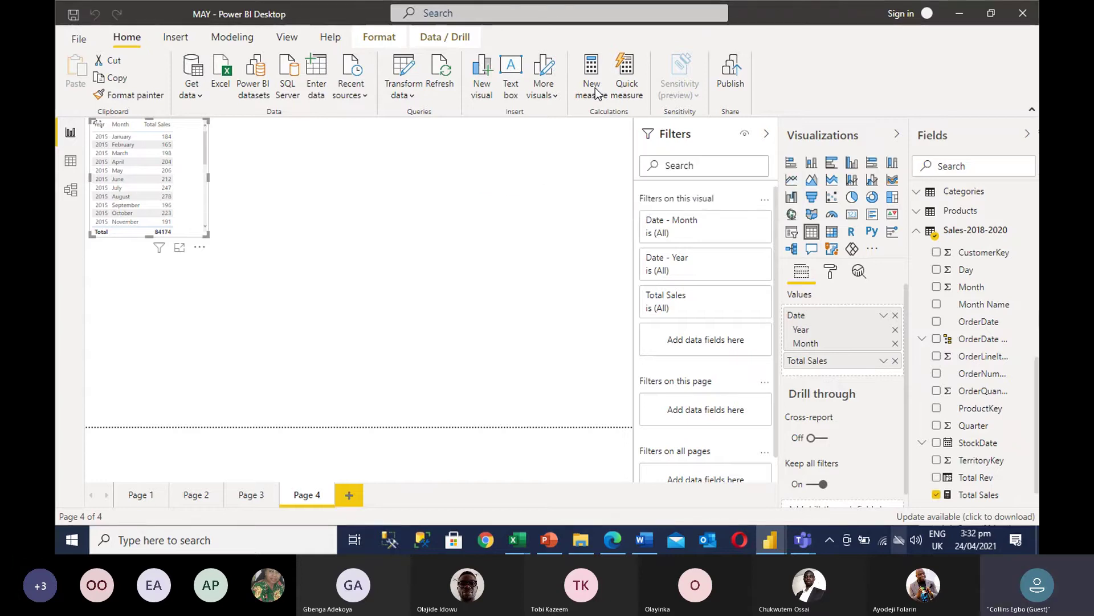
left_click(593, 85)
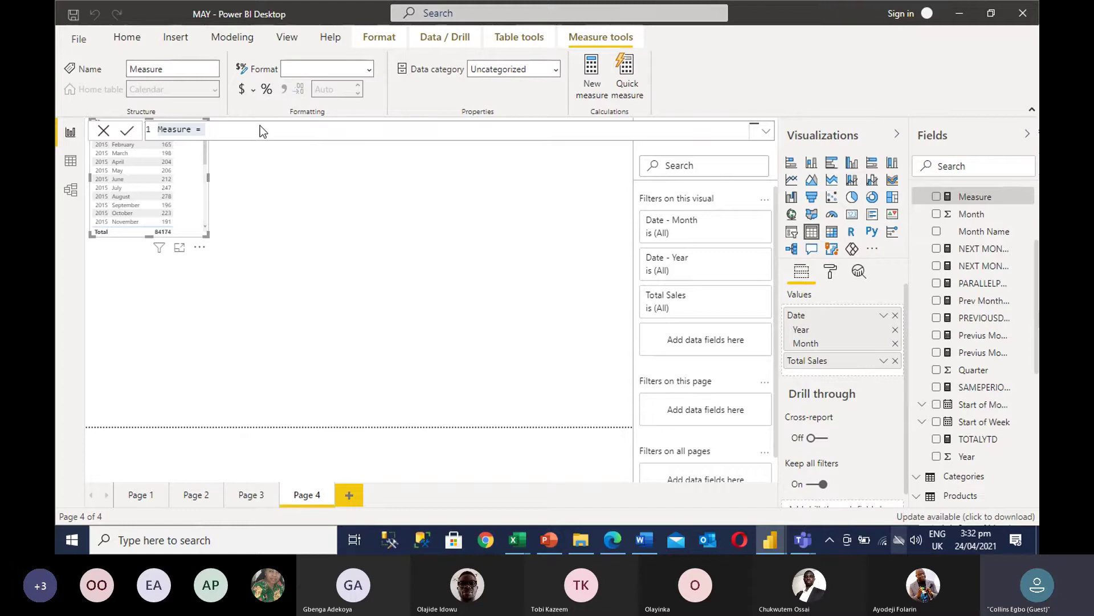
type("Prev")
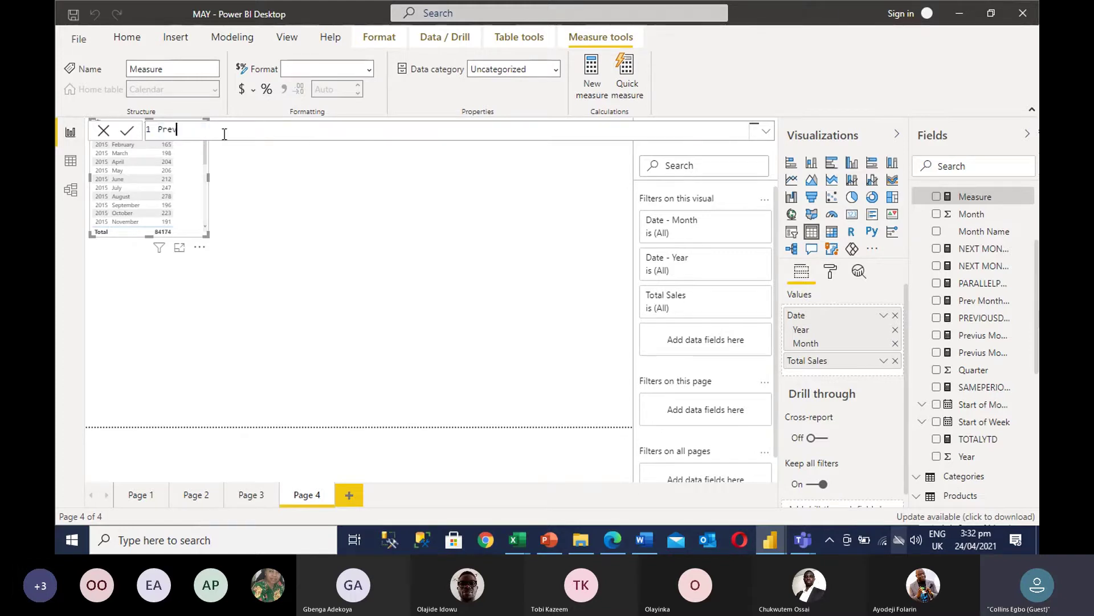
type(" Month = Prev")
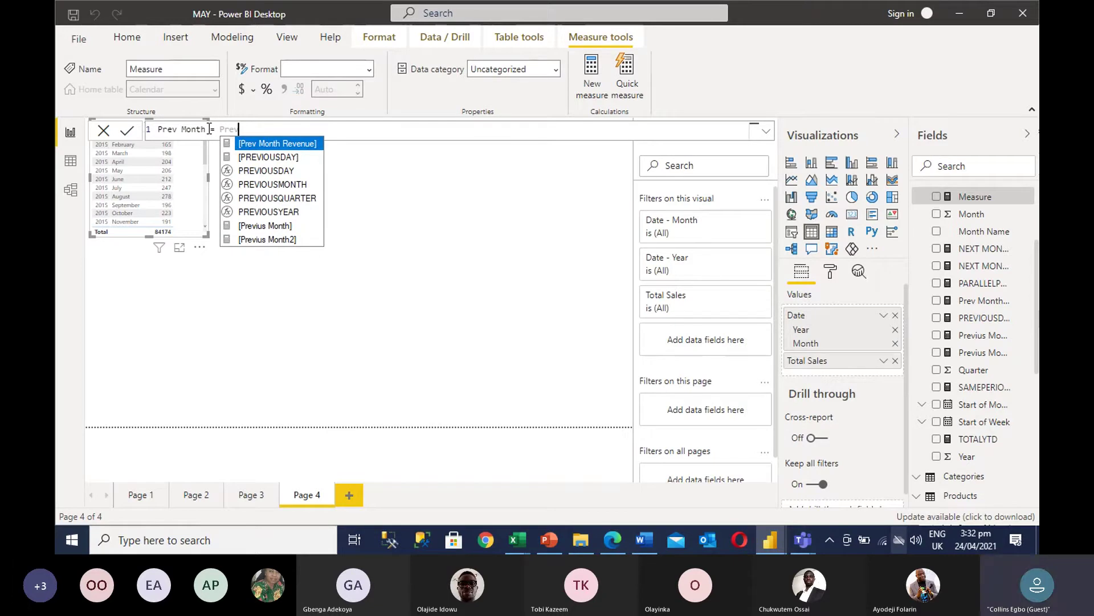
key("Down")
key("Down")
key("Down")
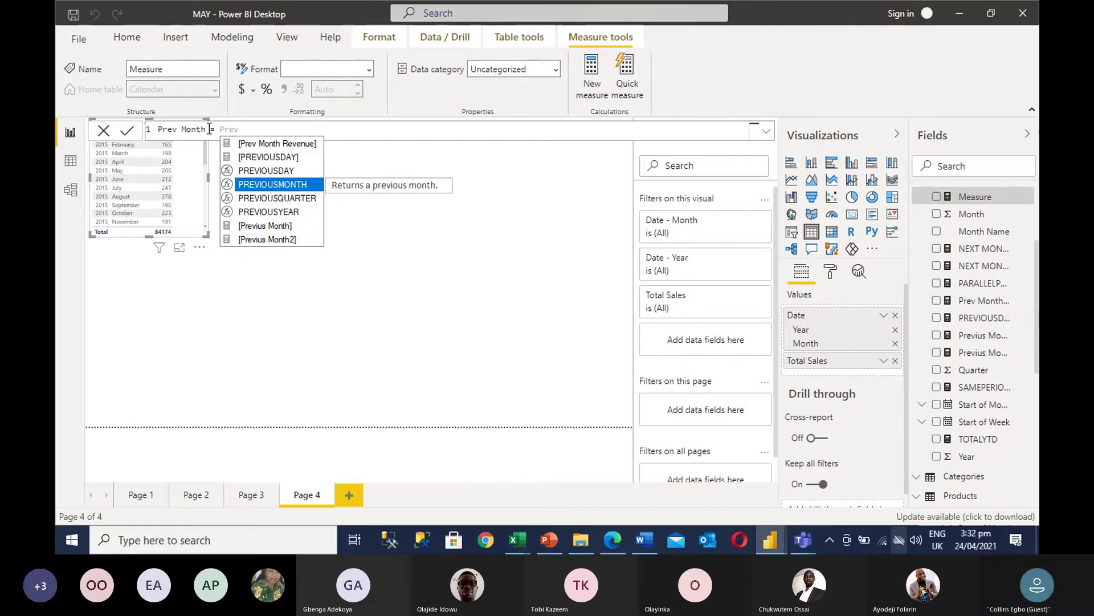
key("Tab")
type("(")
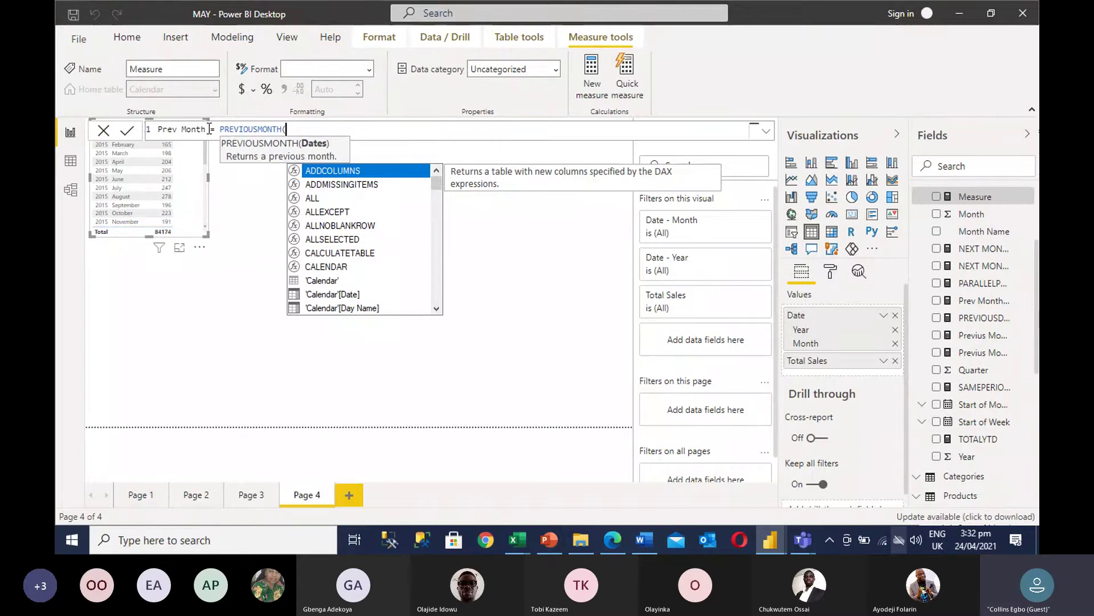
Step: Complete the PREVIOUSMONTH formula with 'Calendar'[Date] as its dates argument and commit the measure
type("d")
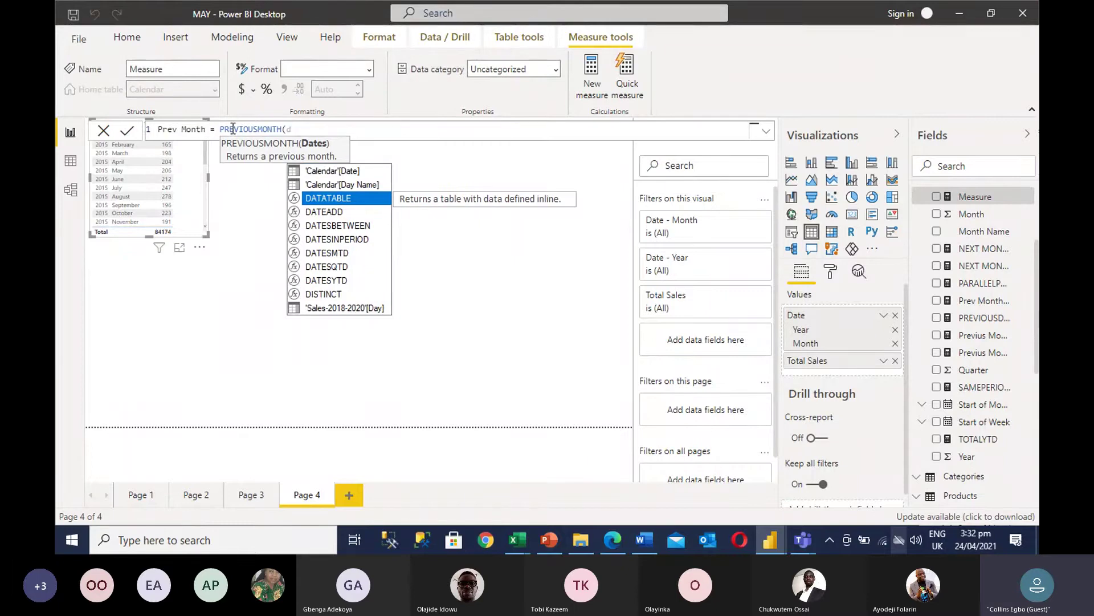
key("Up")
key("Up")
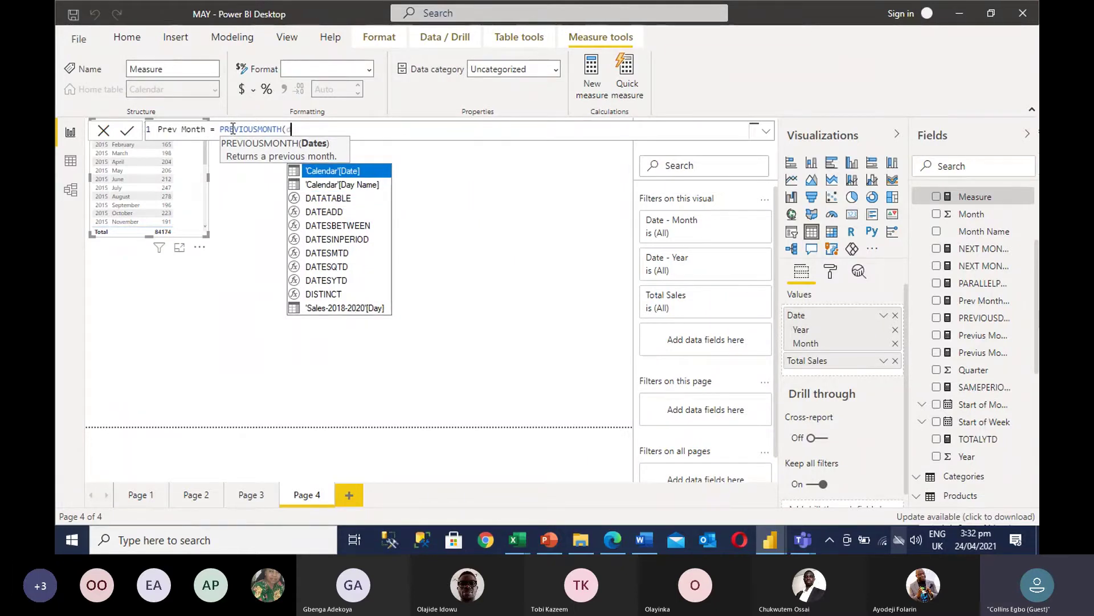
key("Tab")
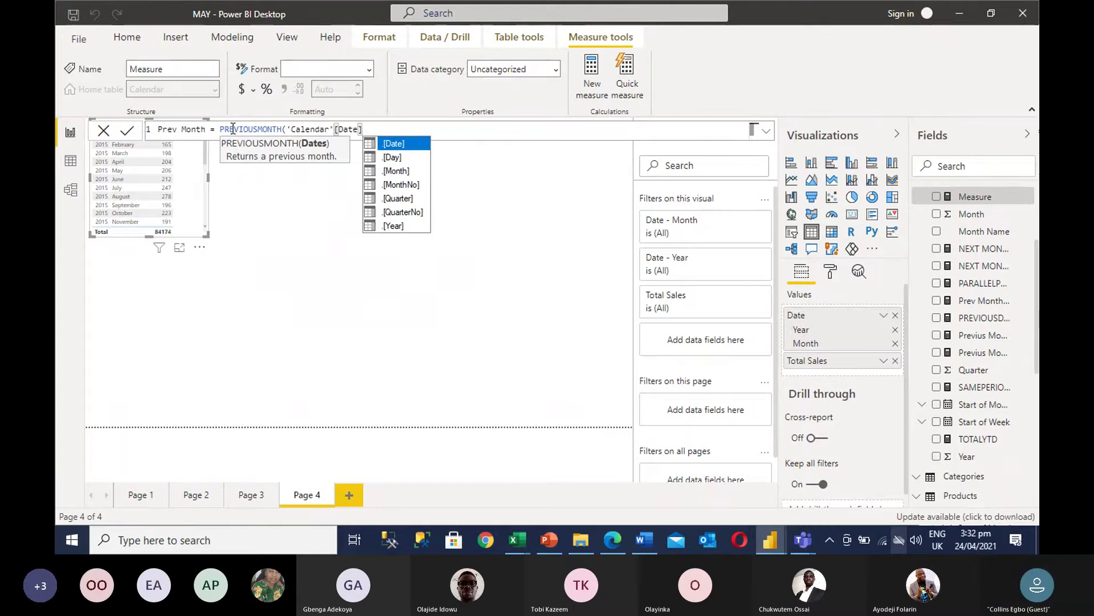
type(")")
left_click(232, 128)
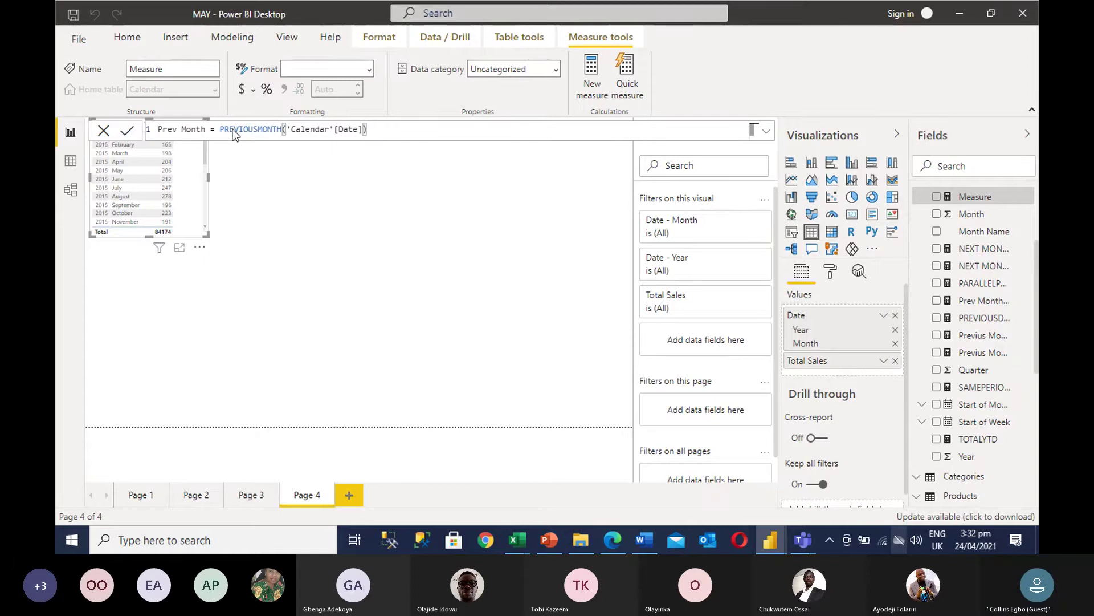
key("Return")
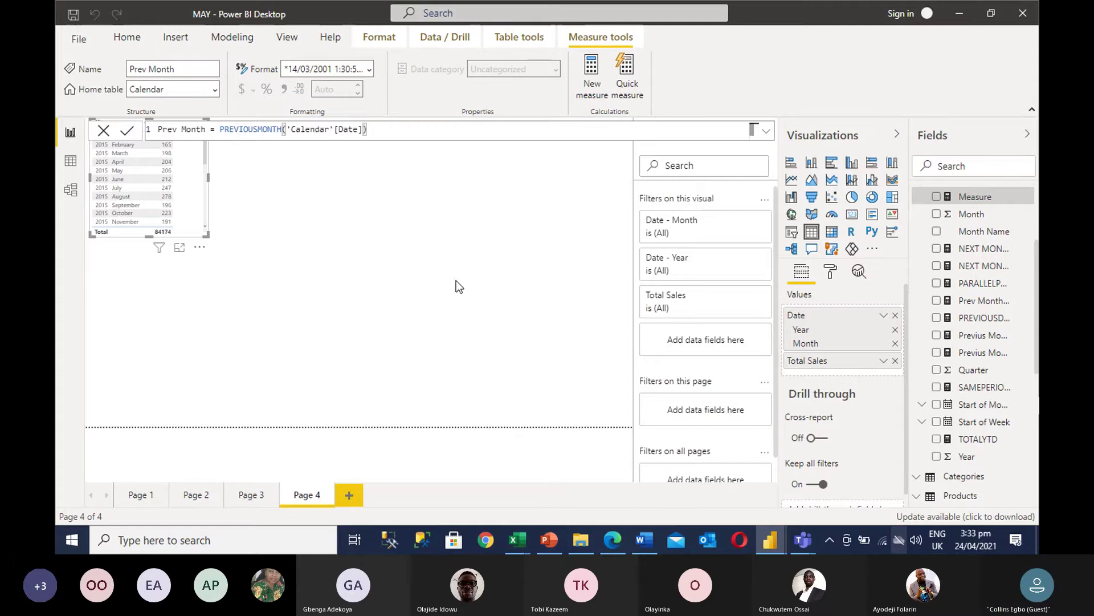
Step: Show the table in focus mode and try the NEXT MONTH2 measure in it
left_click(180, 249)
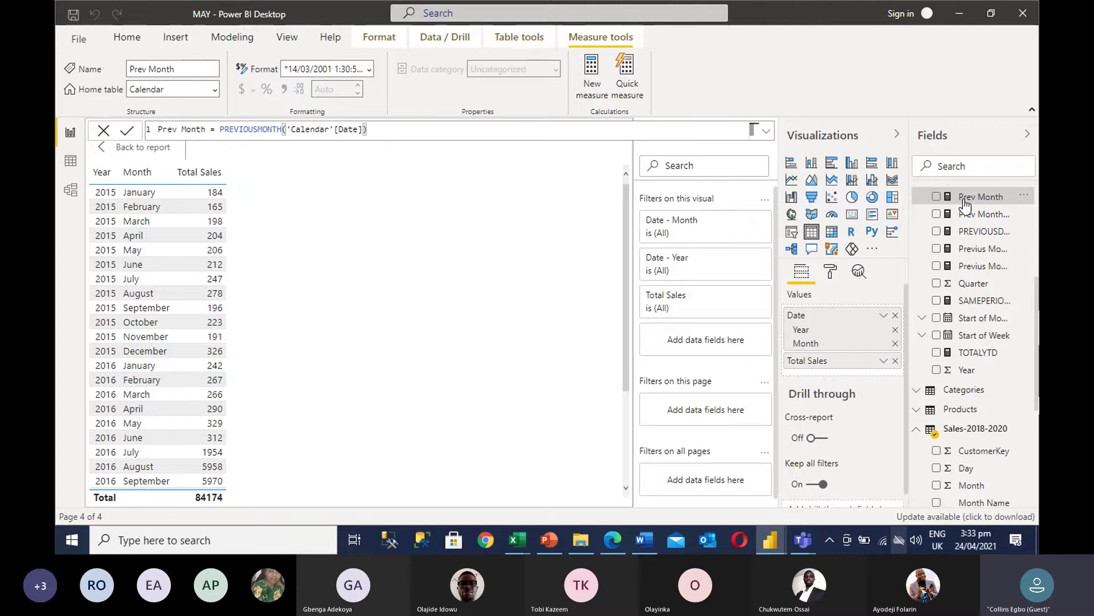
scroll(969, 206, "up", 2)
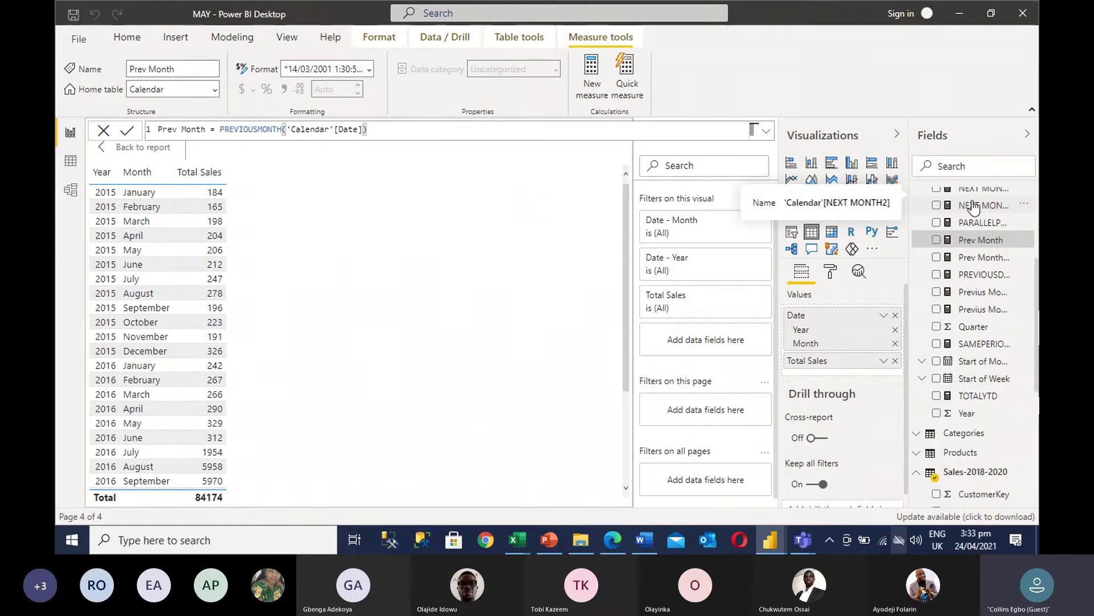
left_click(973, 207)
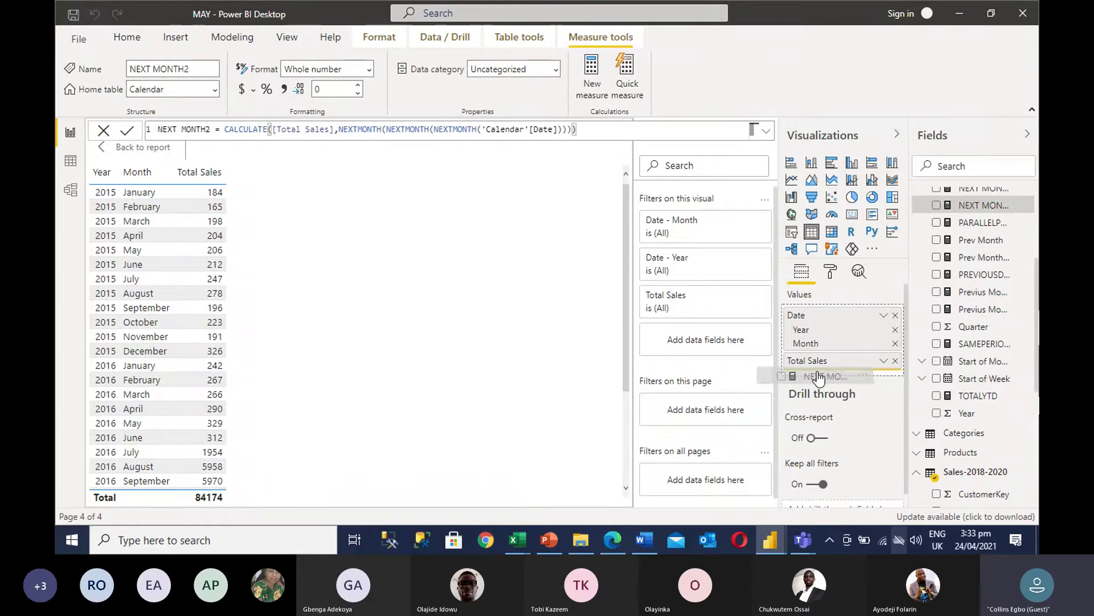
left_click(936, 205)
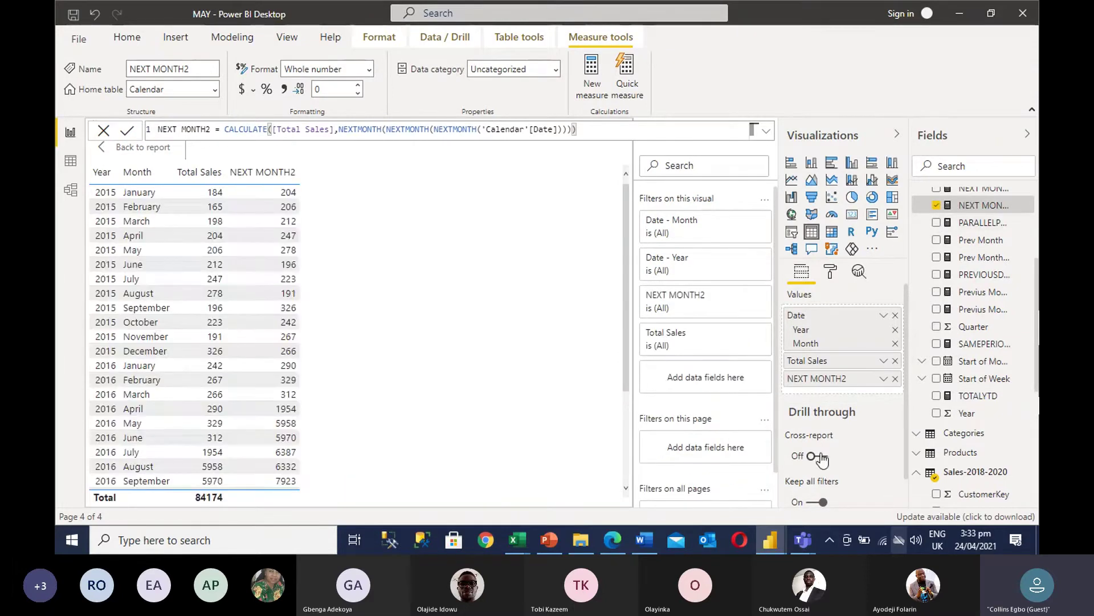
left_click(895, 379)
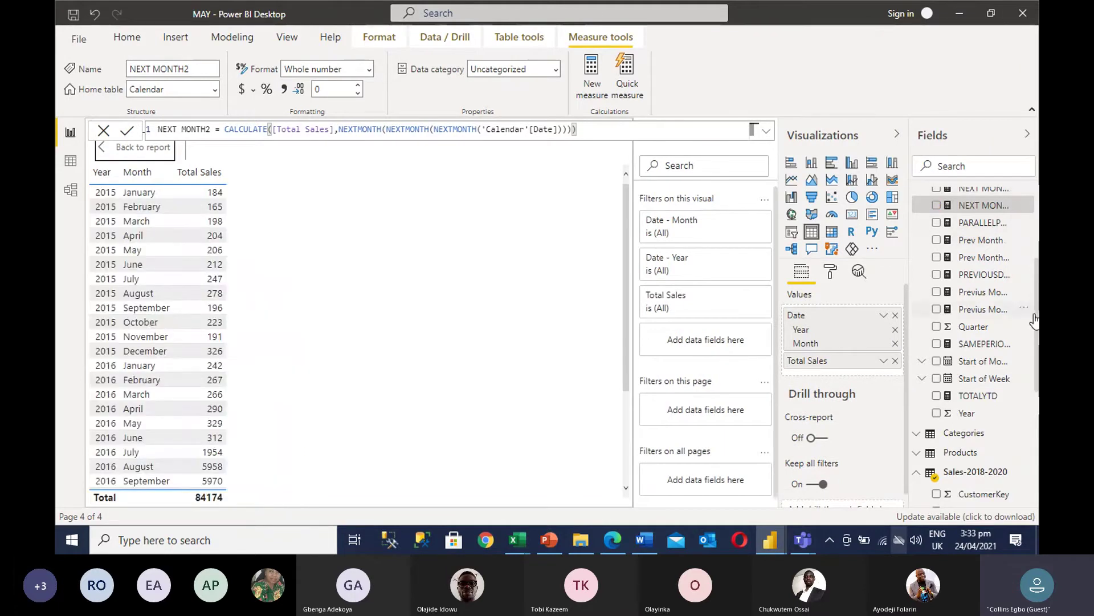
Step: Search the fields for PRE, add the Prev Month measure to the table and return to the report page
left_click(941, 169)
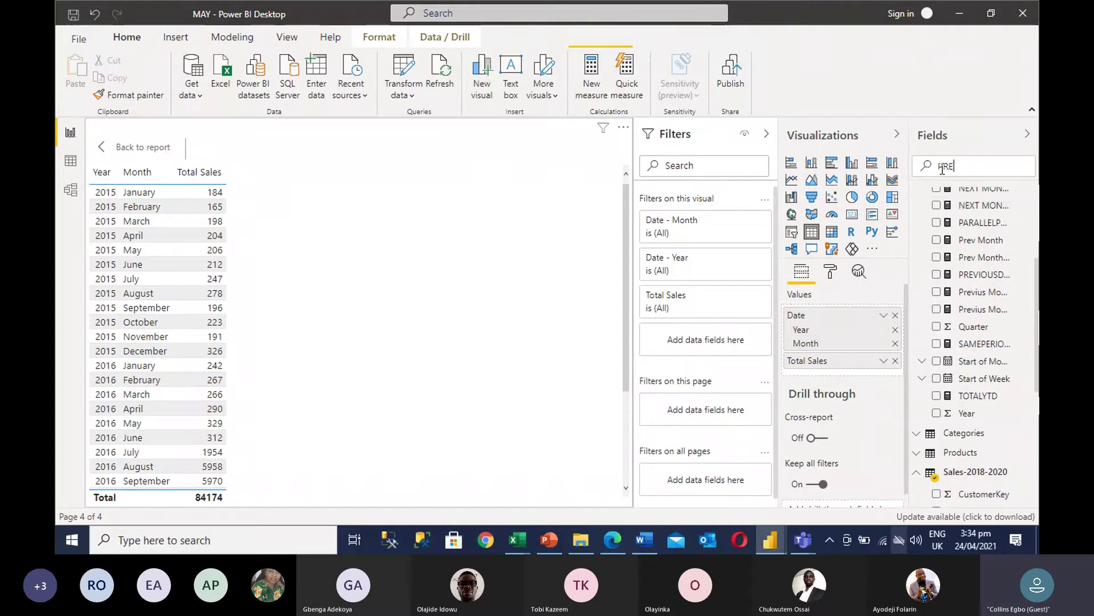
type("PRE")
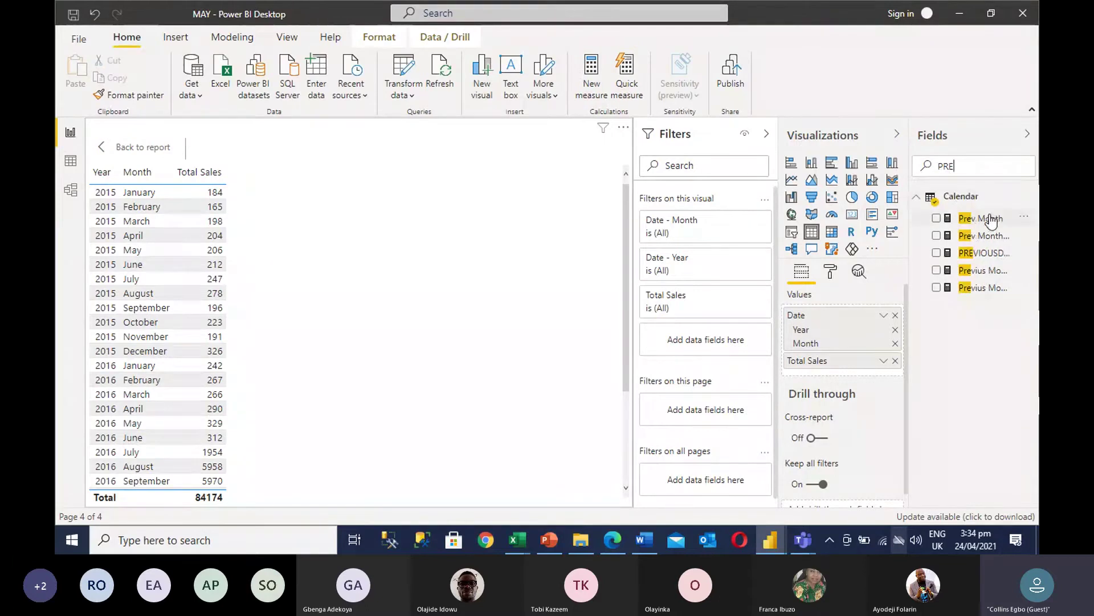
left_click(936, 218)
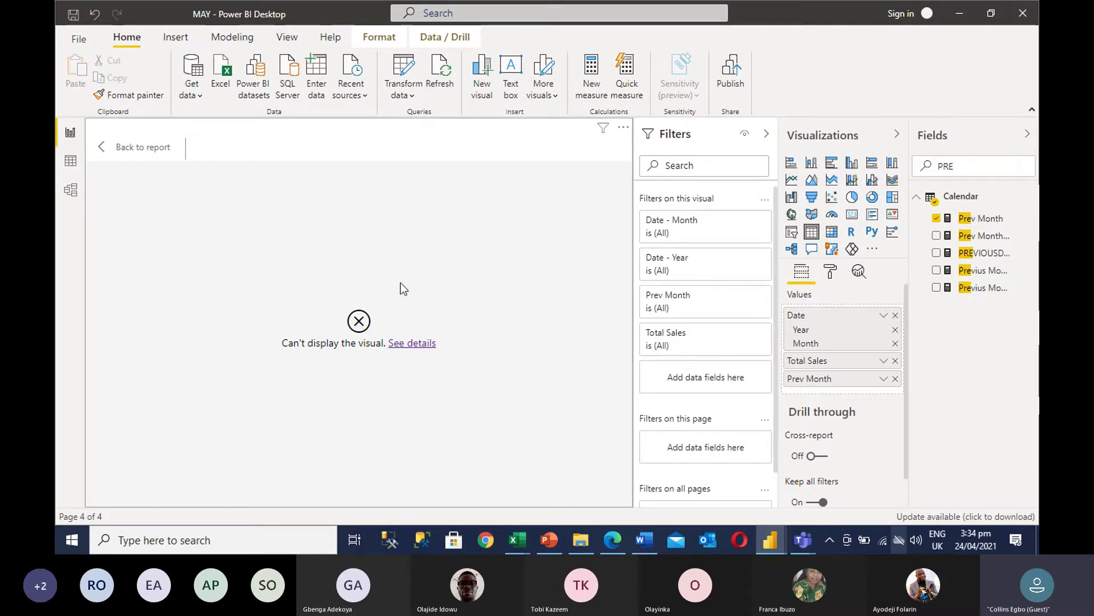
left_click(103, 149)
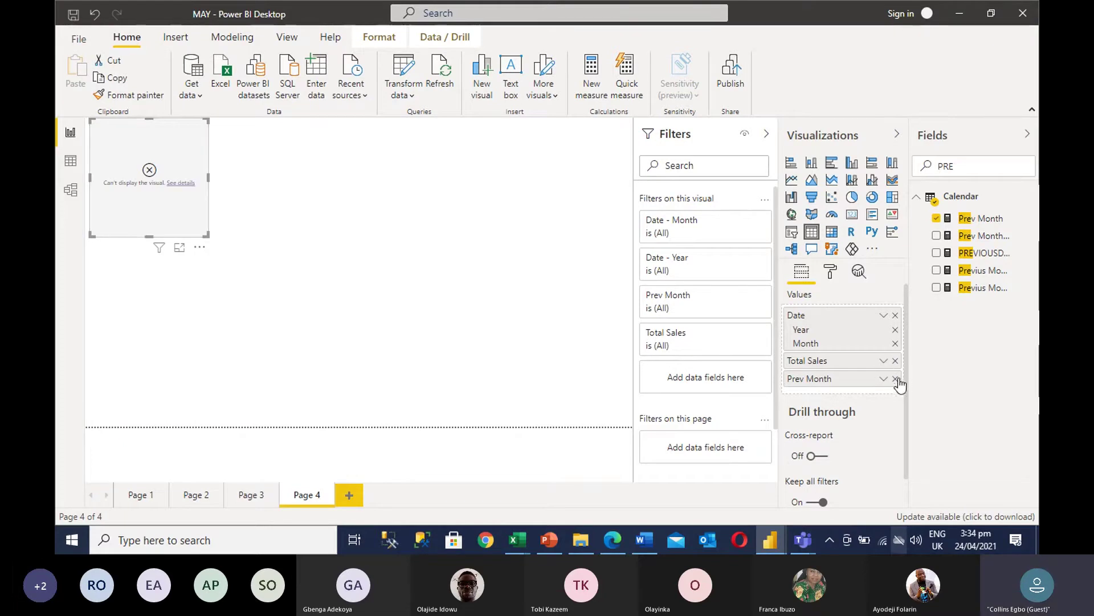
Step: Inspect the Prev Month measure's formula and remove the Year level from the table's date hierarchy
left_click(992, 219)
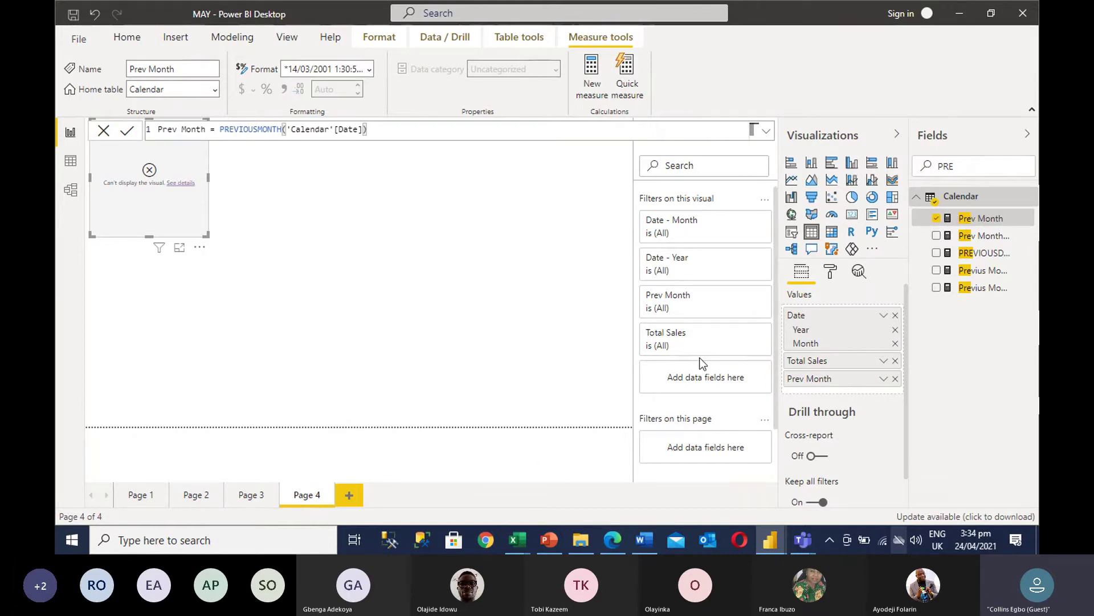
left_click(895, 330)
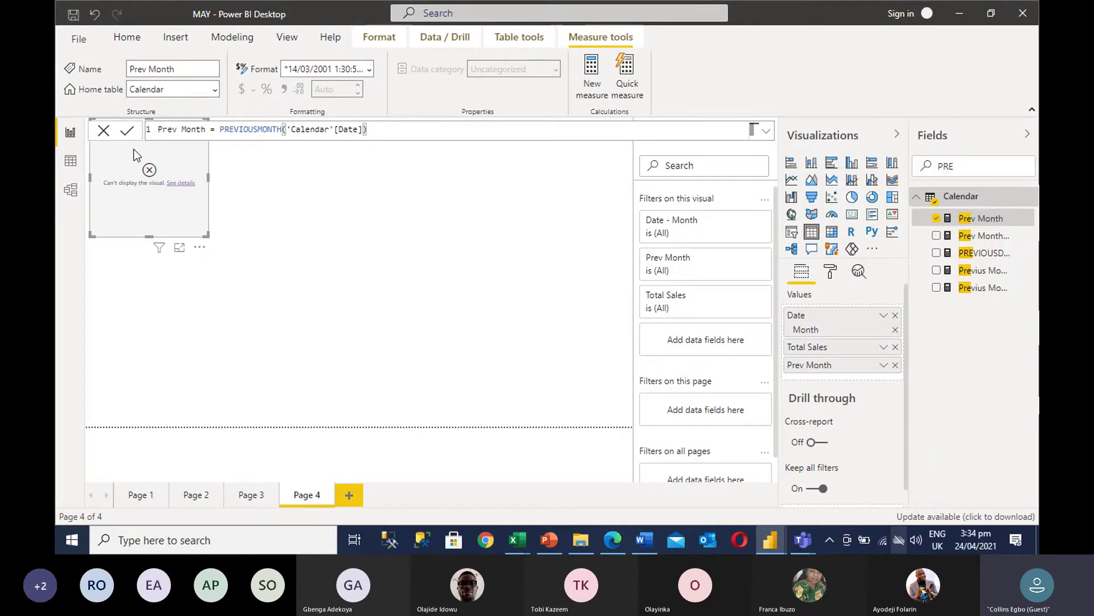
left_click(102, 142)
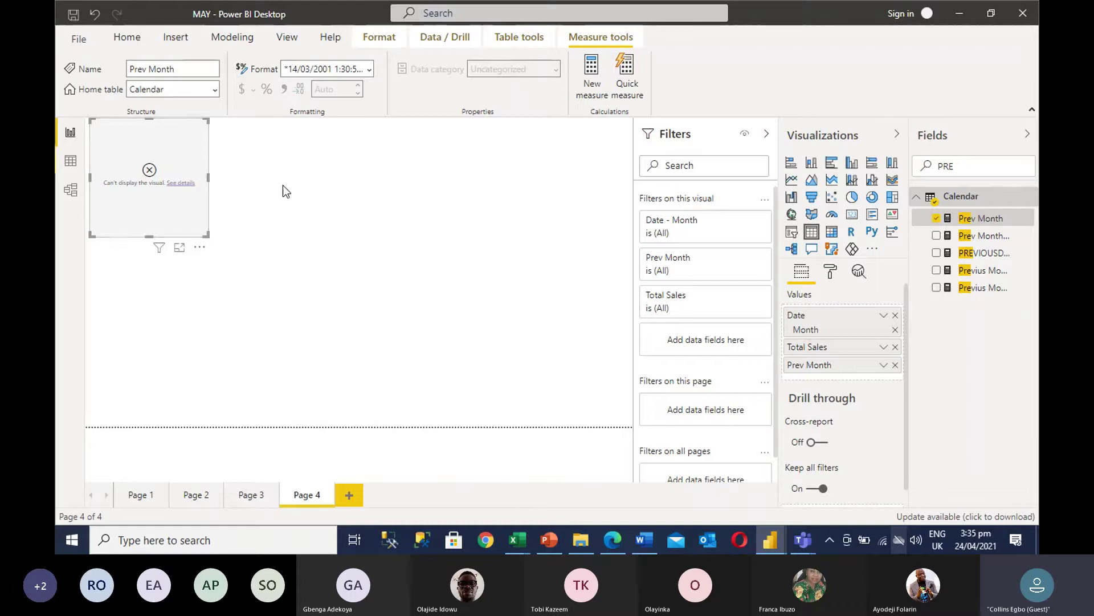
left_click(283, 264)
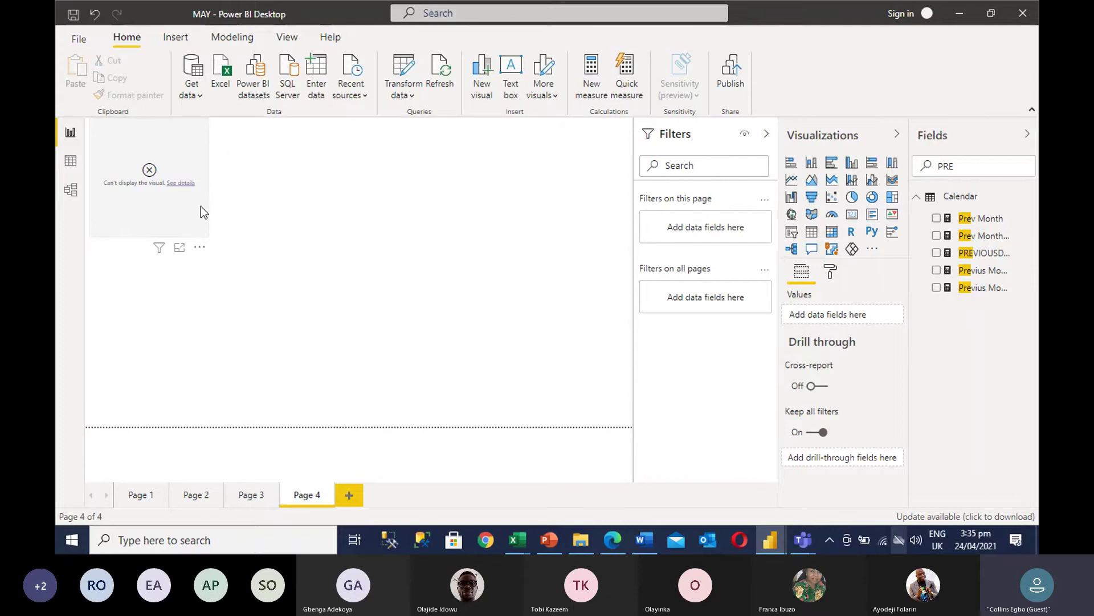
Step: Delete the table visual that cannot be displayed and insert a new blank table on Page 4
left_click(199, 252)
left_click(237, 289)
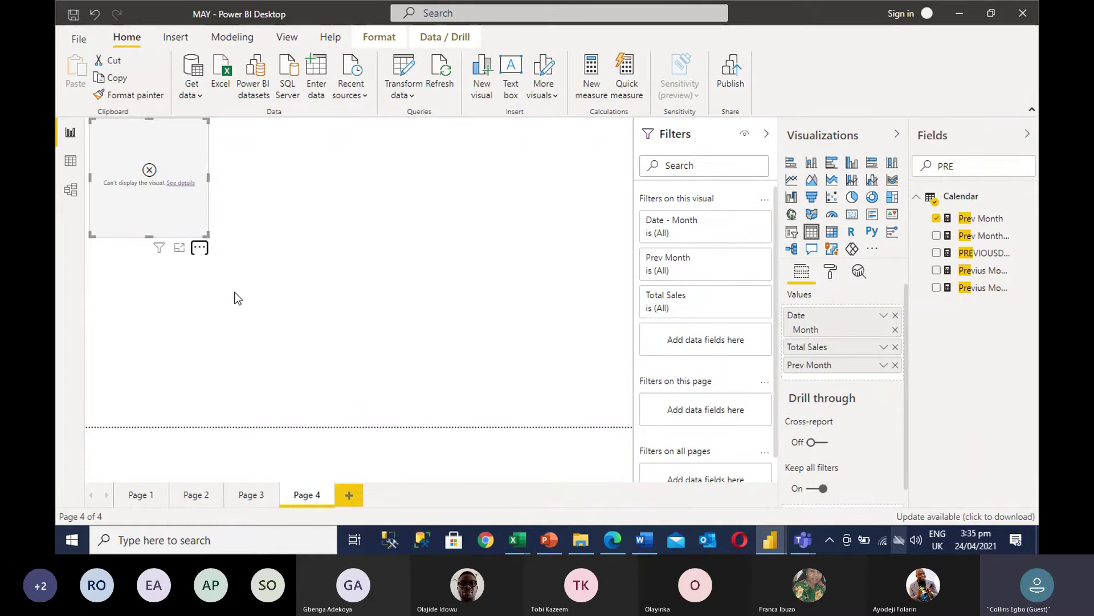
key("Delete")
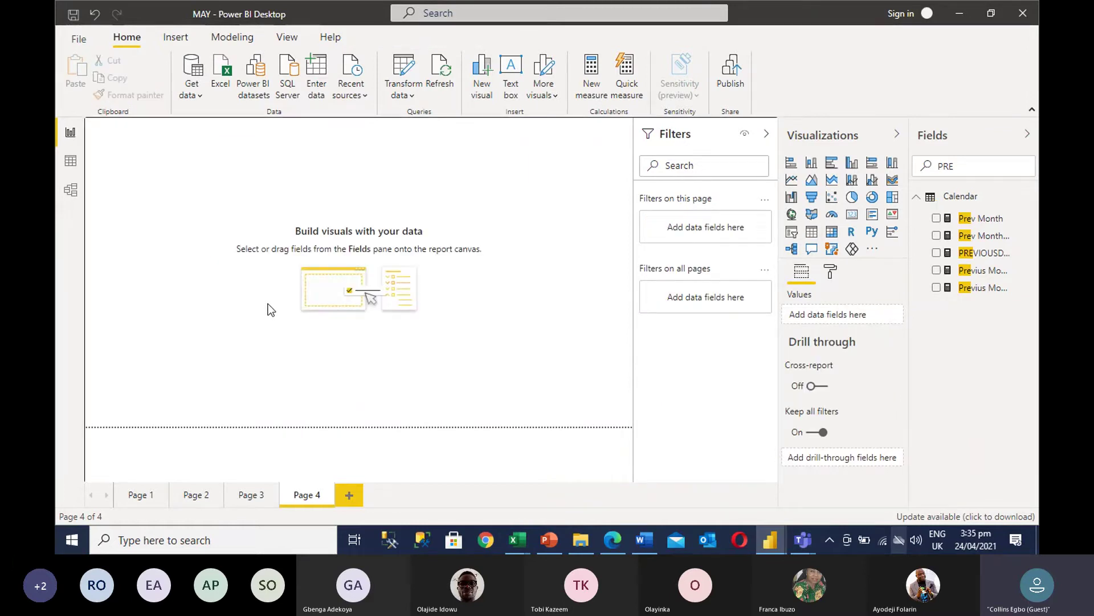
left_click(813, 235)
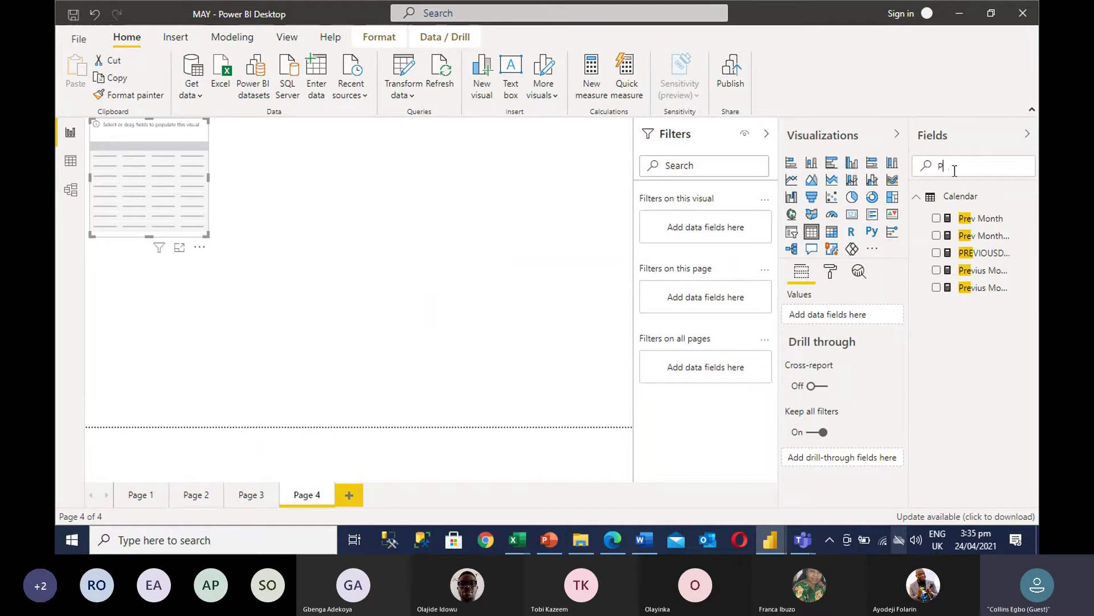
Step: Clear the field search and add the Calendar Date to the table, keeping only its Month level
key("BackSpace")
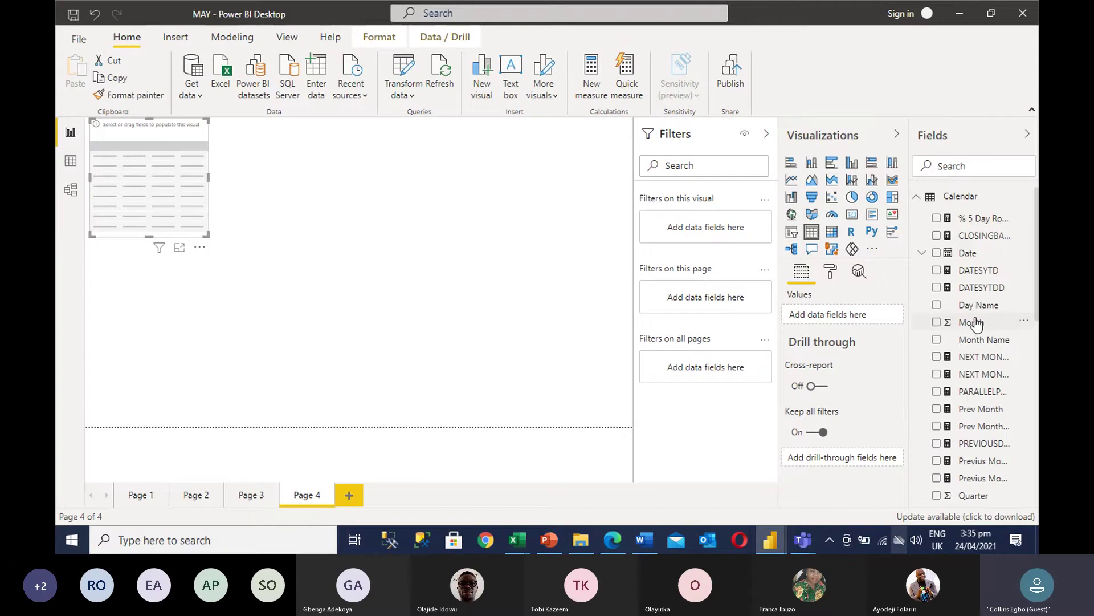
left_click(937, 253)
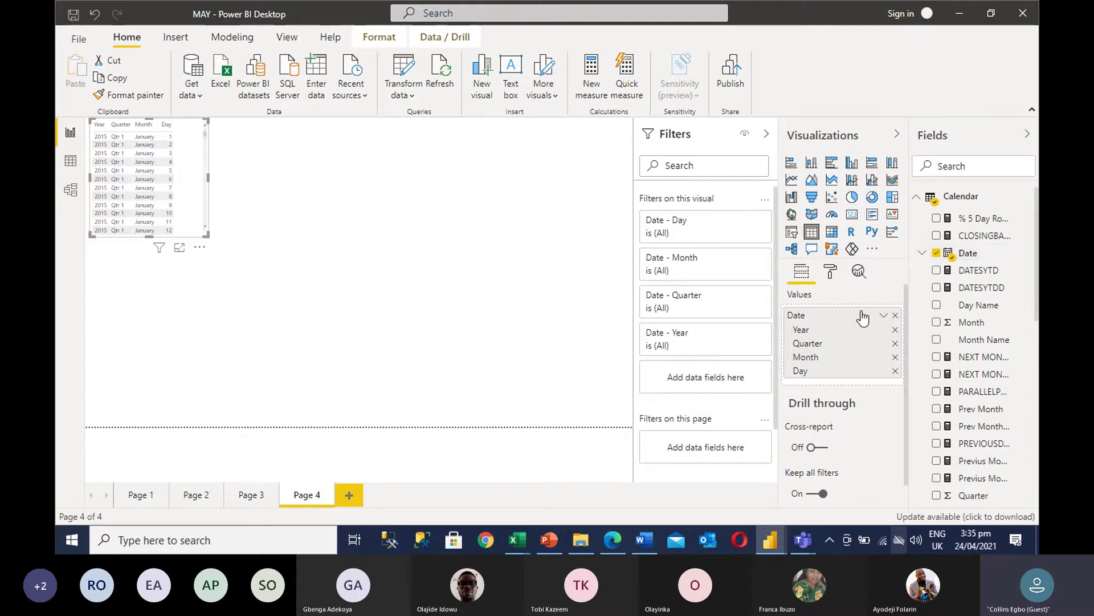
left_click(895, 371)
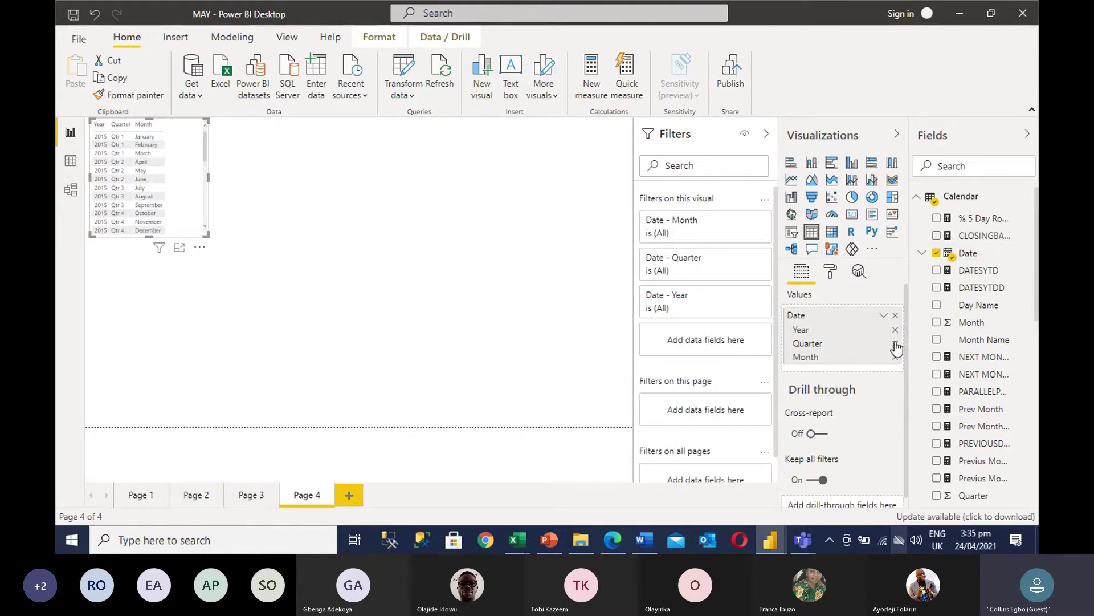
left_click(895, 344)
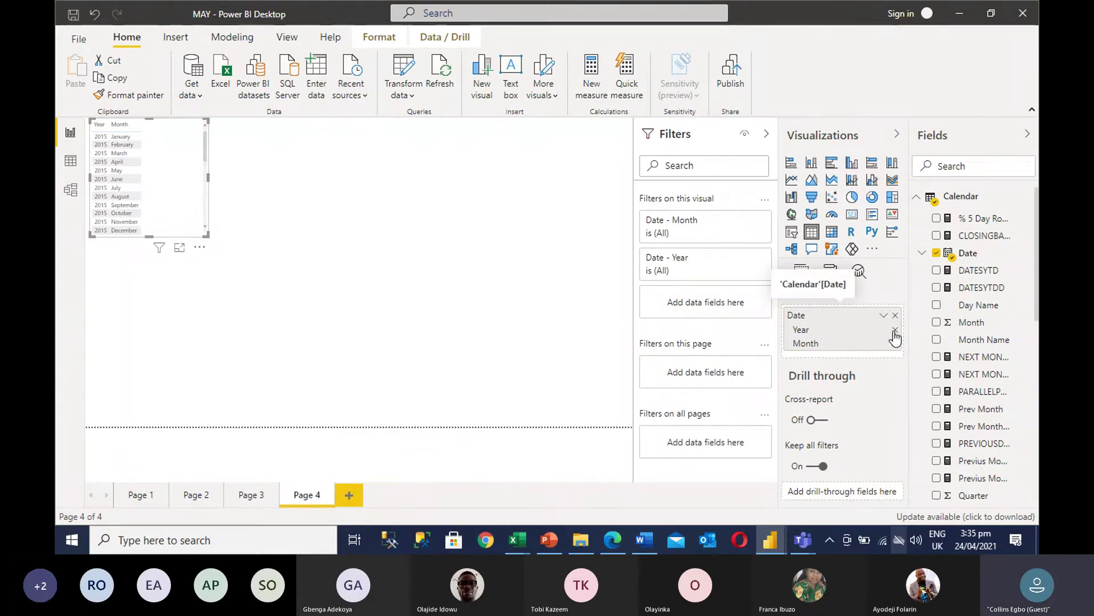
left_click(894, 331)
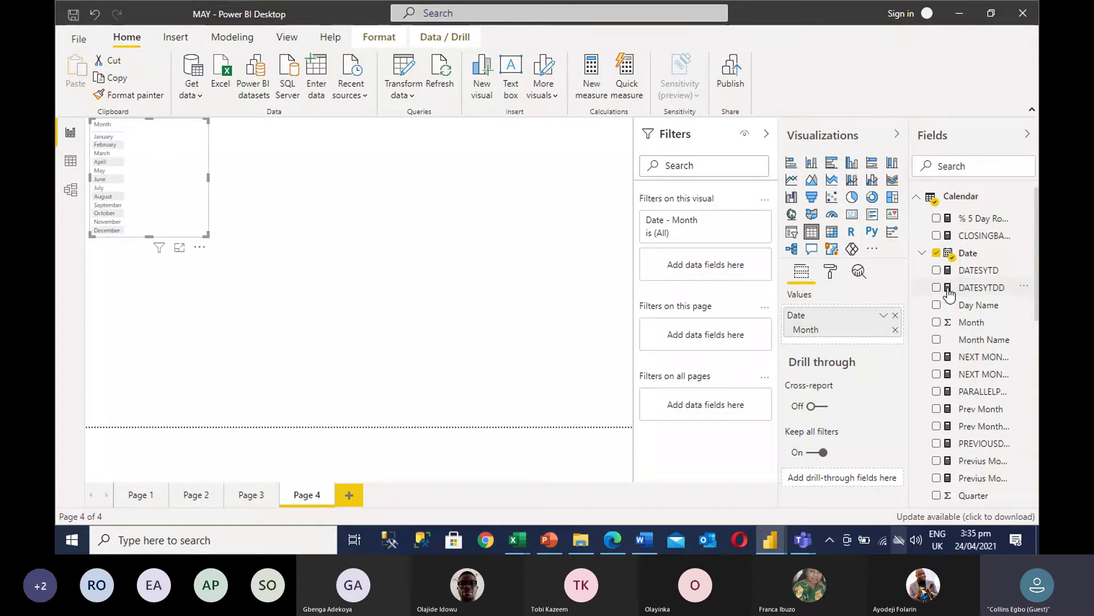
Step: Try Prev Month with Total Sales in the month table, then remove Prev Month from it
left_click(937, 409)
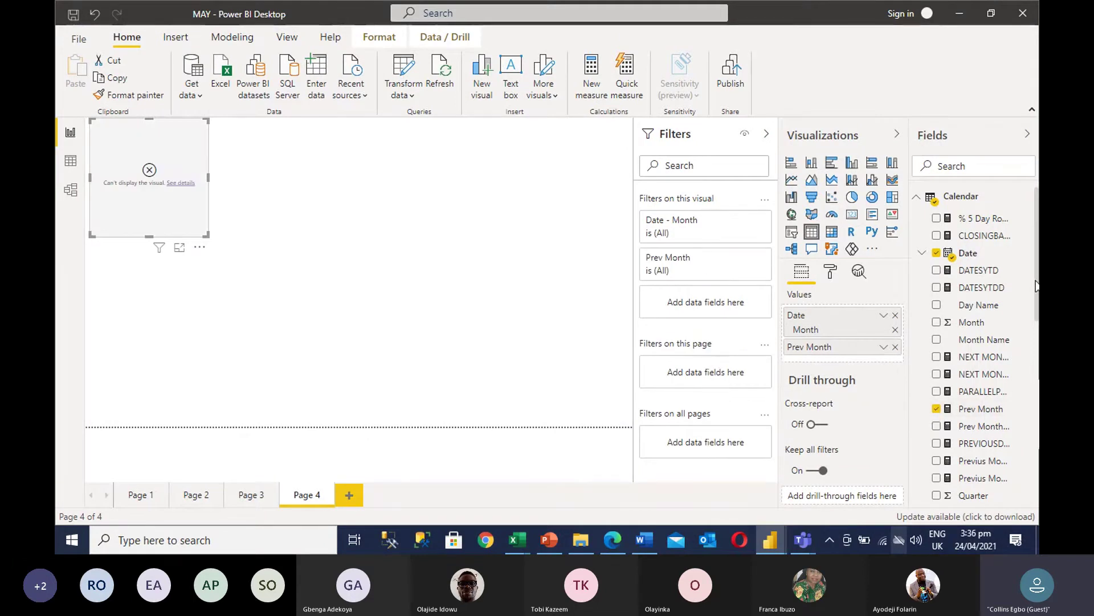
left_click_drag(1036, 285, 1037, 526)
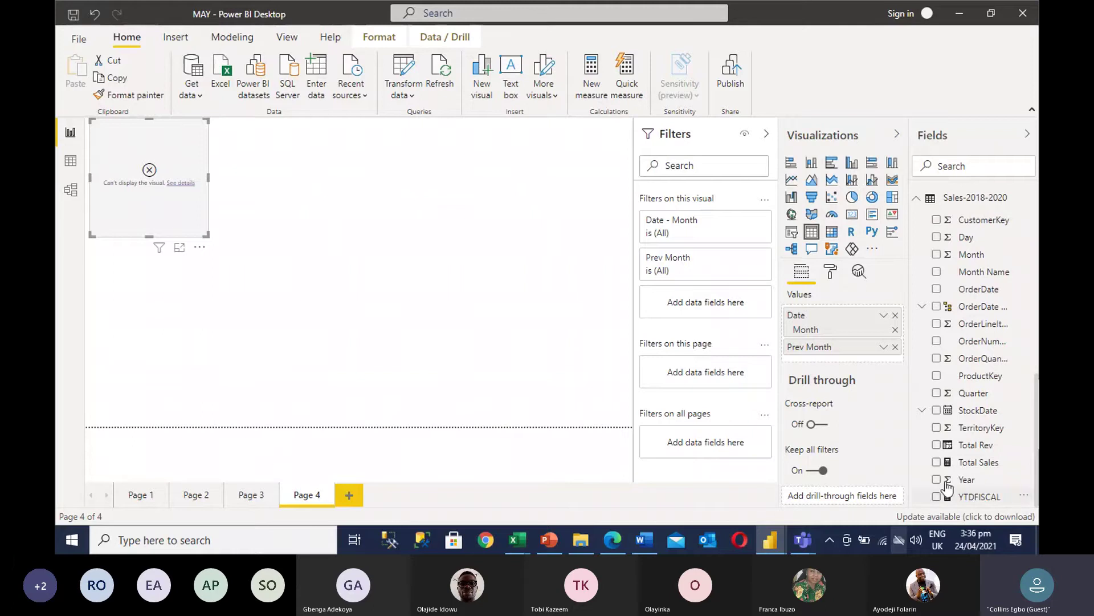
left_click(937, 462)
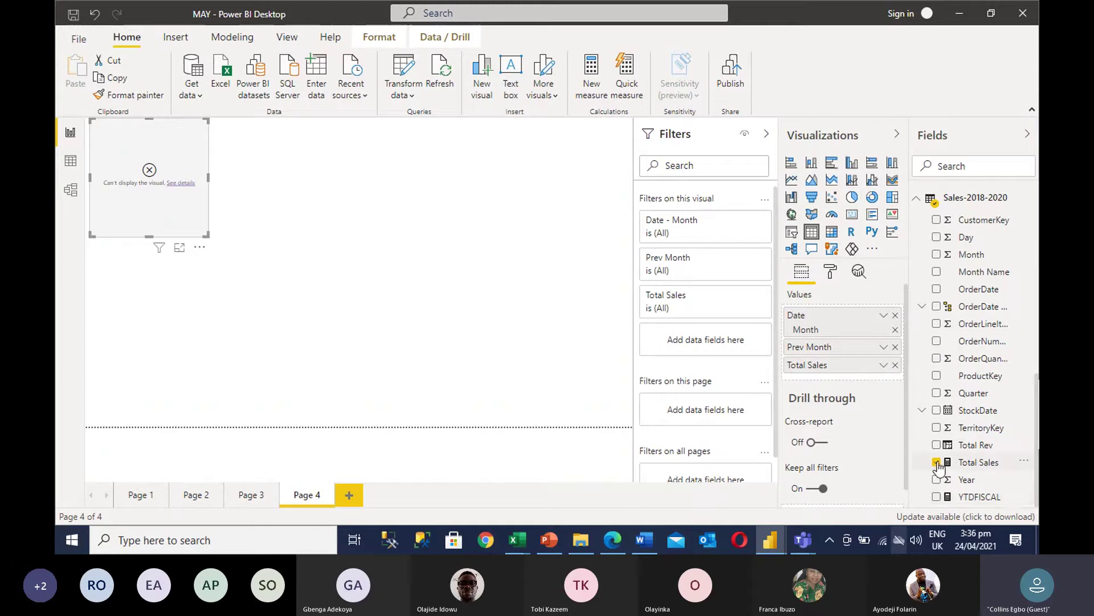
left_click(895, 347)
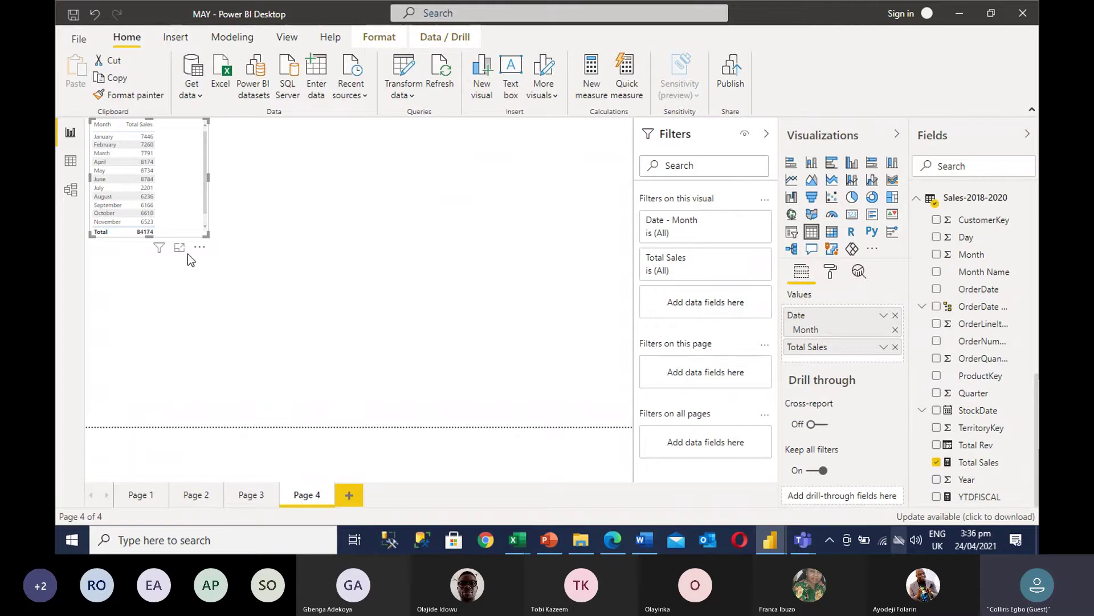
Step: Remove the Date field, try Prev Month beside Total Sales without months, and empty the table
left_click(895, 316)
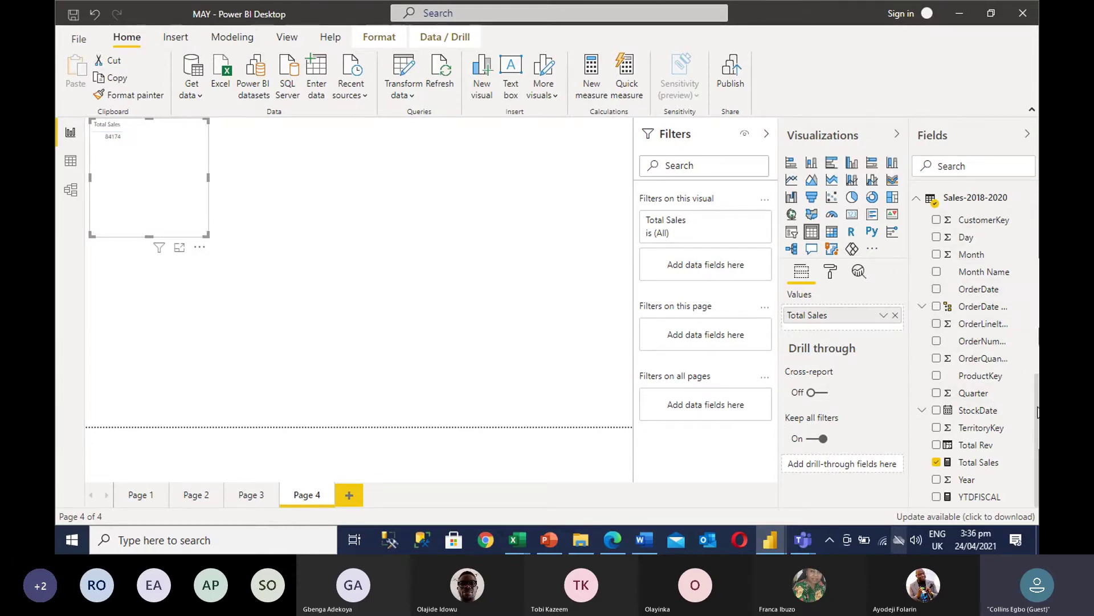
scroll(1032, 387, "up", 4)
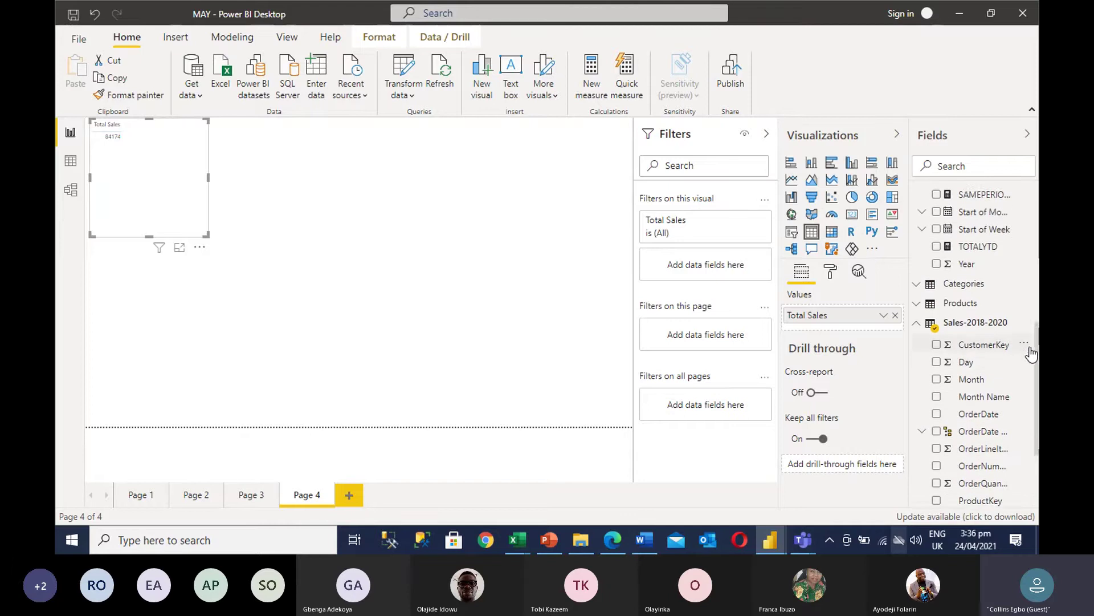
scroll(1026, 317, "up", 1)
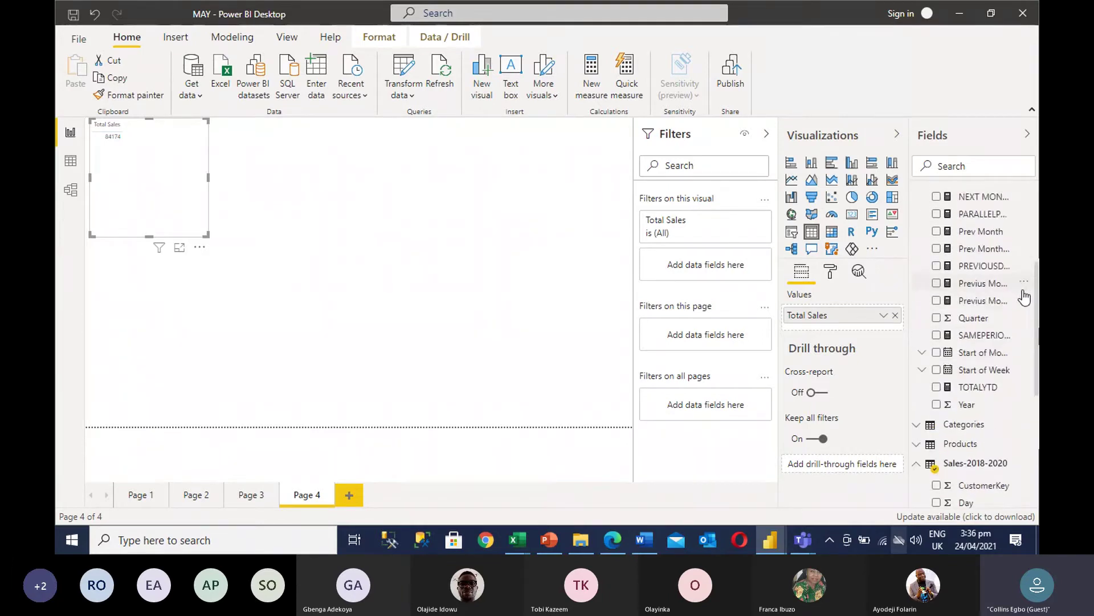
left_click(936, 231)
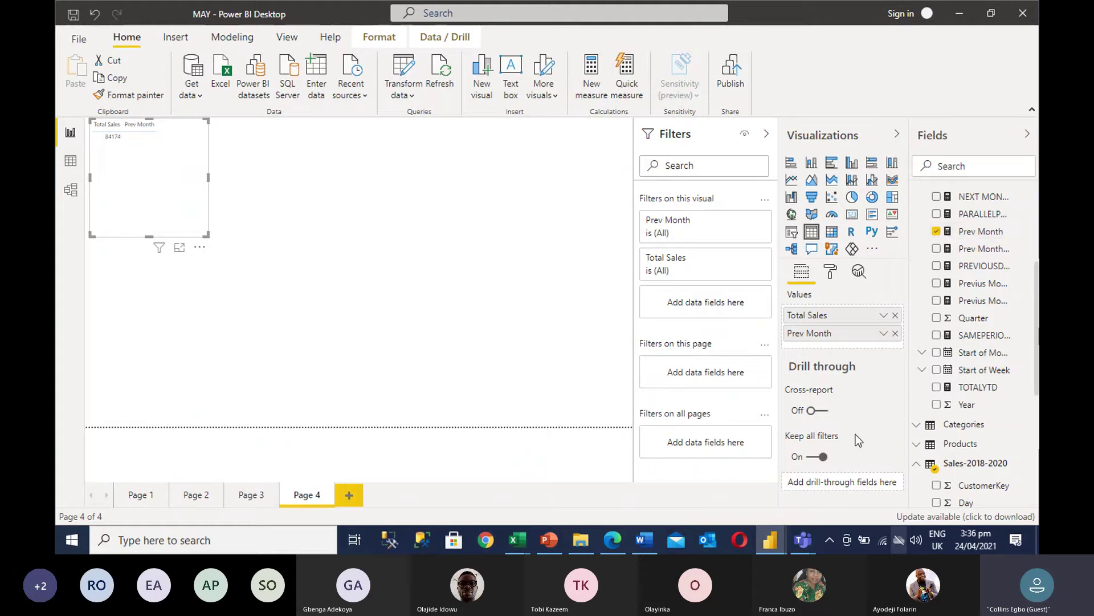
left_click(895, 315)
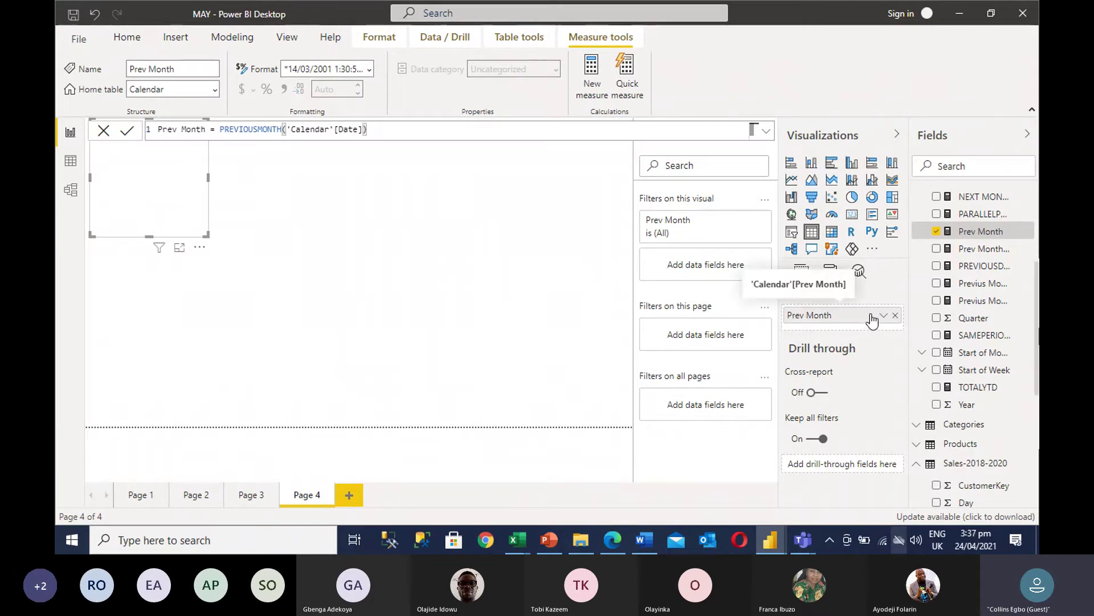
left_click(937, 232)
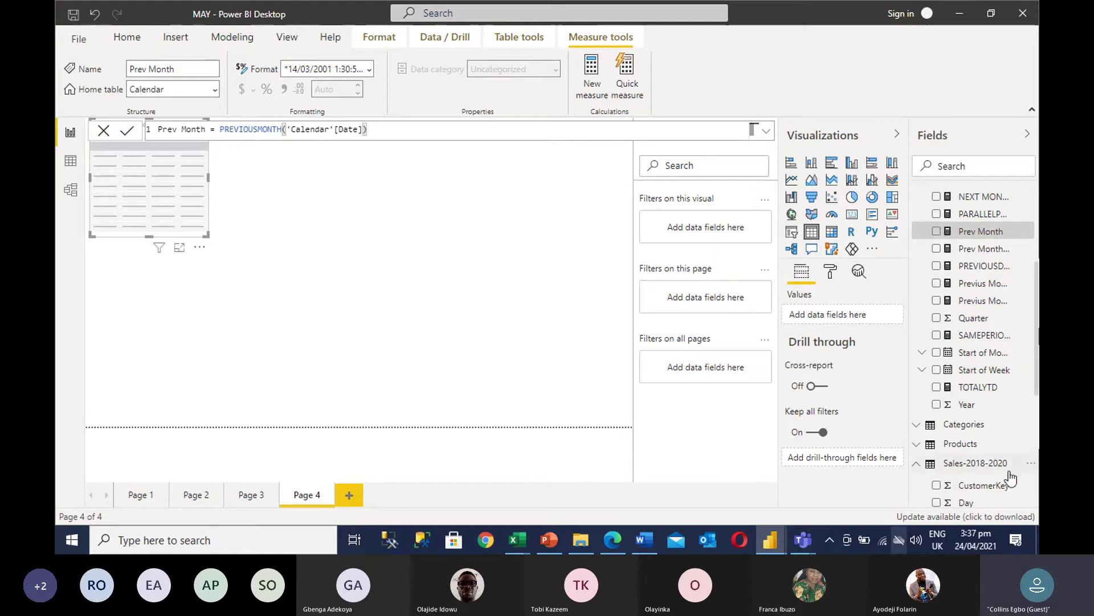
scroll(1011, 478, "down", 5)
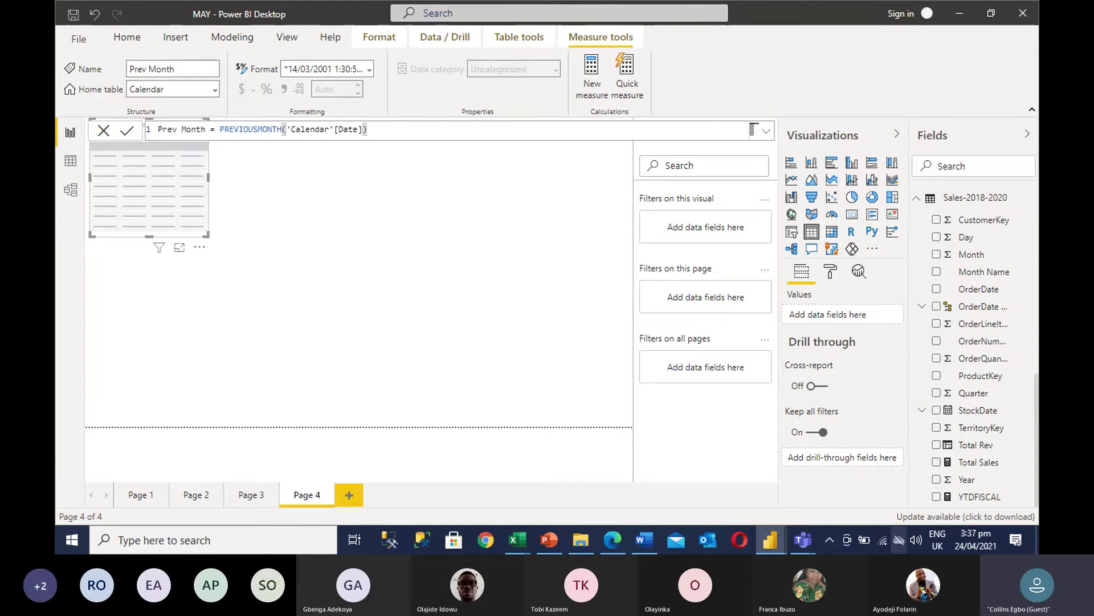
left_click(936, 462)
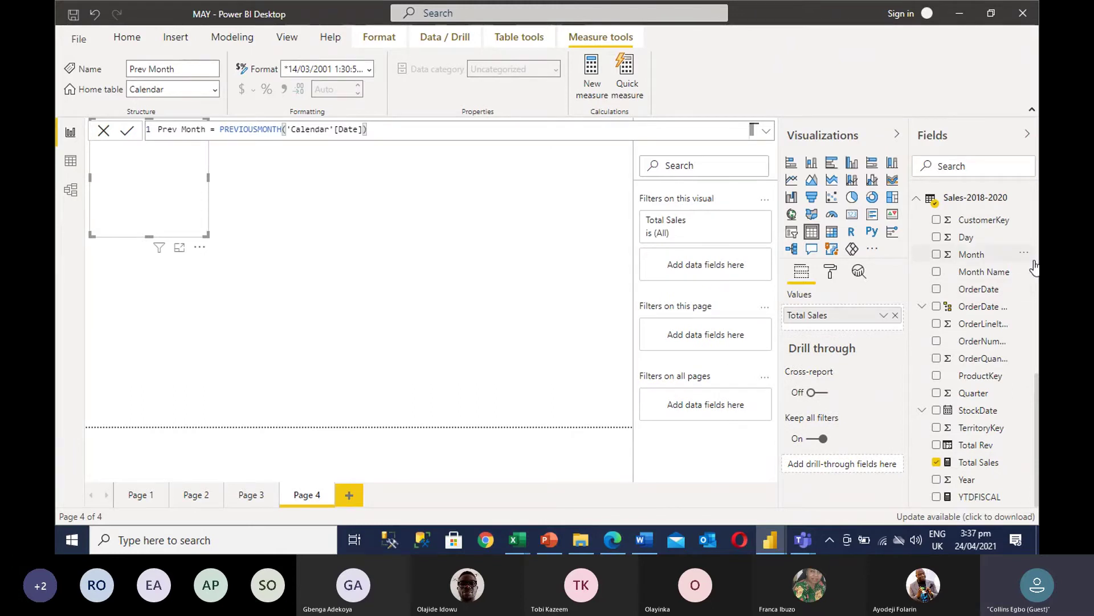
left_click(937, 462)
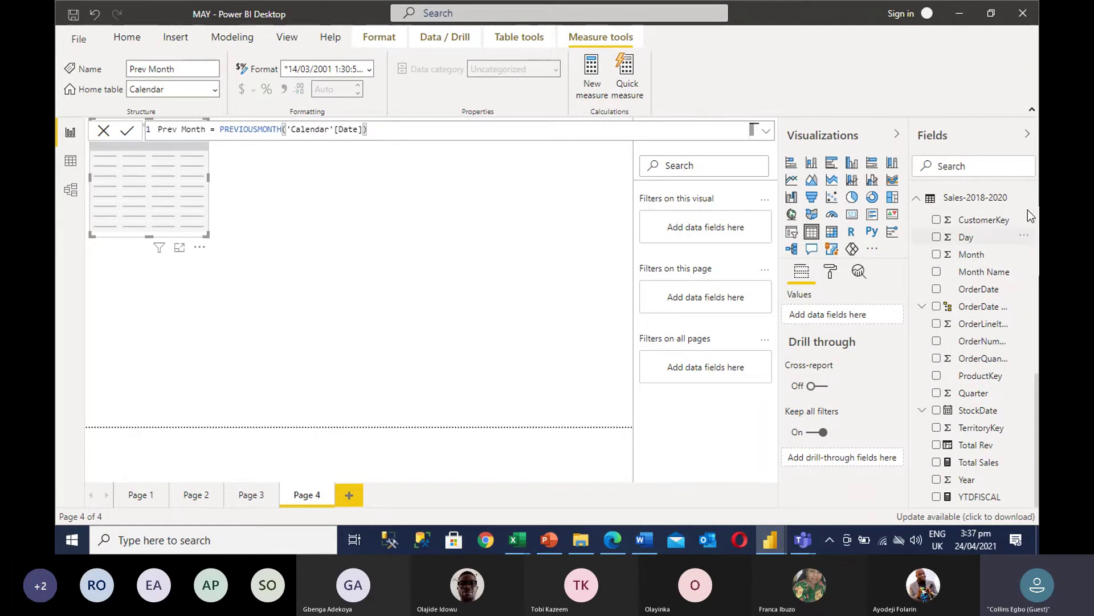
left_click(1015, 237)
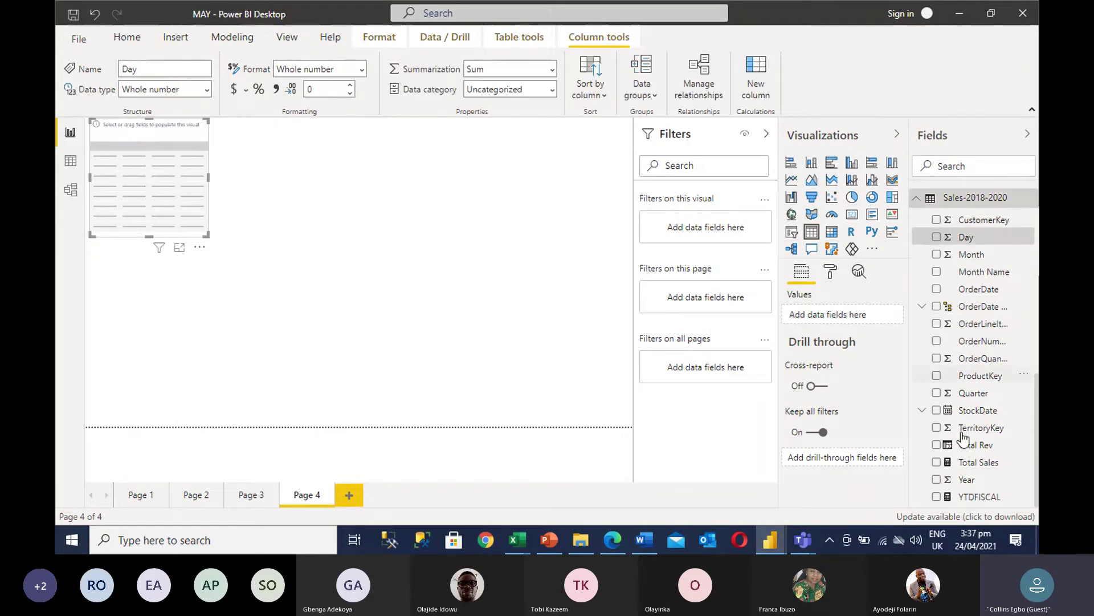
left_click(1027, 255)
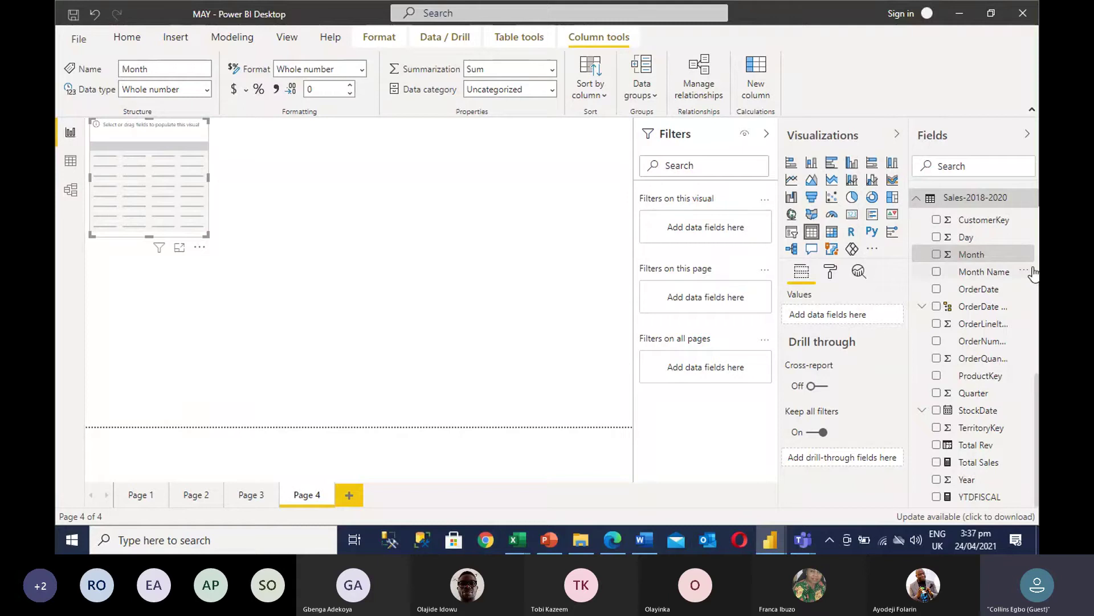
left_click(941, 252)
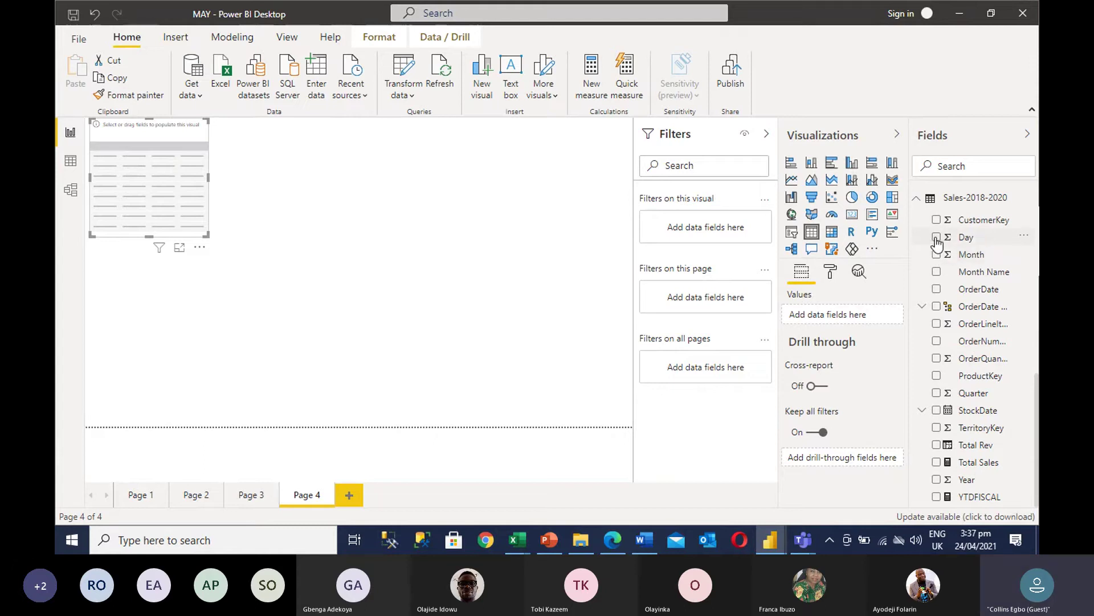
Step: Add the Day field from Sales-2018-2020 and the Date hierarchy from Calendar to the empty table
left_click(936, 238)
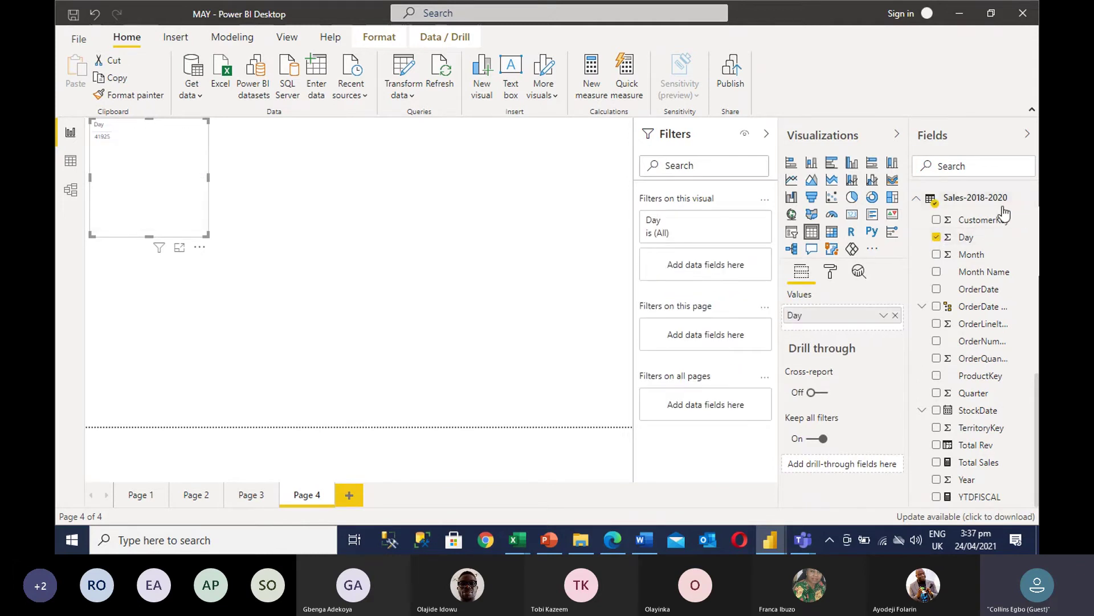
left_click(917, 198)
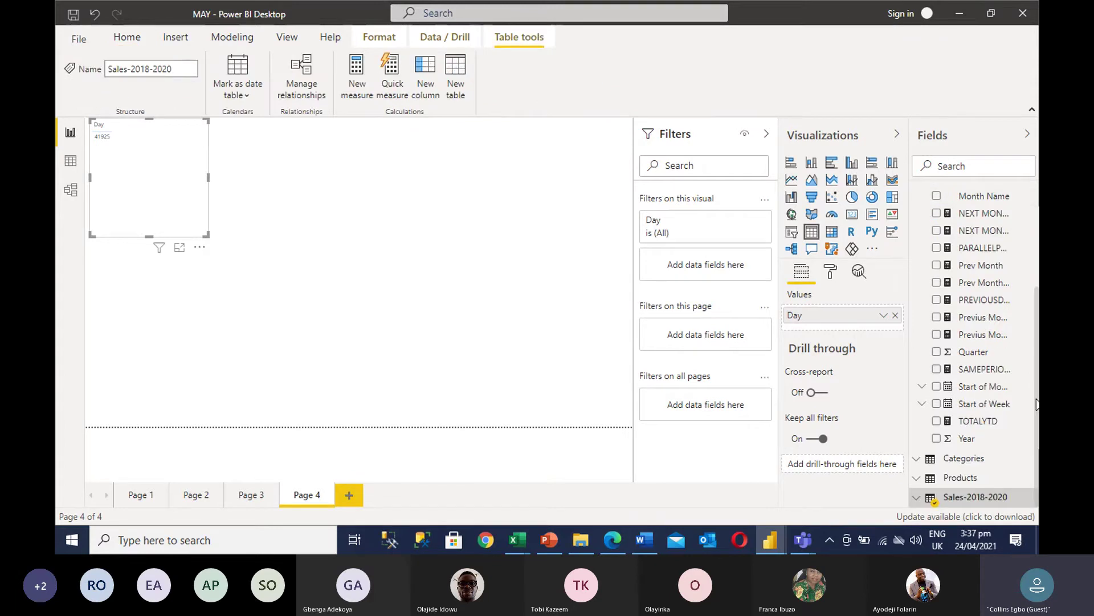
left_click_drag(1035, 388, 1030, 182)
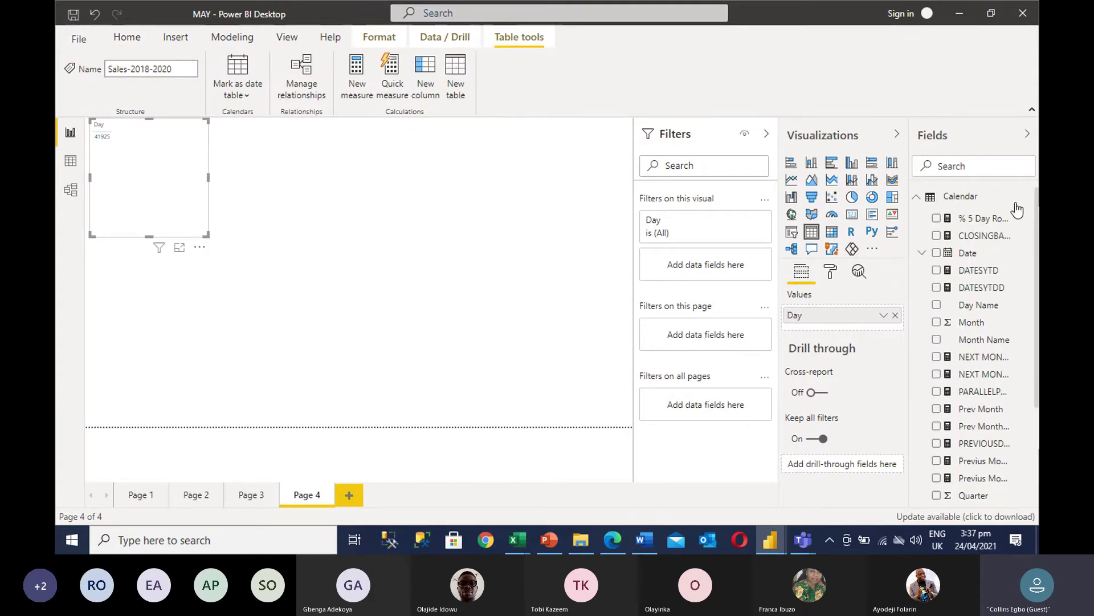
left_click(937, 253)
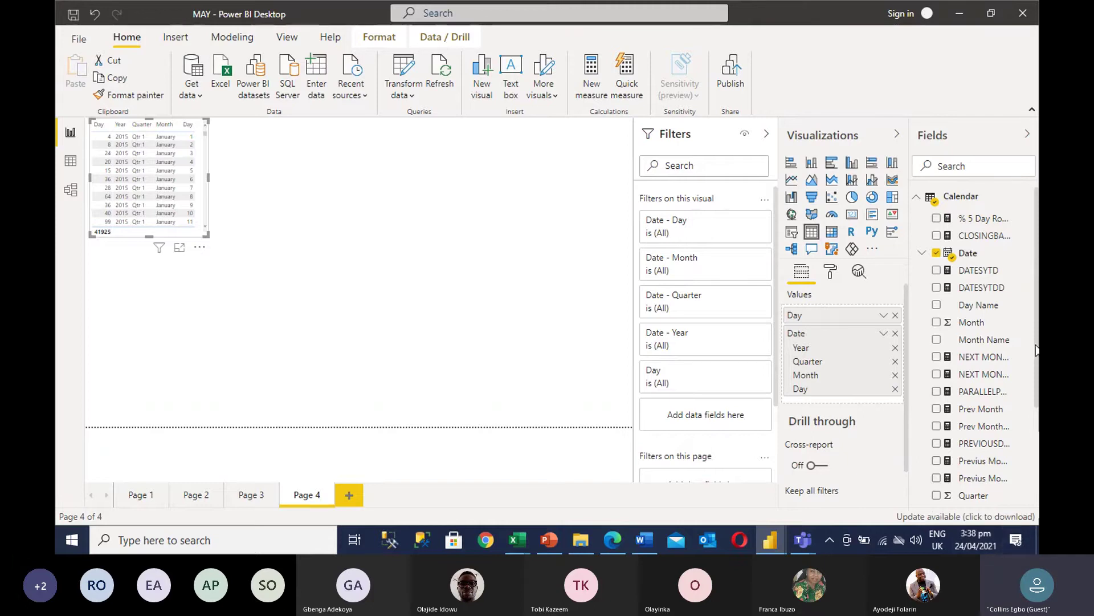
Step: Try the Prev Month measure in the table with Day and the Date hierarchy, then remove it
left_click_drag(1037, 356, 1037, 406)
scroll(1020, 391, "up", 2)
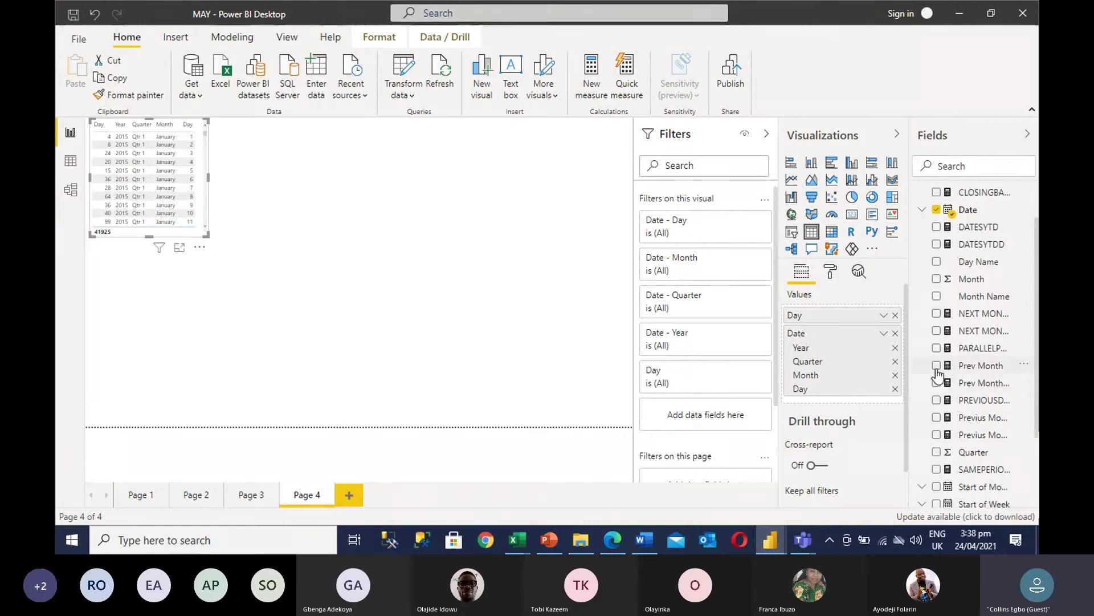
left_click(938, 368)
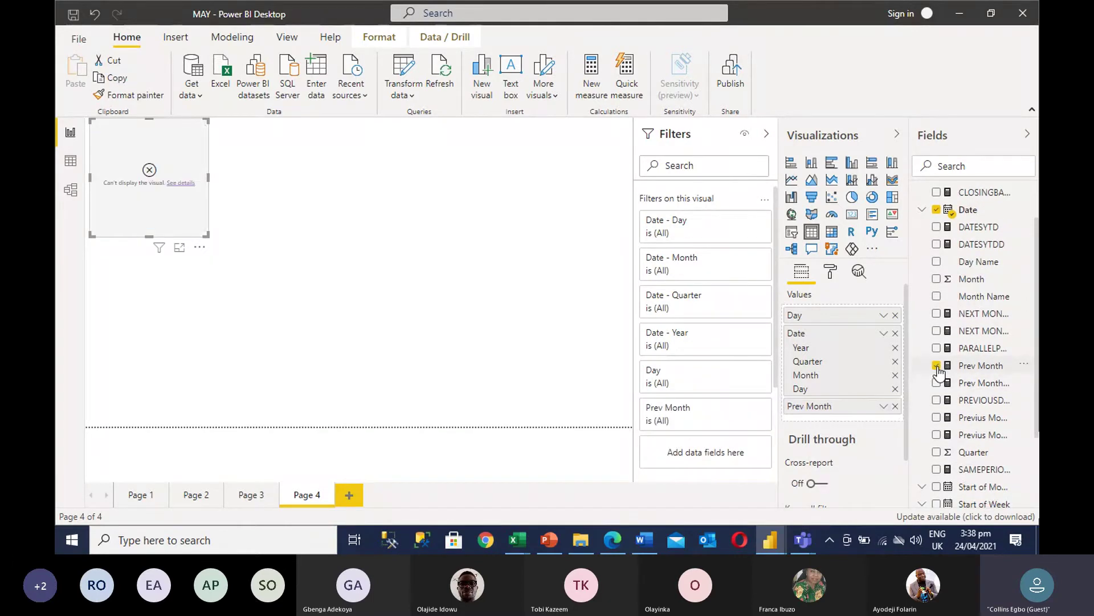
left_click(938, 367)
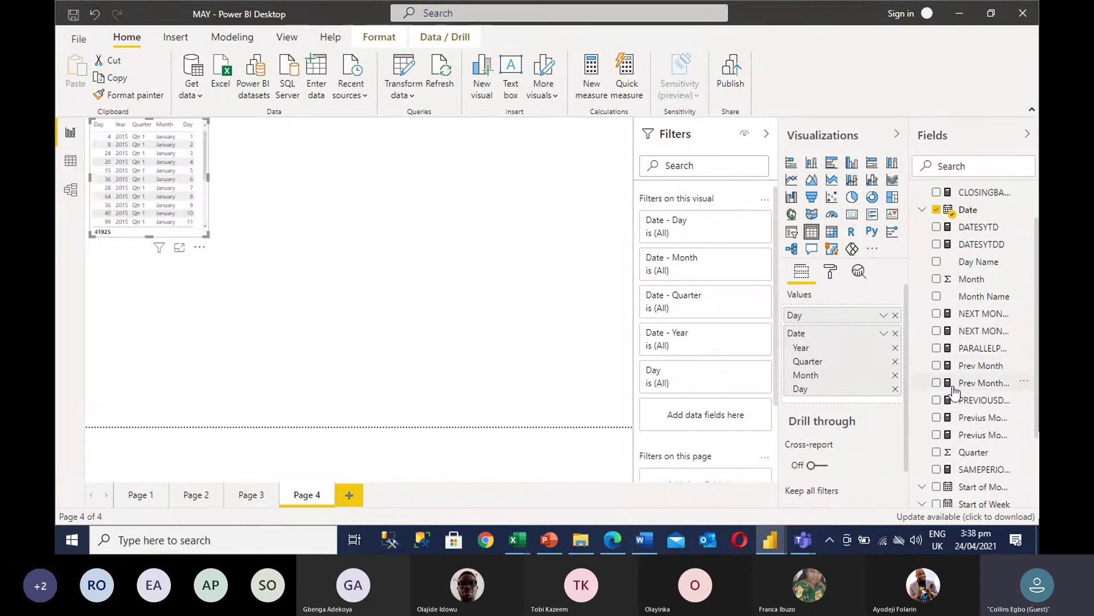
Step: Try the Prev Month Revenue measure in the table with the Date hierarchy's Day and Quarter levels removed, then remove the measure
left_click(936, 383)
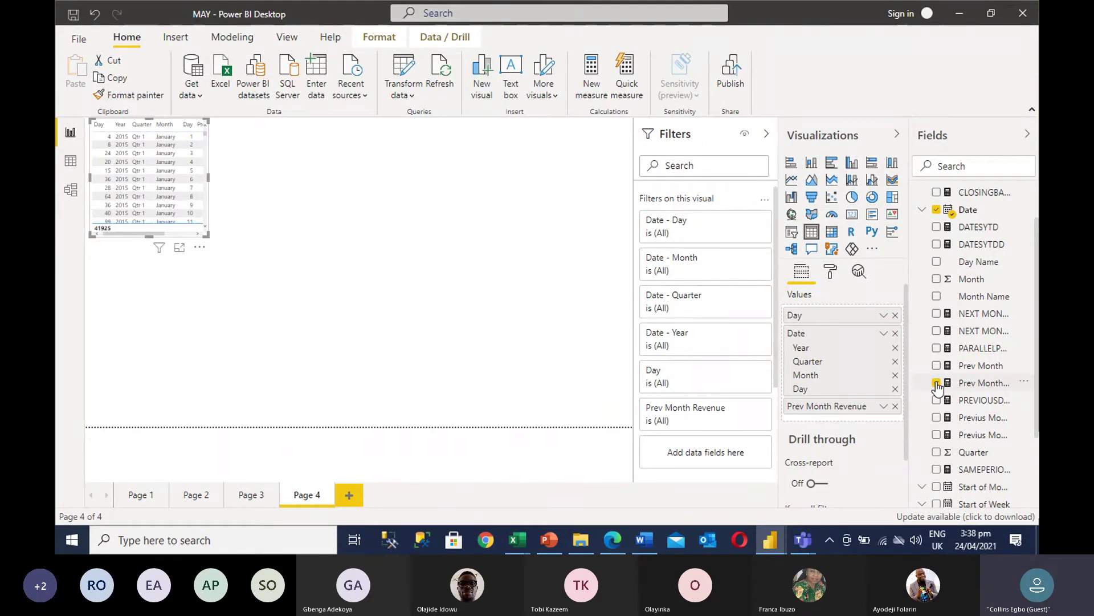
left_click(939, 383)
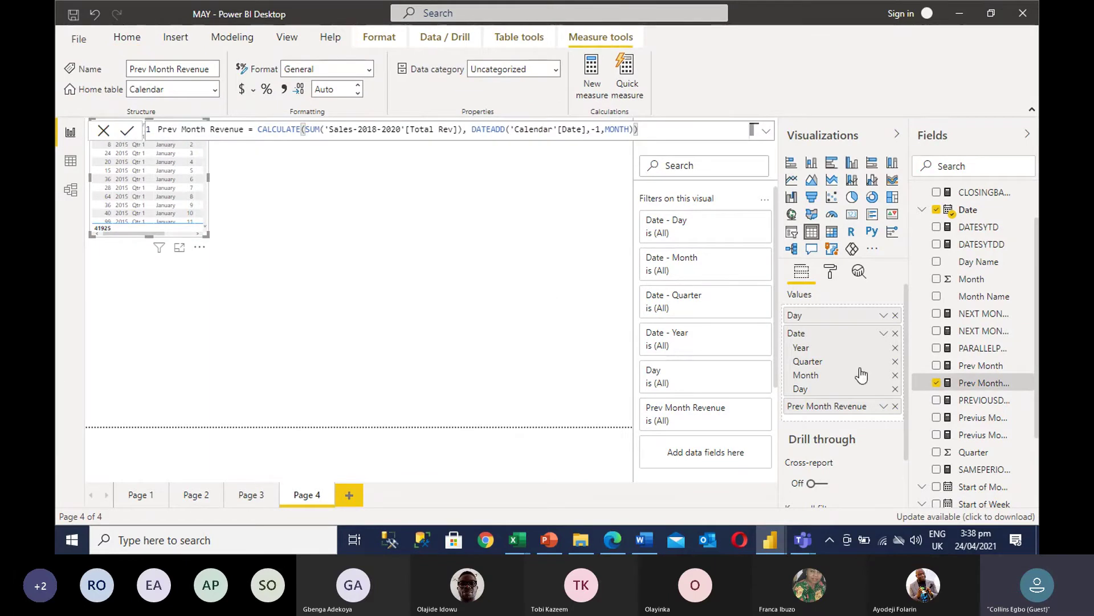
left_click(895, 389)
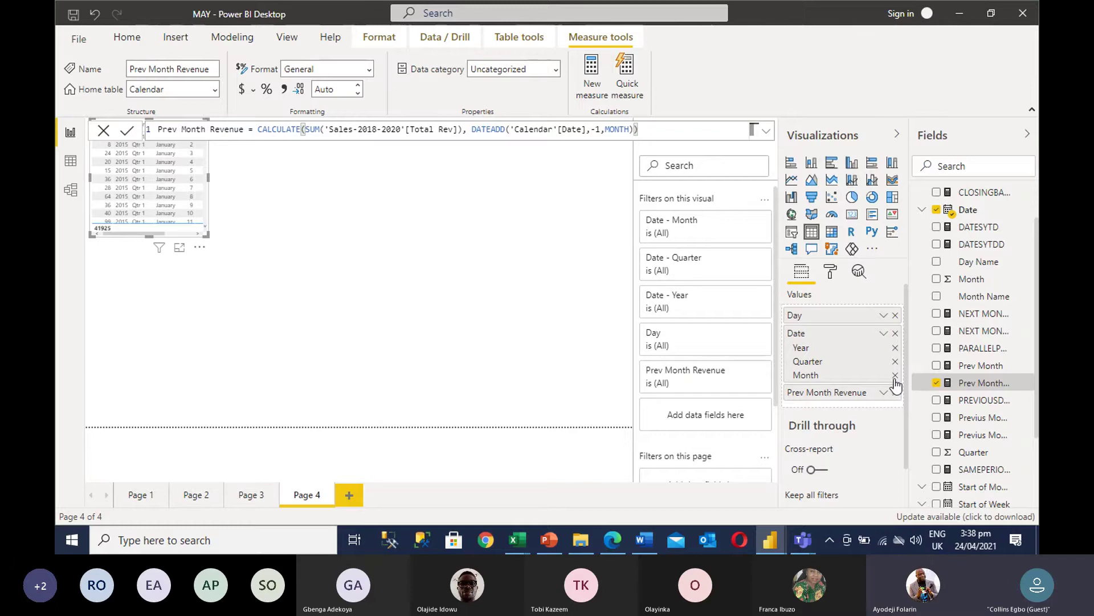
left_click(895, 362)
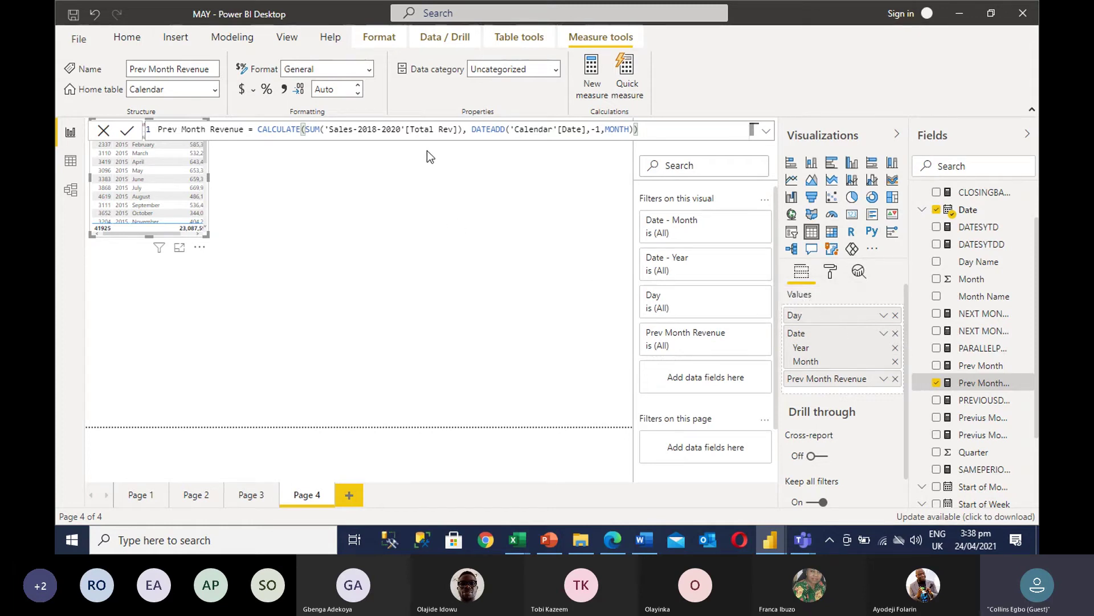
left_click(468, 129)
left_click(938, 385)
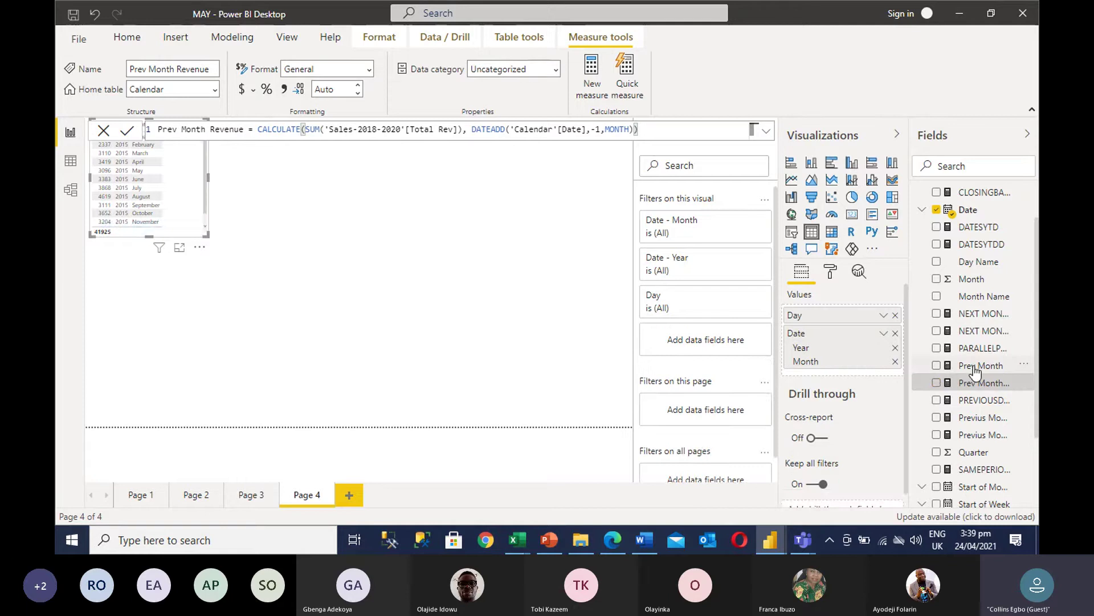
Step: Open the Prev Month measure's formula, add the measure to the table, and remove the Day and Date fields
left_click(973, 366)
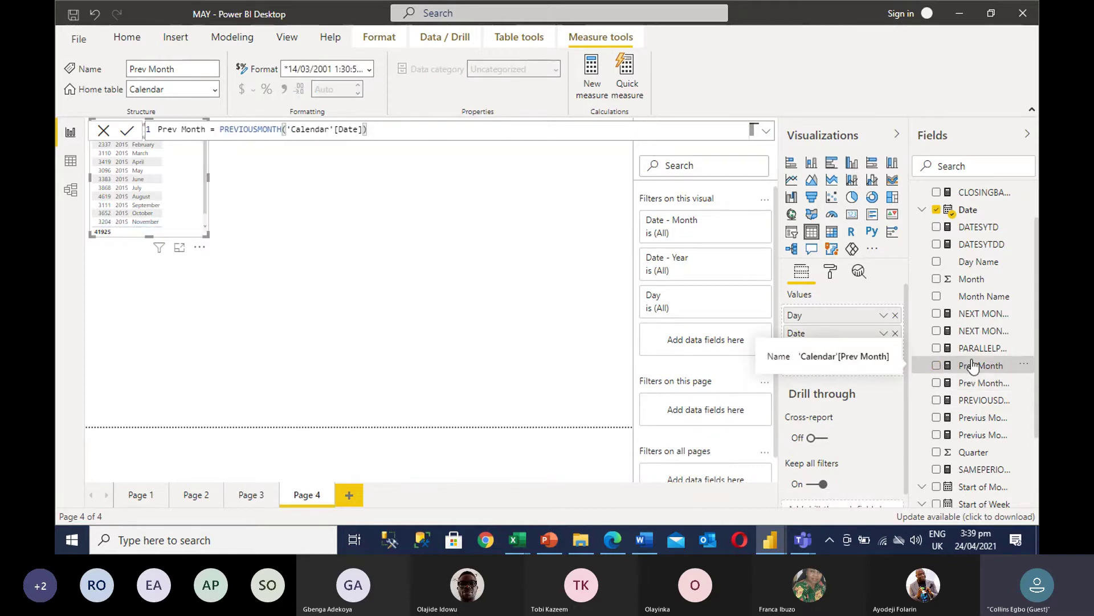
left_click(937, 366)
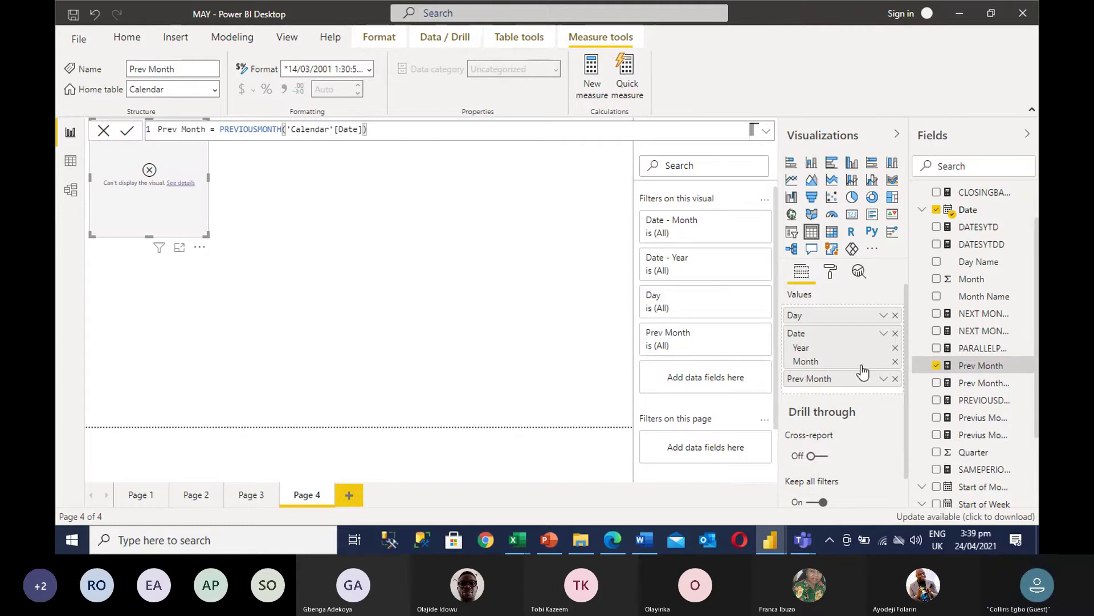
left_click(895, 315)
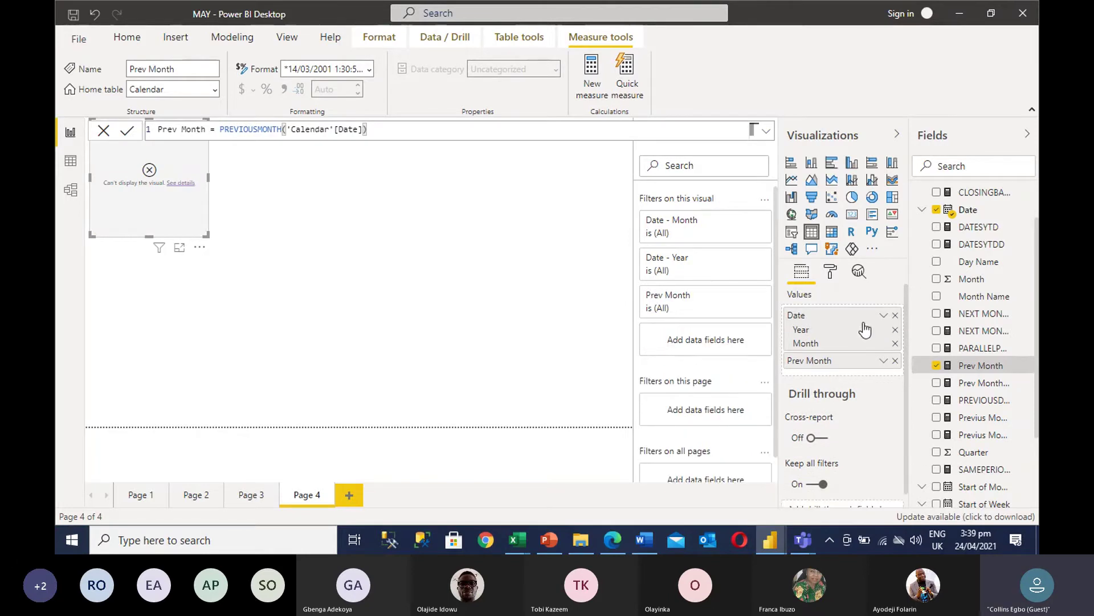
left_click(895, 316)
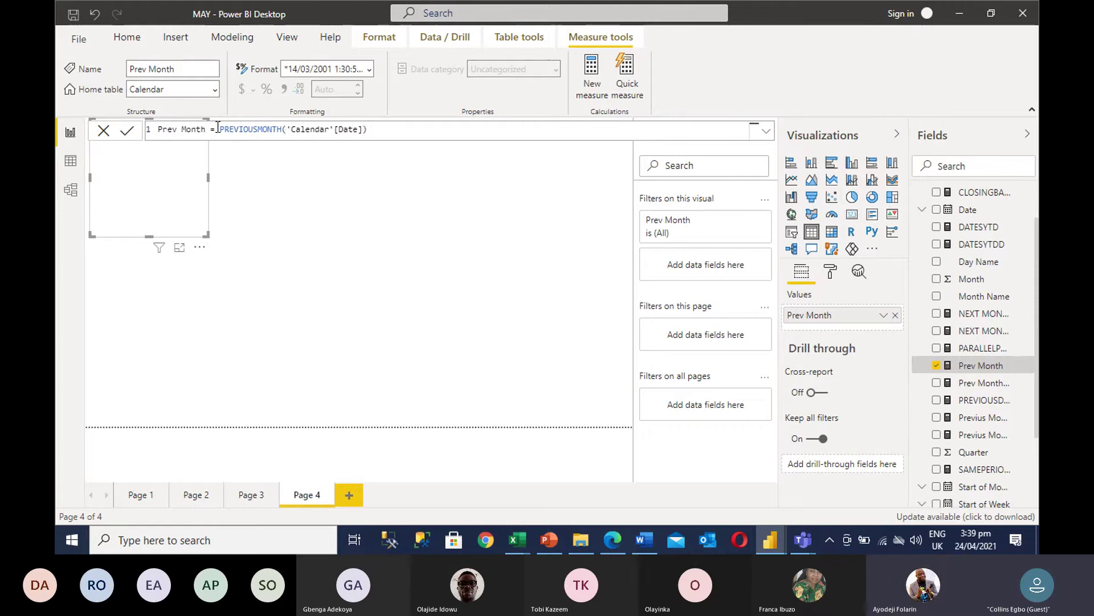
Step: Insert CALCULATE(SUM( before PREVIOUSMONTH in the Prev Month measure's formula
type("CALCULA")
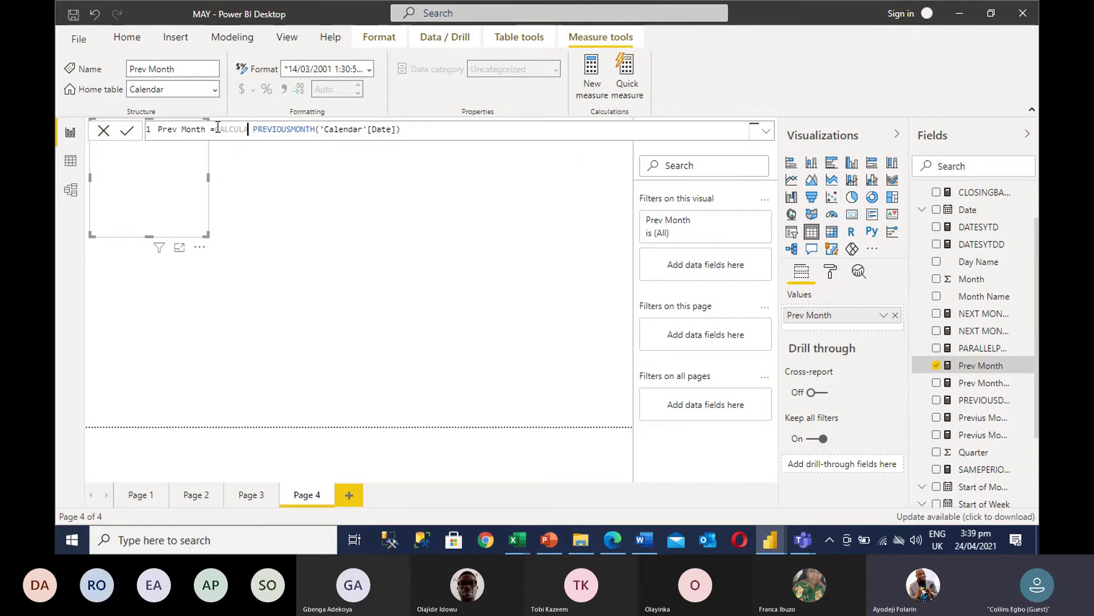
type("TE")
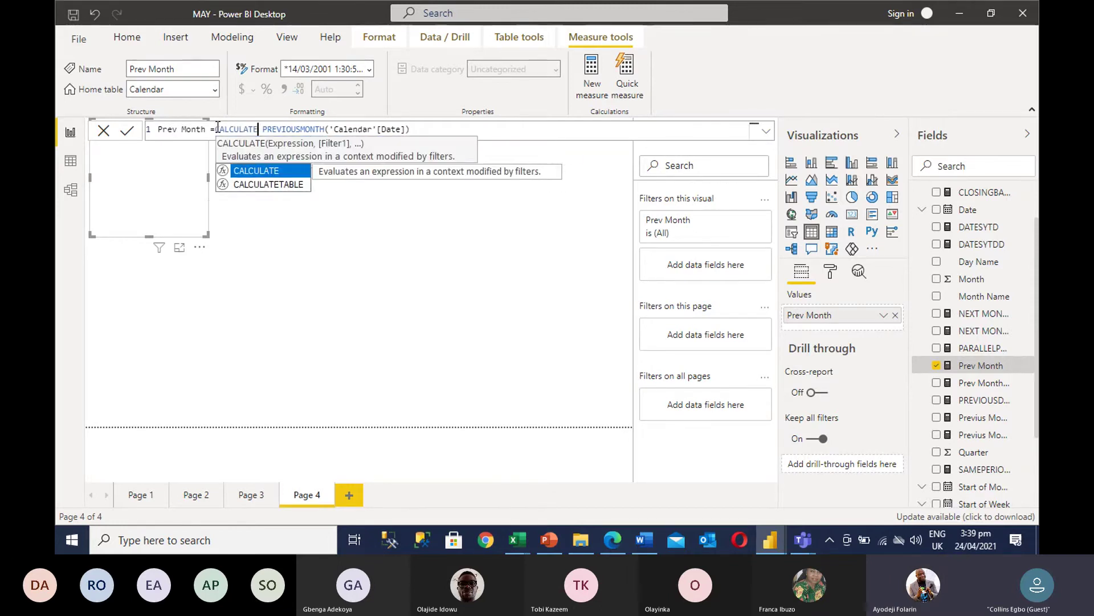
type("(")
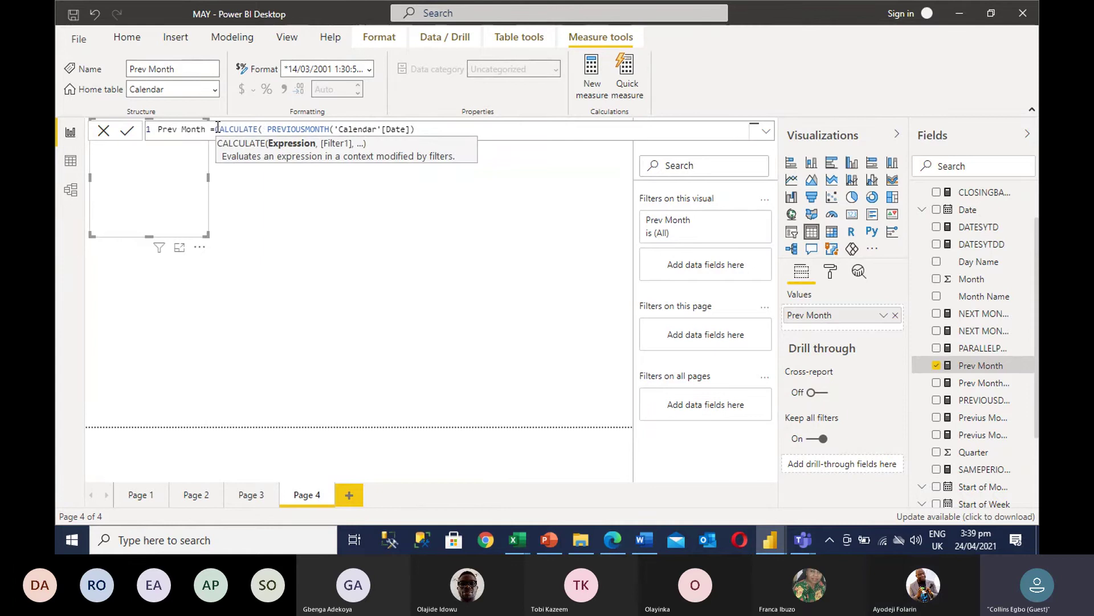
type("SUM")
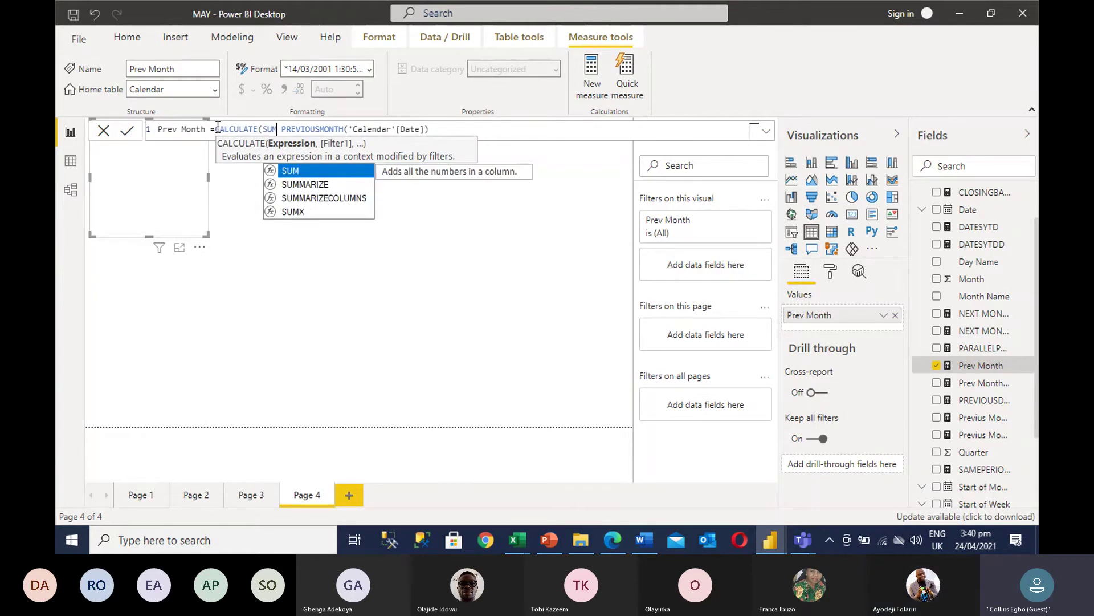
type("(")
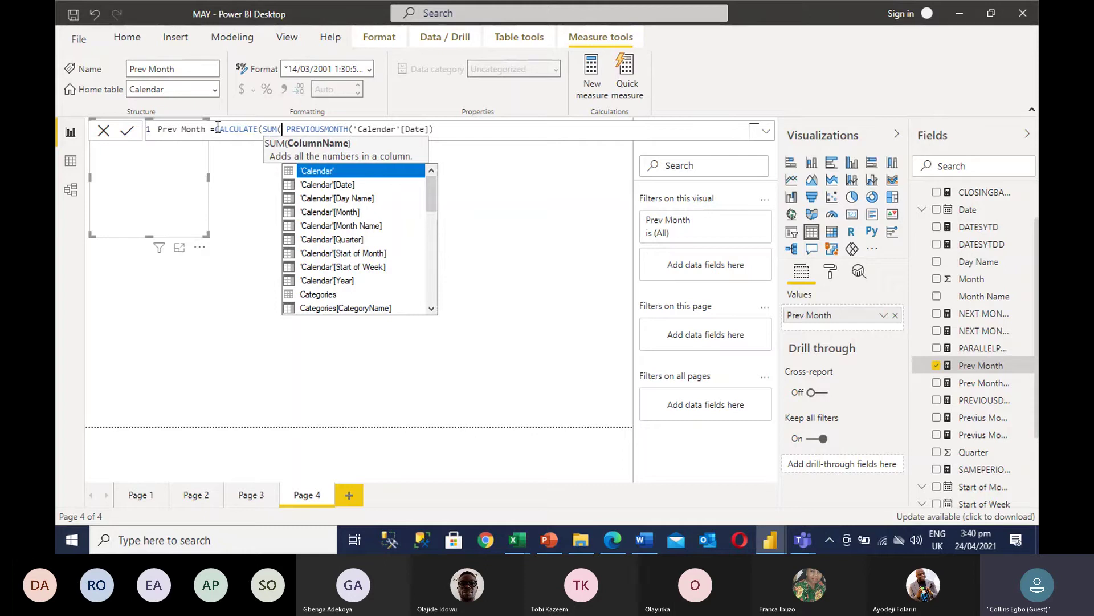
Step: Use 'Sales-2018-2020'[Total Rev] as the column of the SUM function and close its parenthesis
type("T")
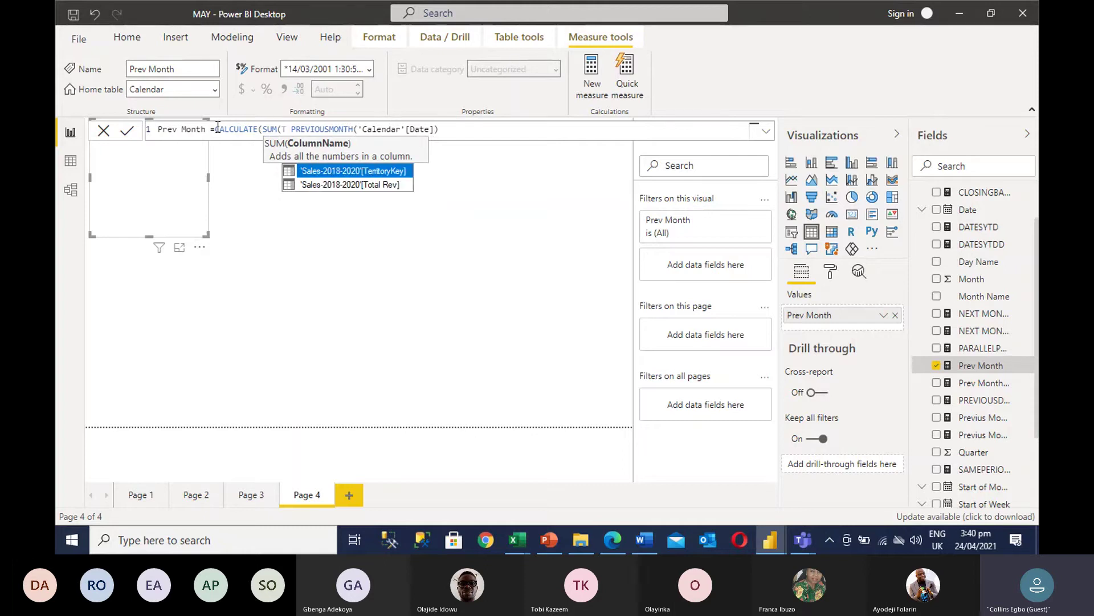
key("BackSpace")
type("SAL")
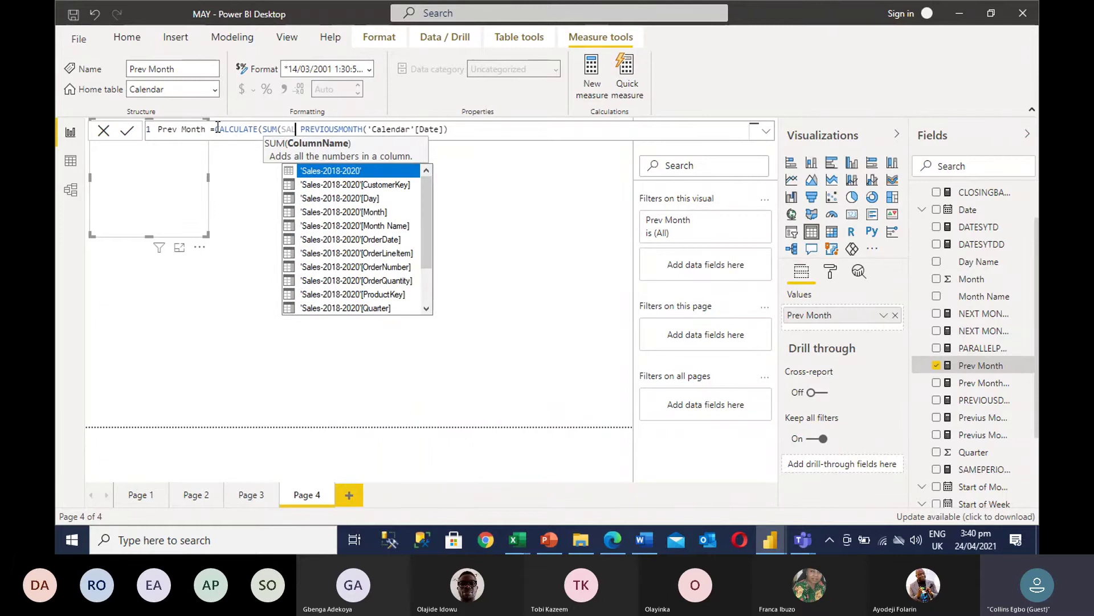
type("E")
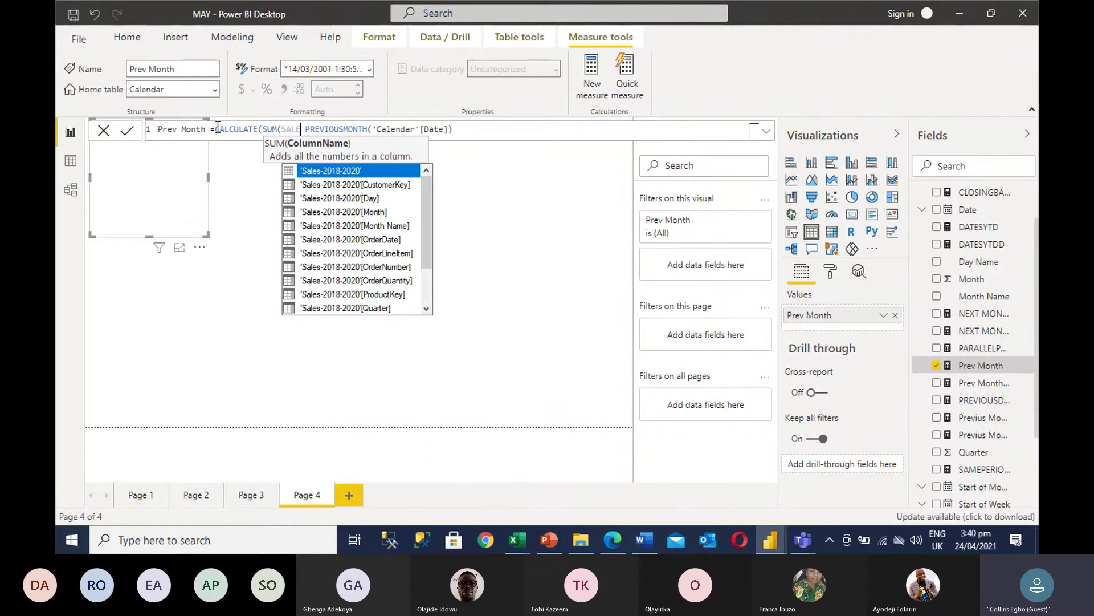
key("Down")
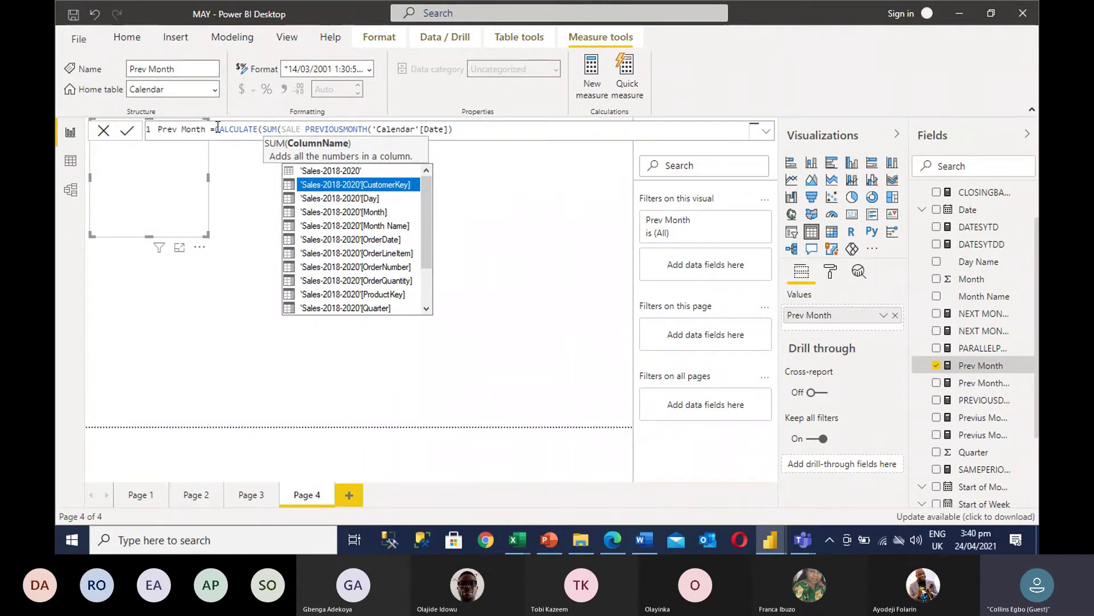
key("Down")
key("Down")
key("Down")
key("Down")
key("Down")
key("Down")
key("Down")
key("Down")
key("Down")
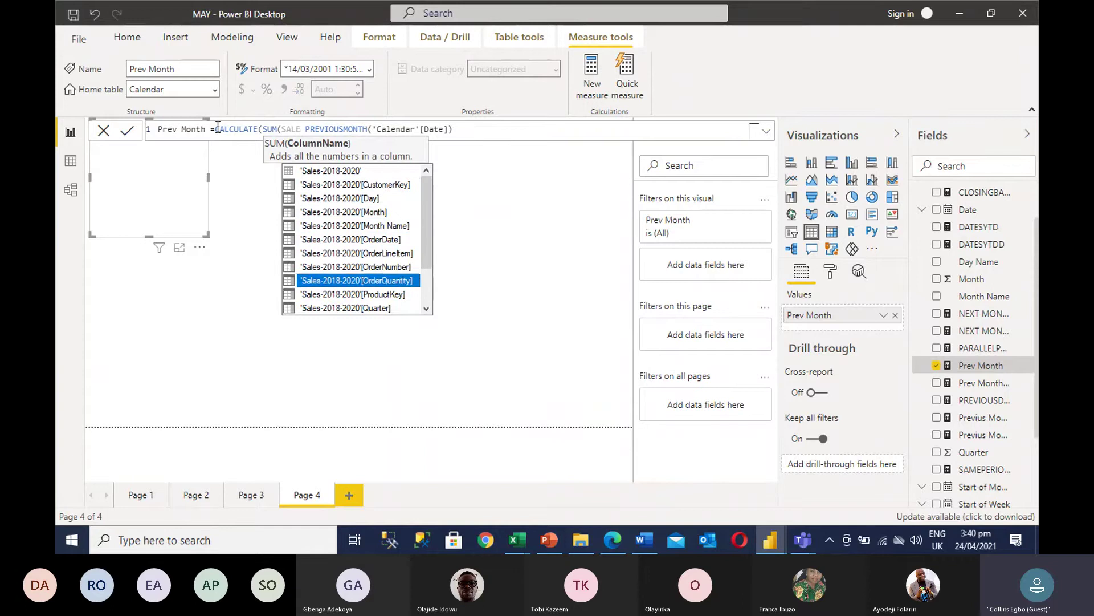
key("Down")
key("Down")
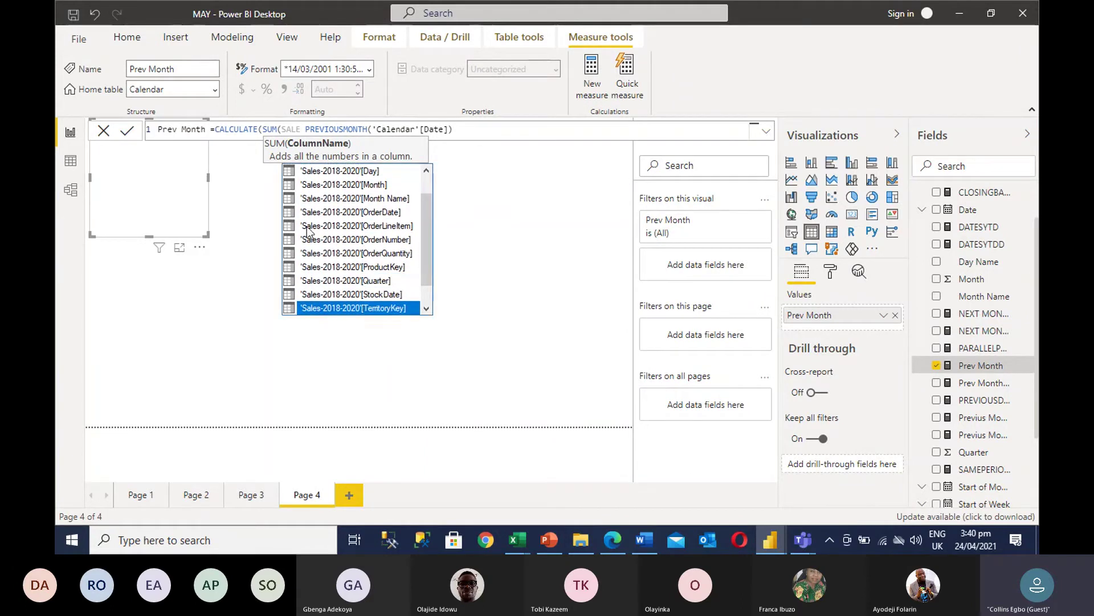
left_click(425, 308)
left_click(425, 308)
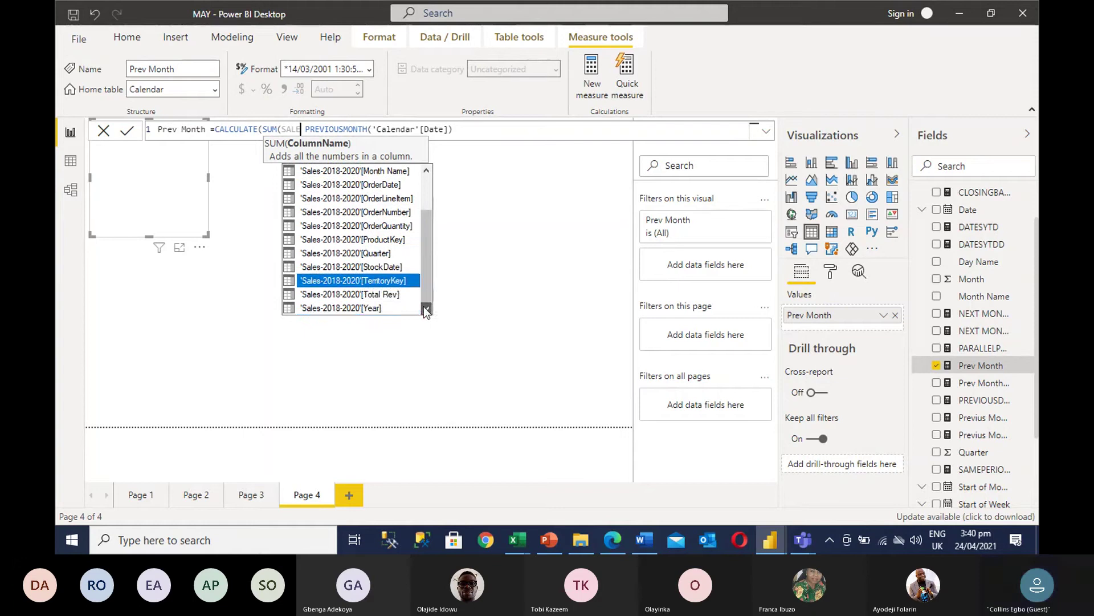
left_click(374, 295)
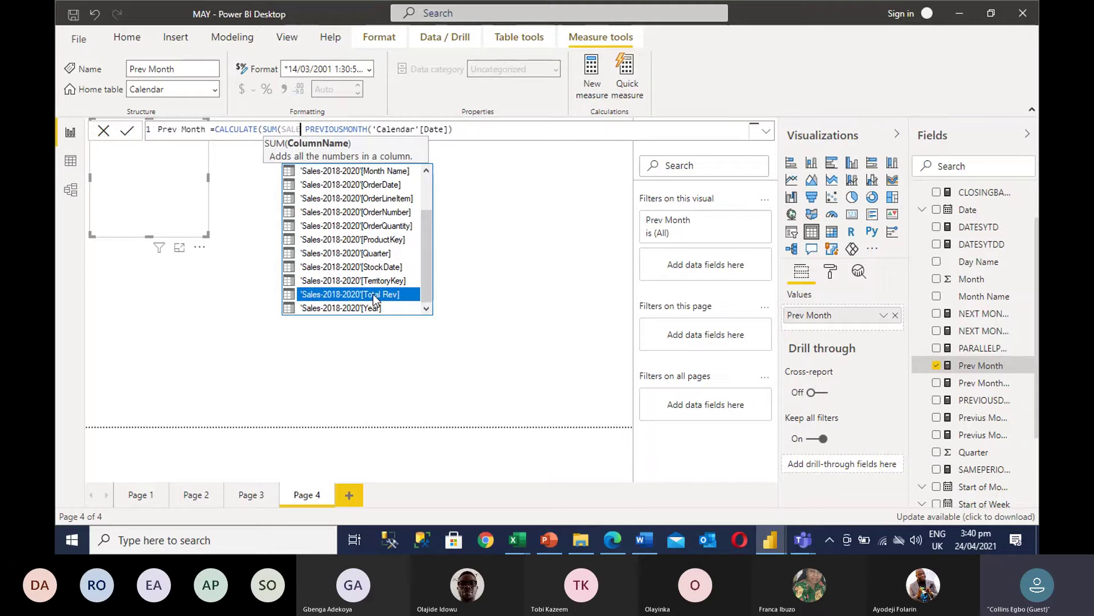
left_click(426, 171)
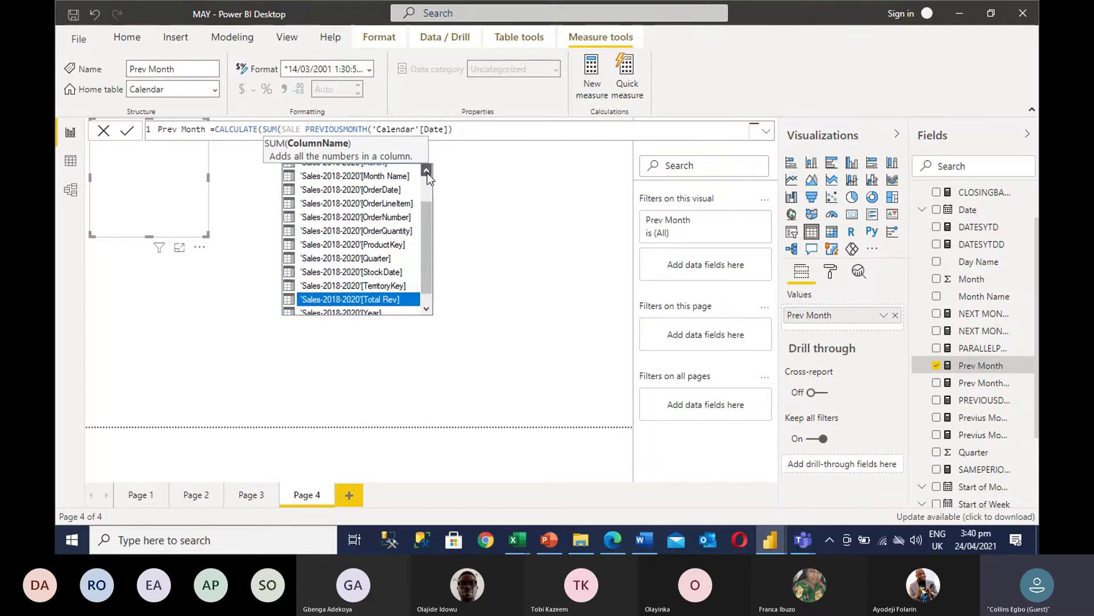
left_click(426, 171)
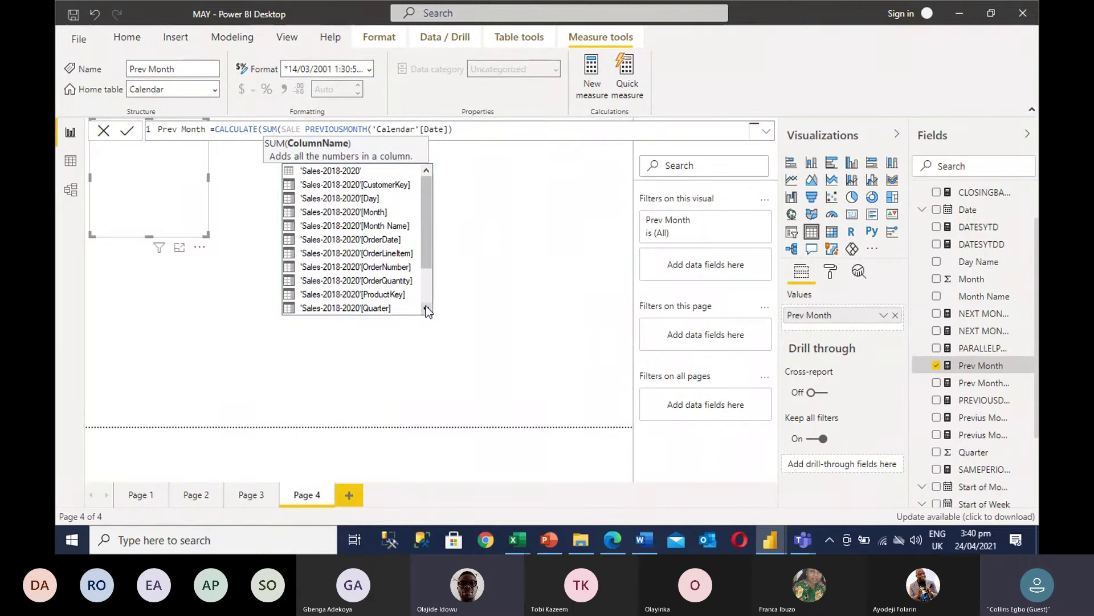
key("Up")
key("Up")
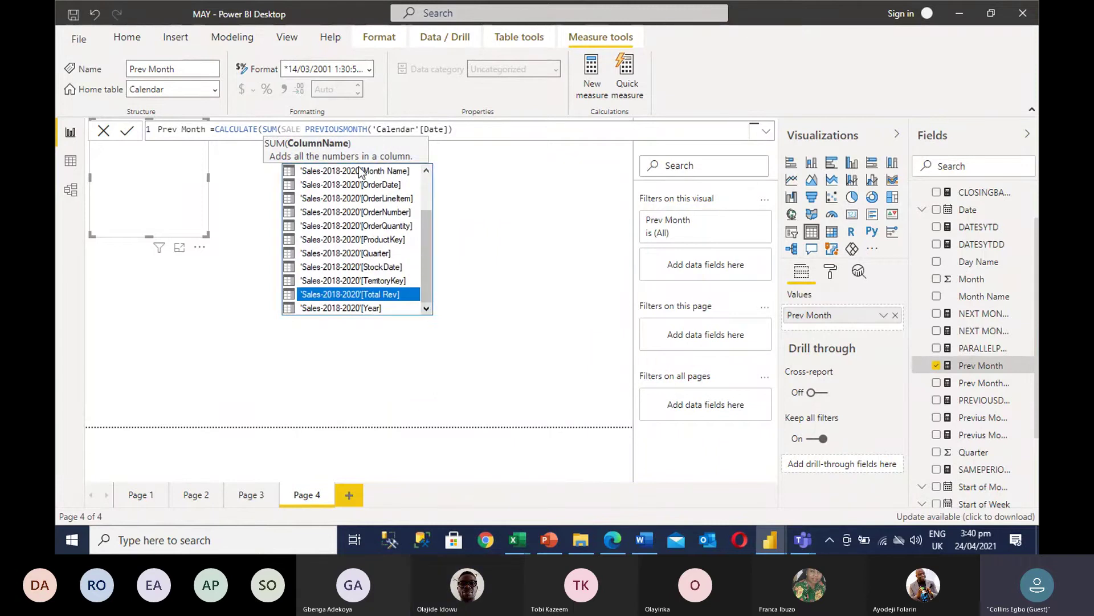
left_click(337, 295)
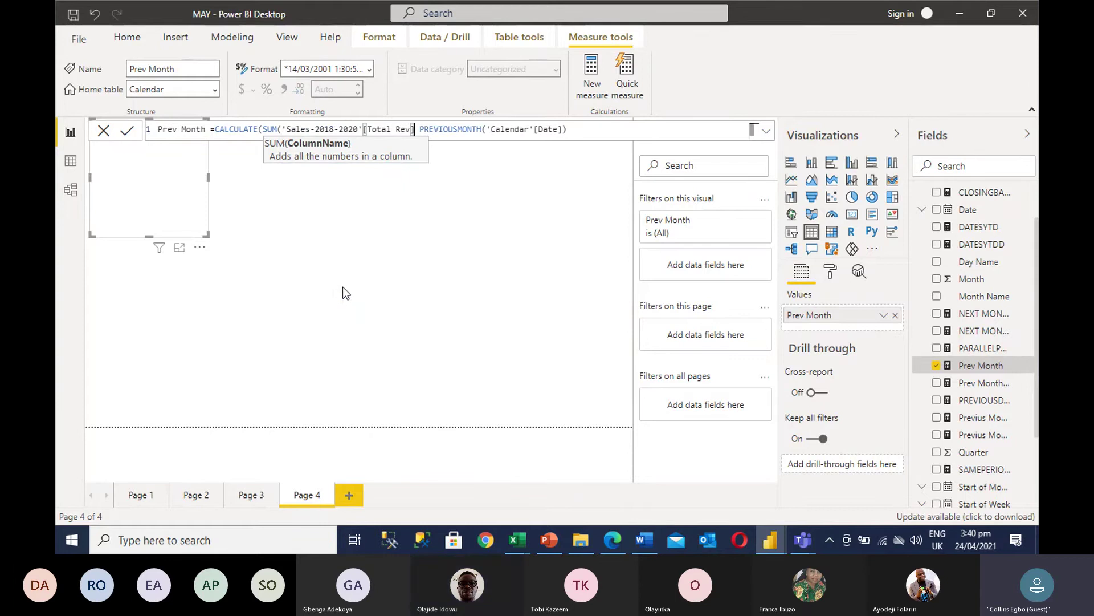
type(")")
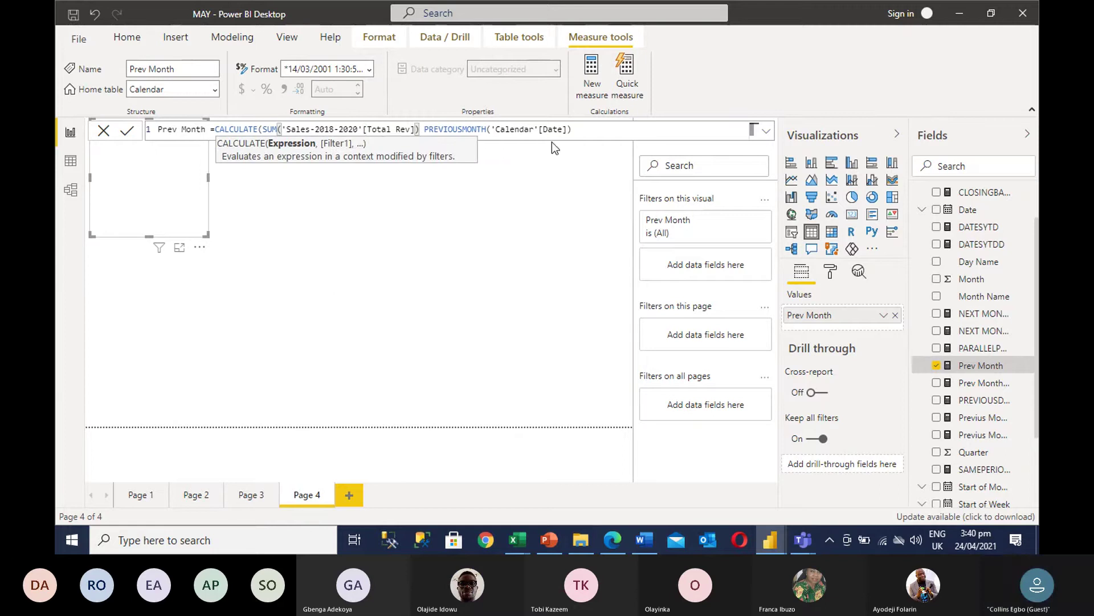
Step: Separate the SUM and PREVIOUSMONTH arguments with a comma and close the CALCULATE function at the formula's end
left_click(575, 129)
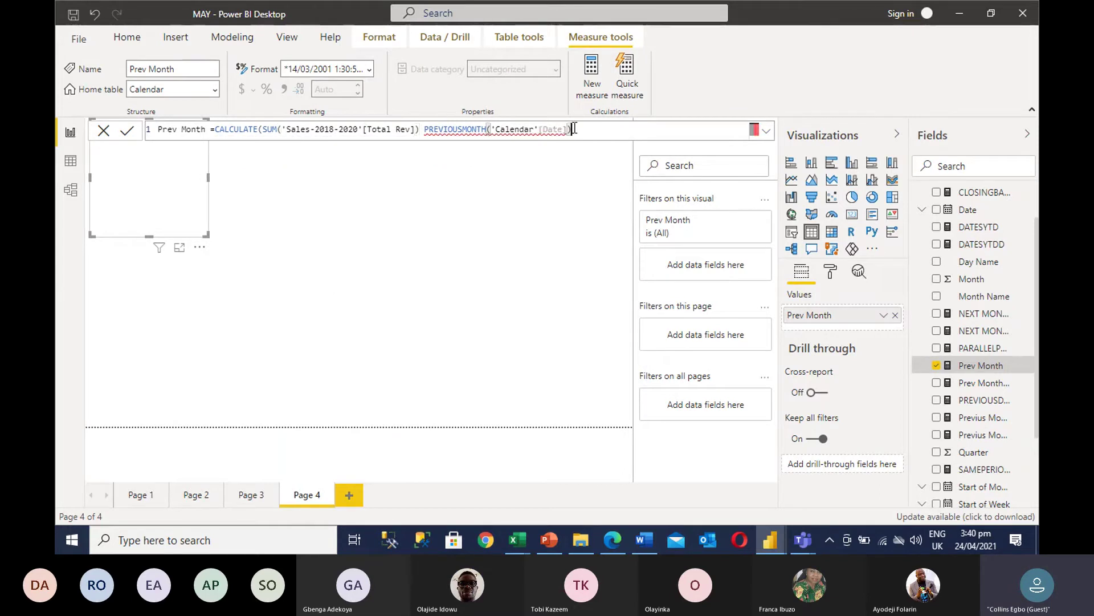
left_click(425, 126)
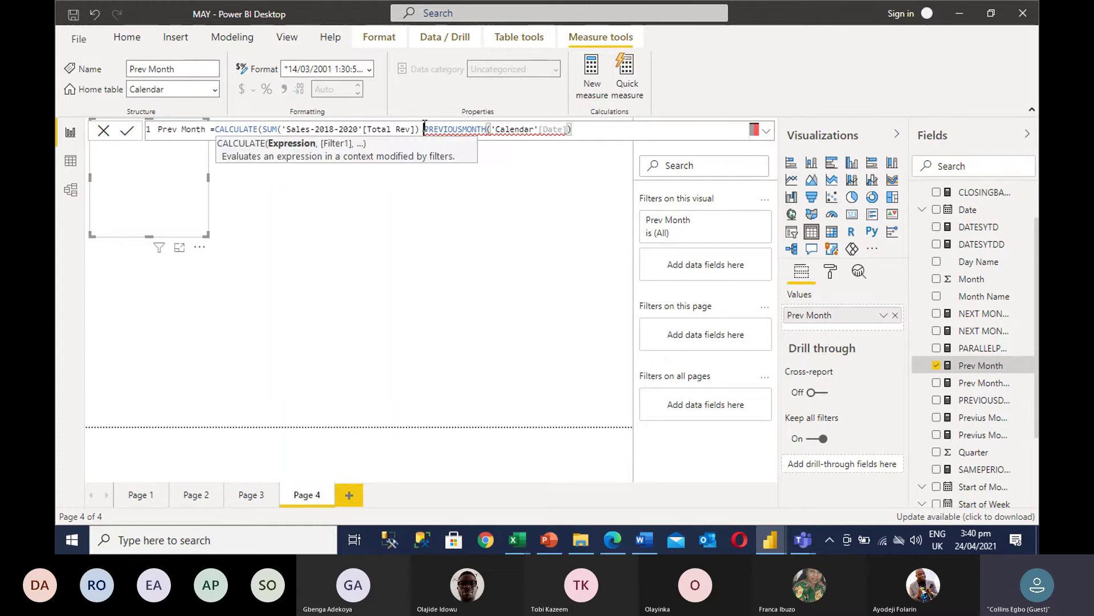
key("BackSpace")
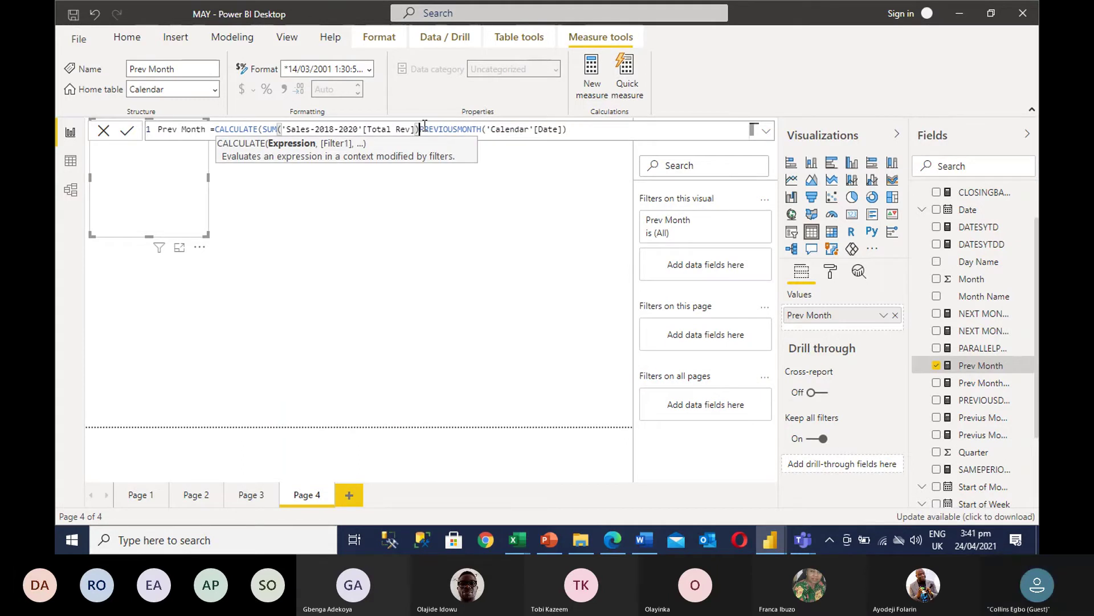
type(",")
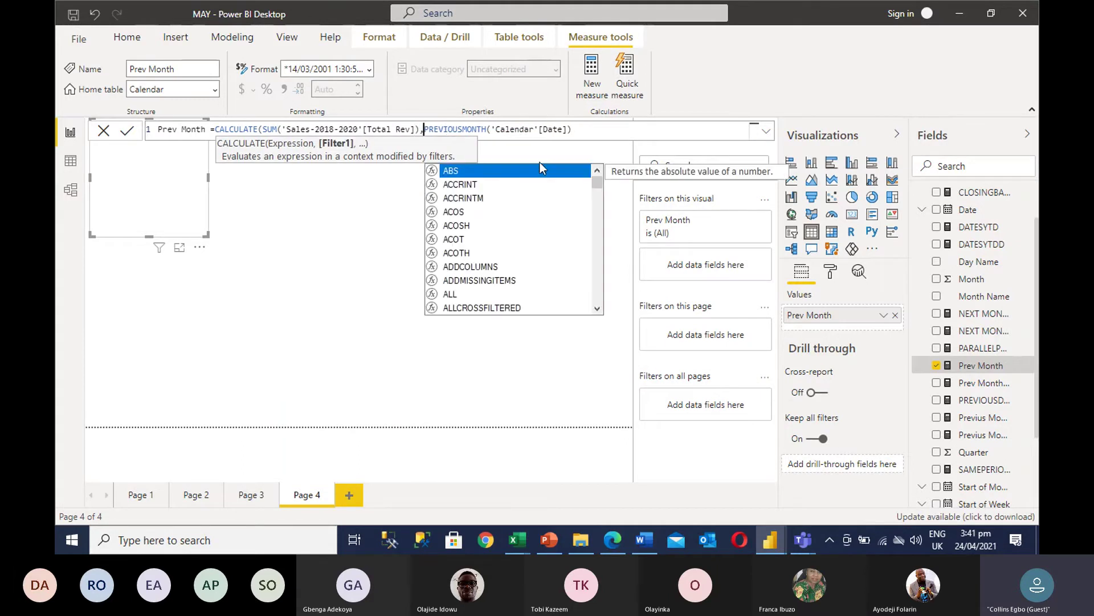
left_click(576, 134)
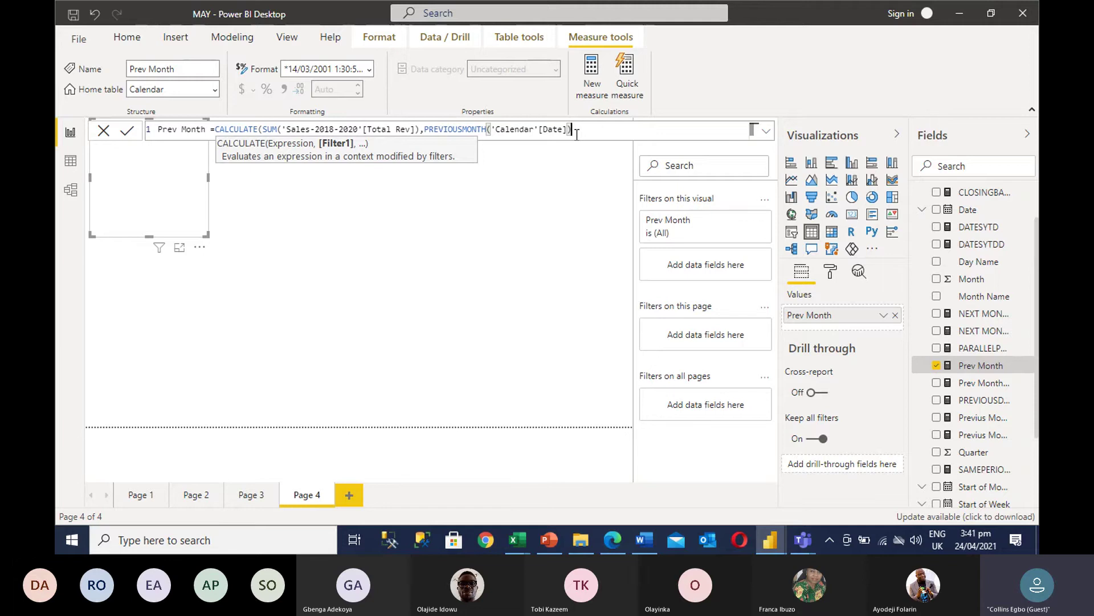
type(")")
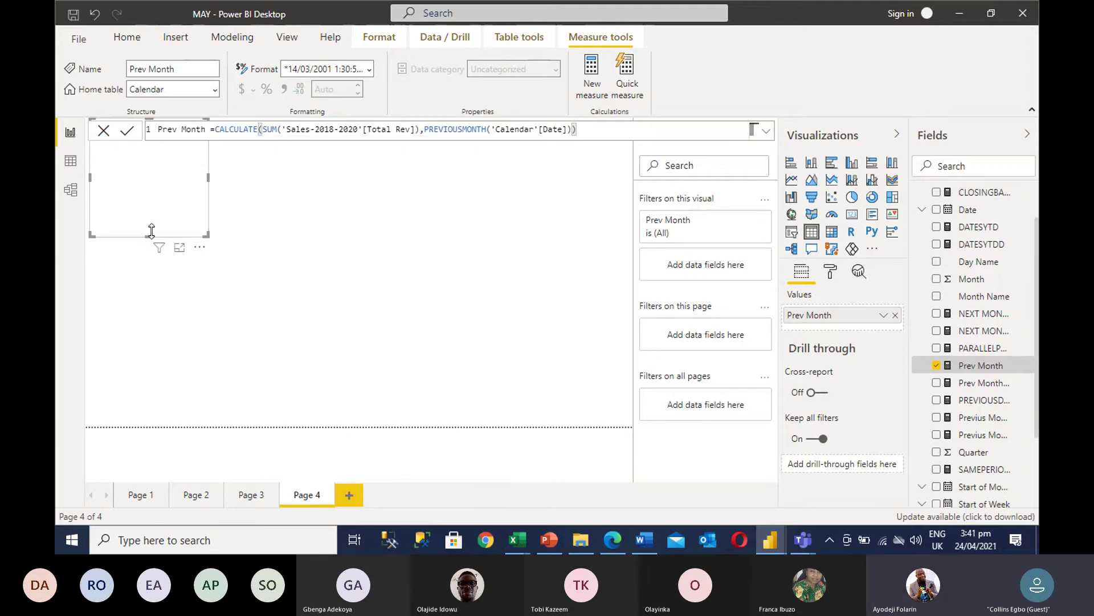
Step: Rename the Prev Month measure to Prev MonthBBBB in its formula and commit the CALCULATE definition
left_click(205, 129)
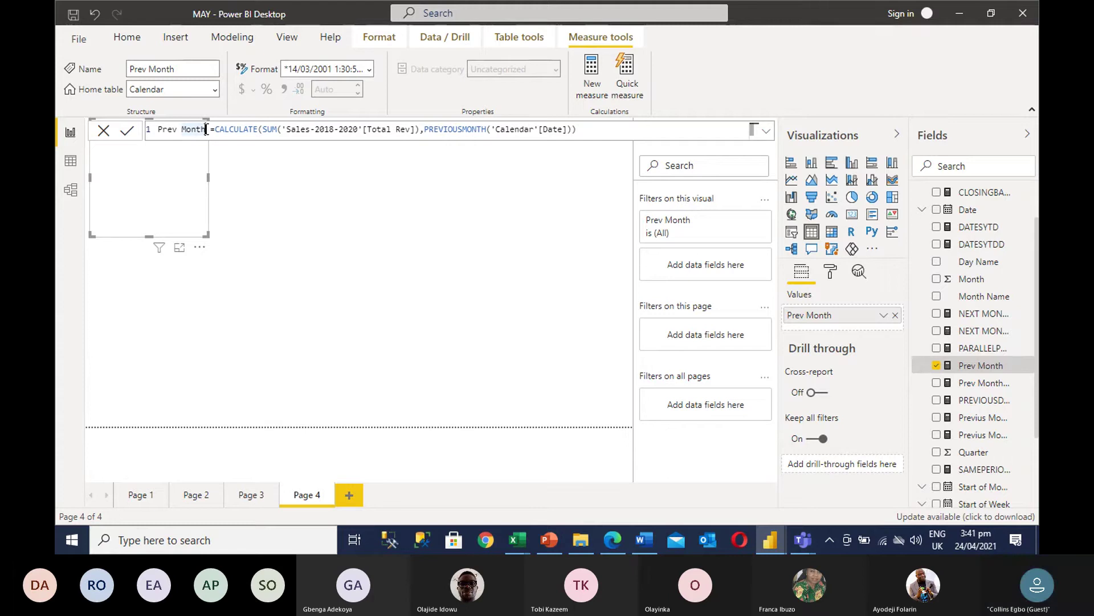
type("BBBB")
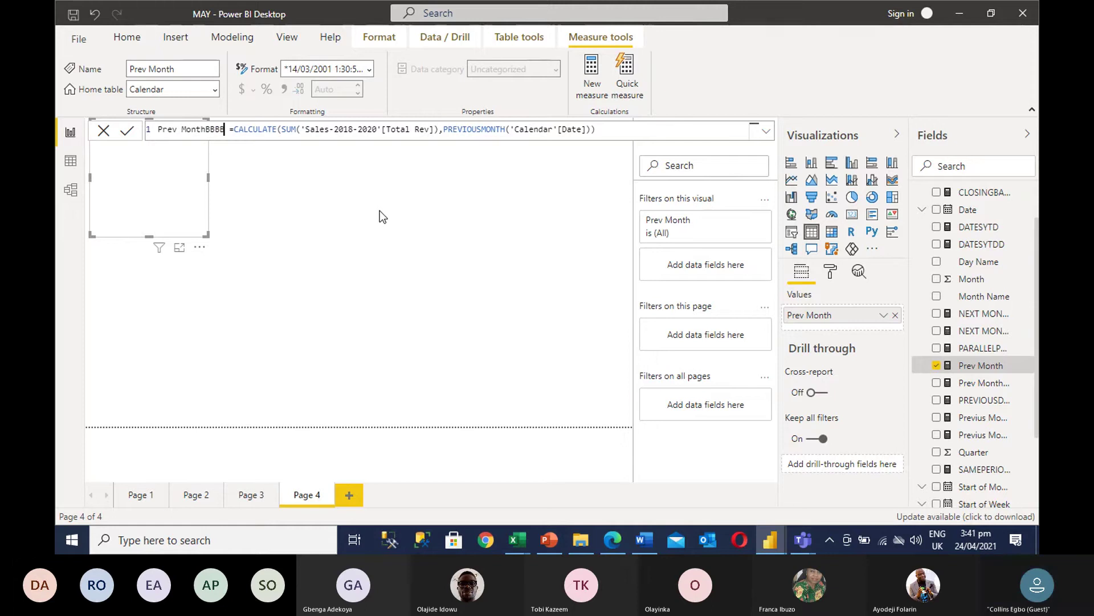
left_click(127, 132)
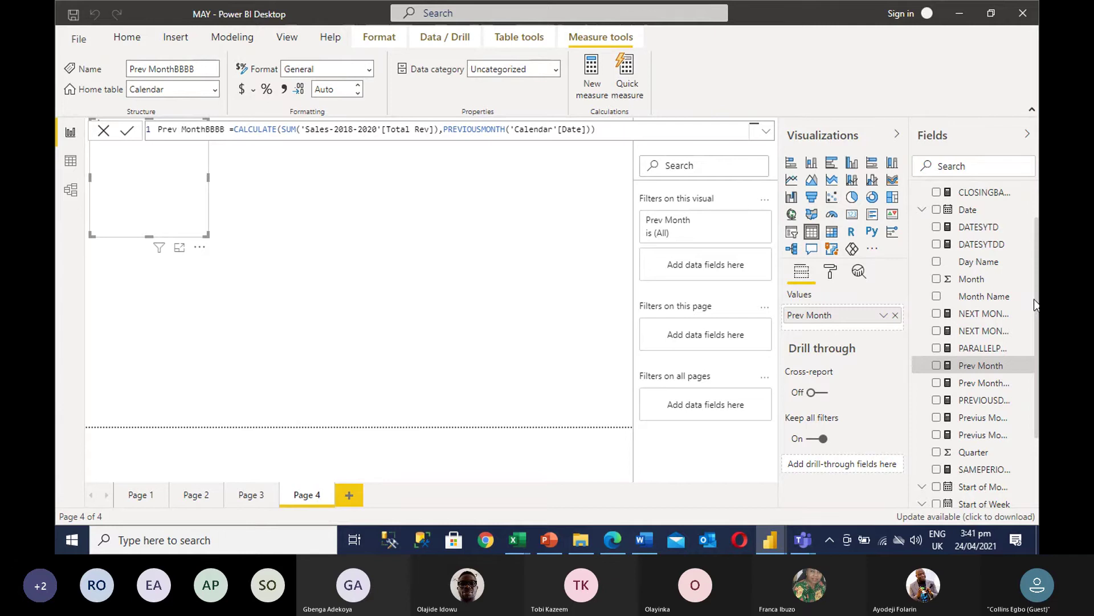
left_click(943, 167)
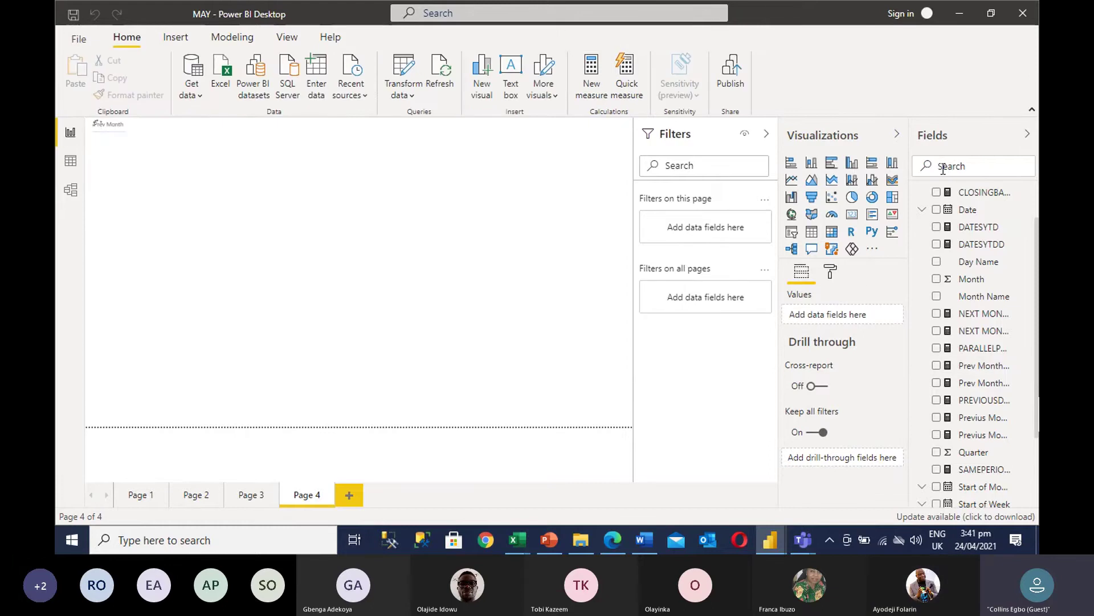
type("p")
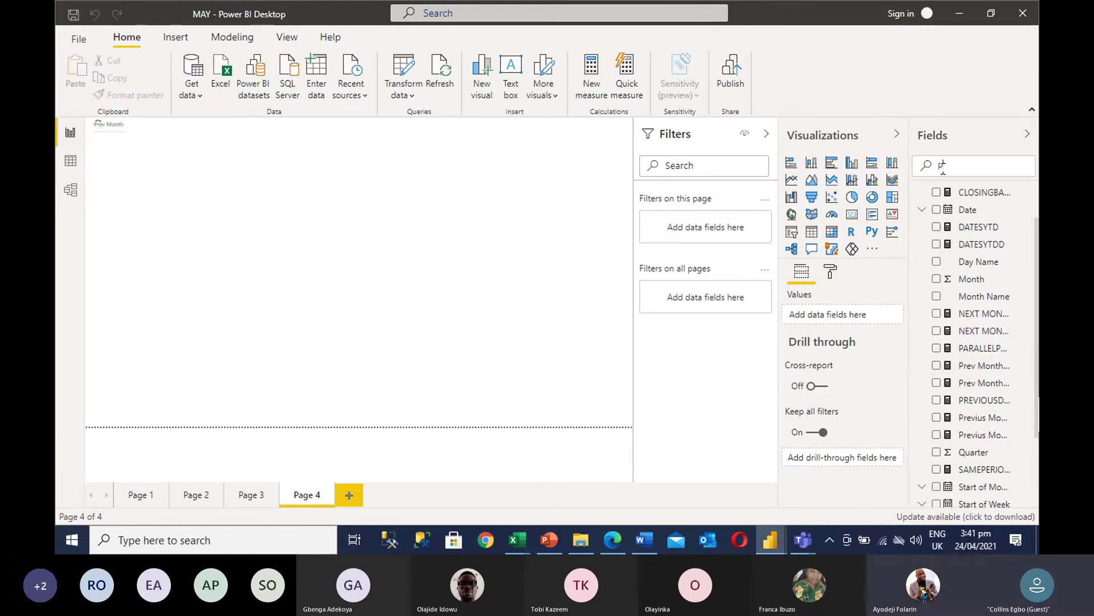
type("RE")
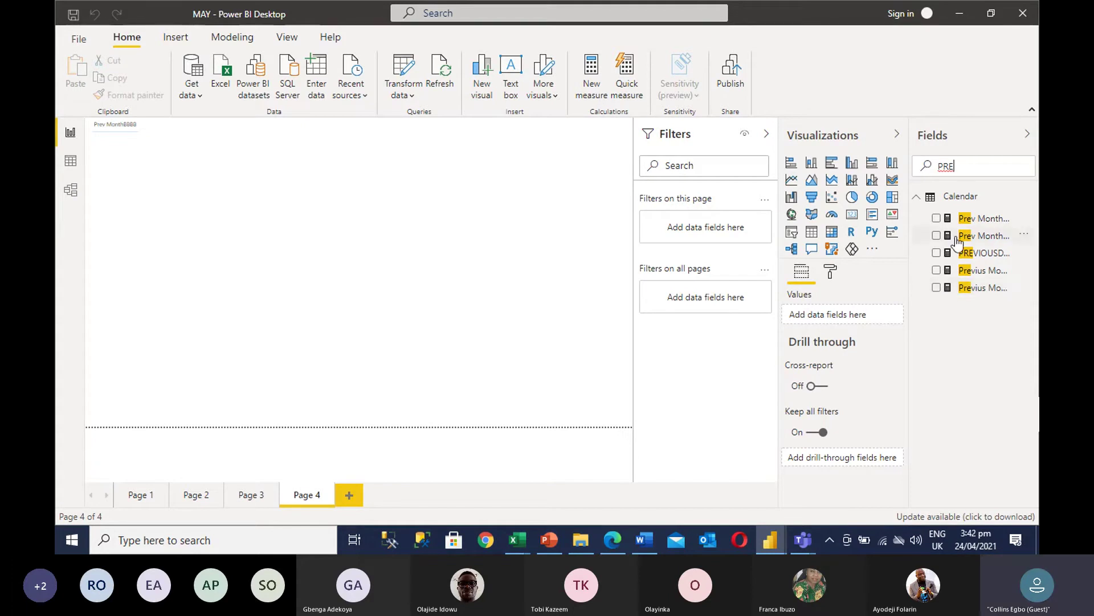
left_click(1023, 221)
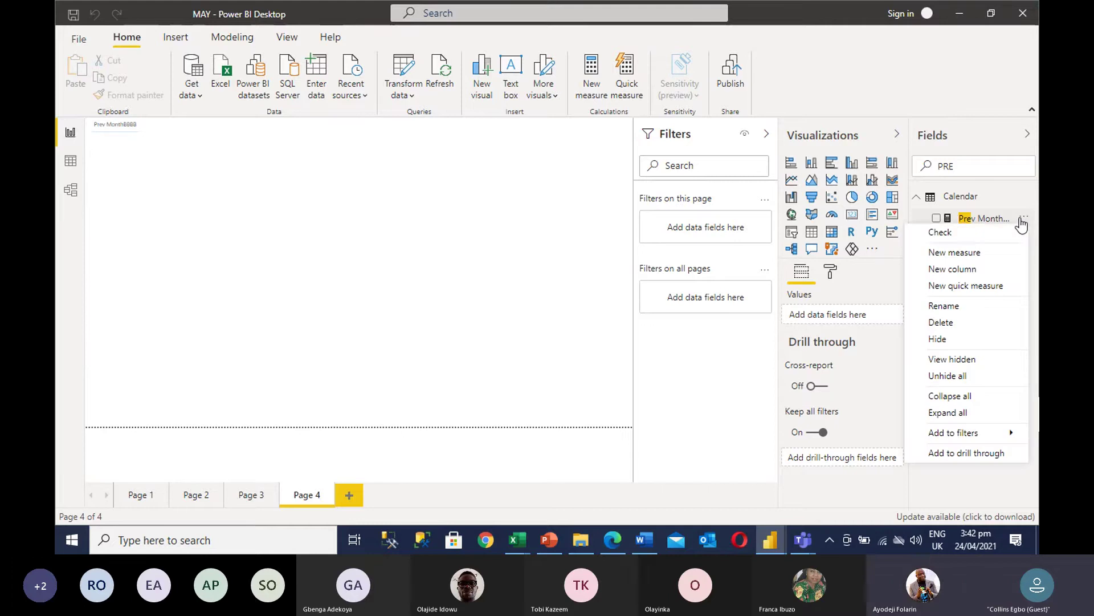
left_click(1023, 220)
left_click(1022, 220)
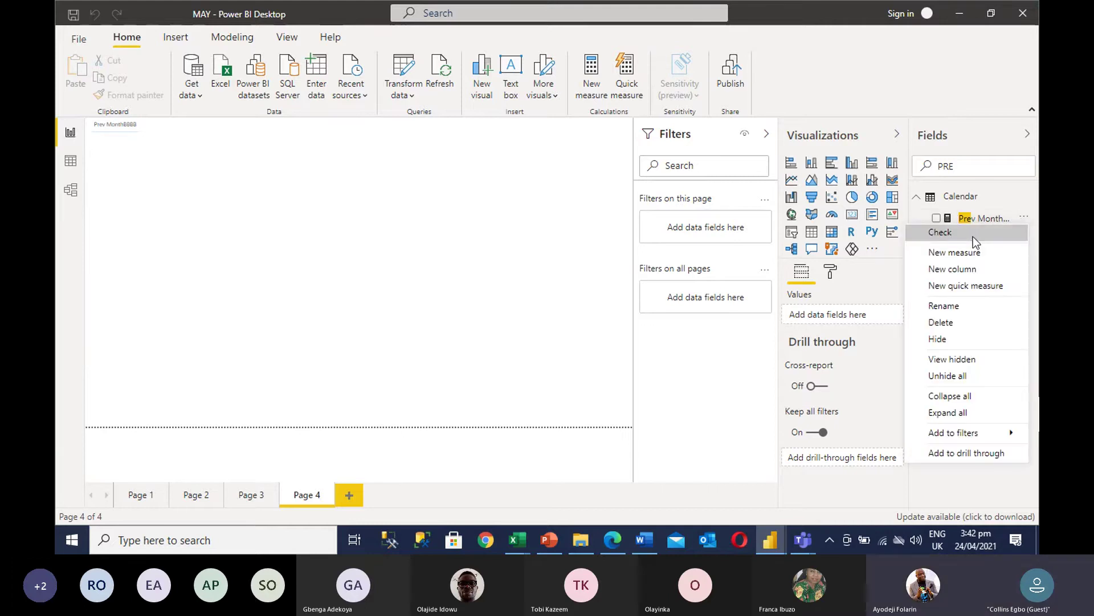
left_click(956, 166)
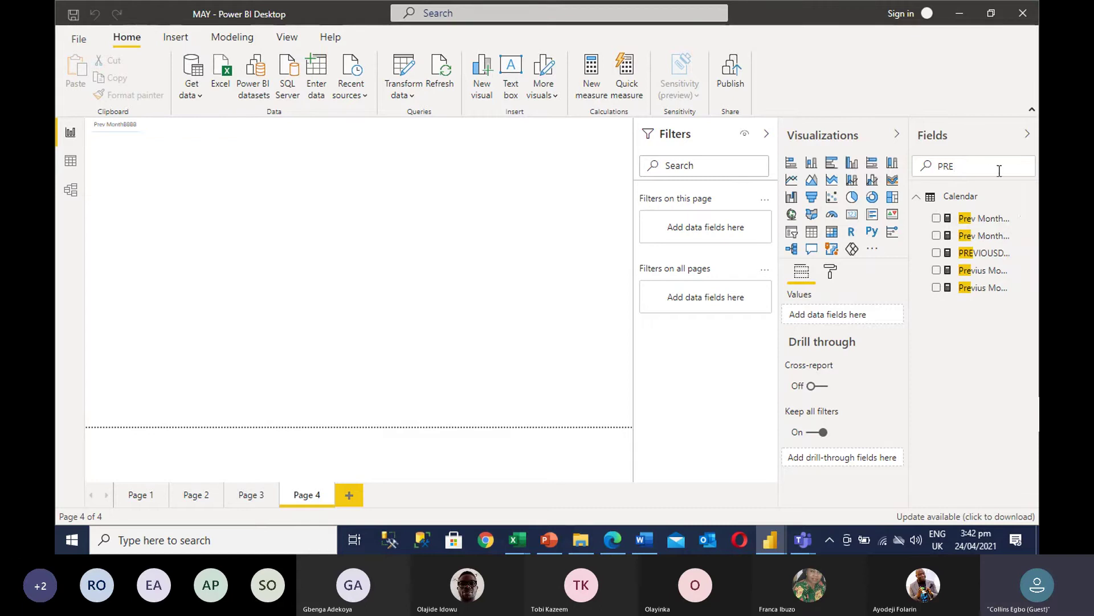
type("VIOUS")
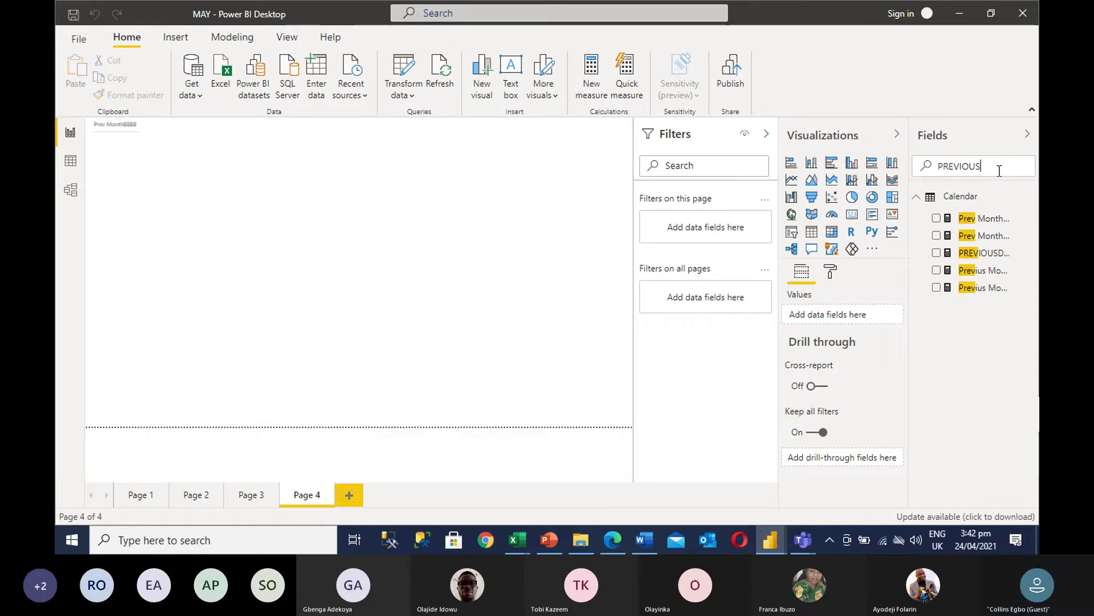
type("MONTHBBBBB")
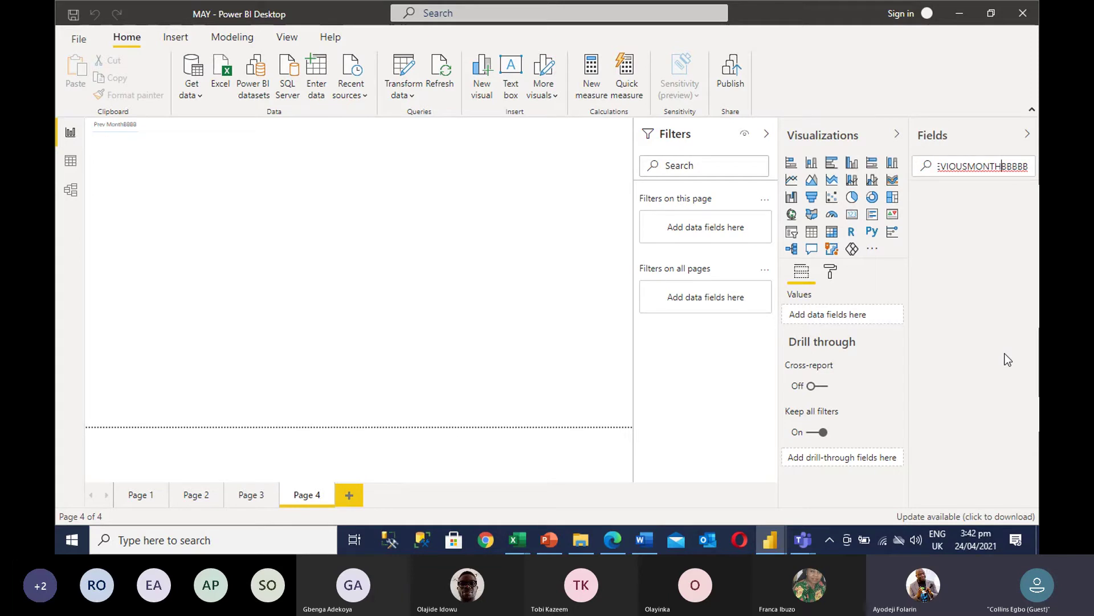
key("BackSpace")
key("BackSpace")
key("BackSpace")
key("BackSpace")
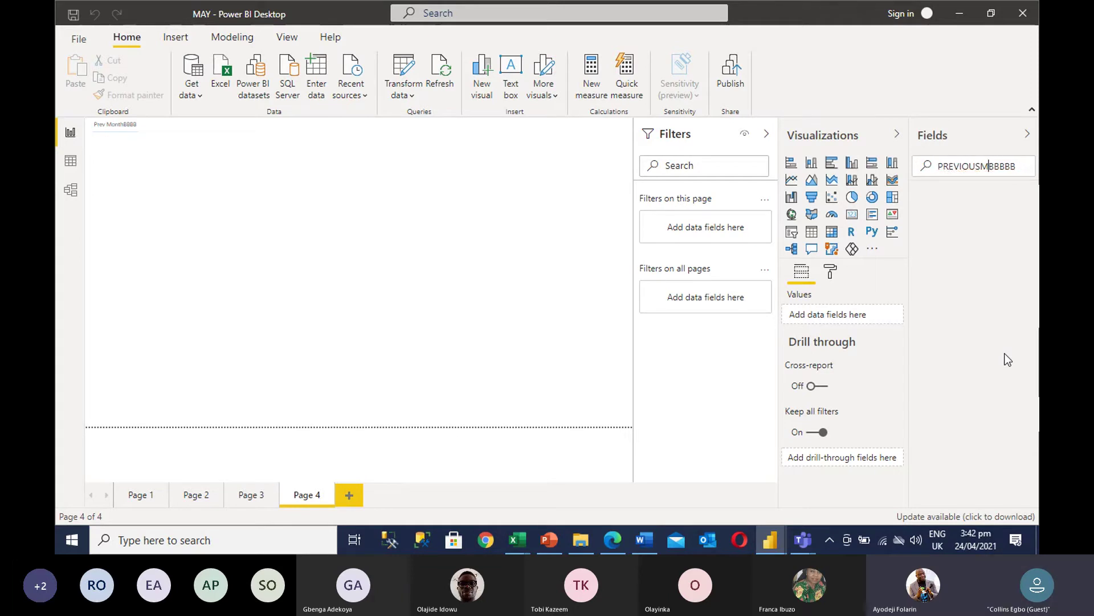
key("BackSpace")
key("BackSpace")
key("BackSpace")
key("BackSpace")
key("BackSpace")
key("BackSpace")
key("BackSpace")
key("BackSpace")
key("BackSpace")
key("Delete")
key("Delete")
key("Delete")
key("Delete")
key("Delete")
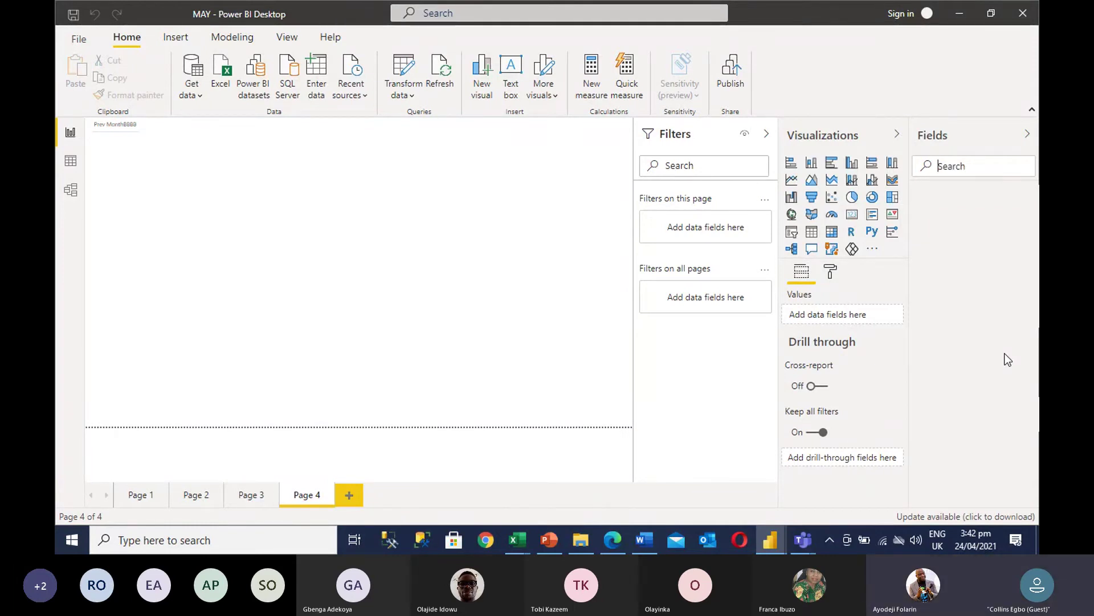
Step: Search the fields for Prev MonthBBB and add the Prev MonthBBBB measure to the page as a new table visual
type("p")
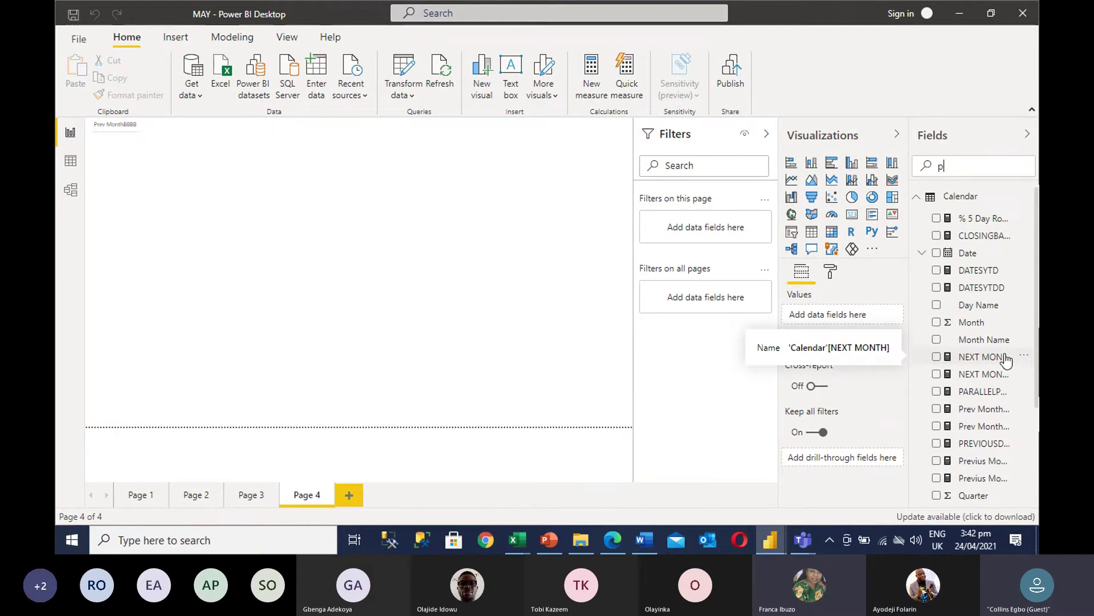
key("BackSpace")
type("P")
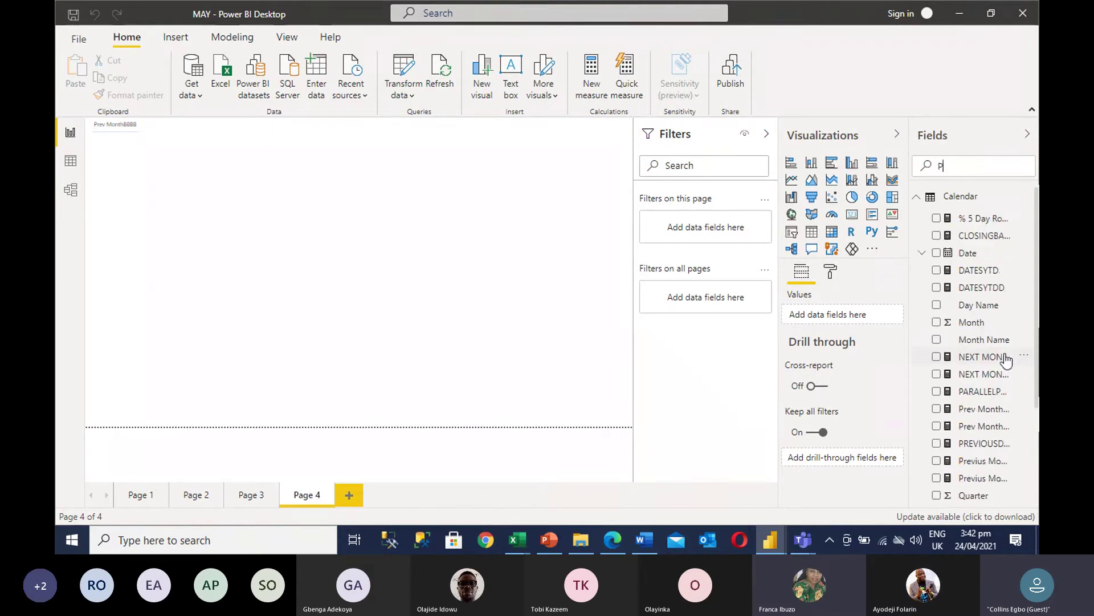
type("rev")
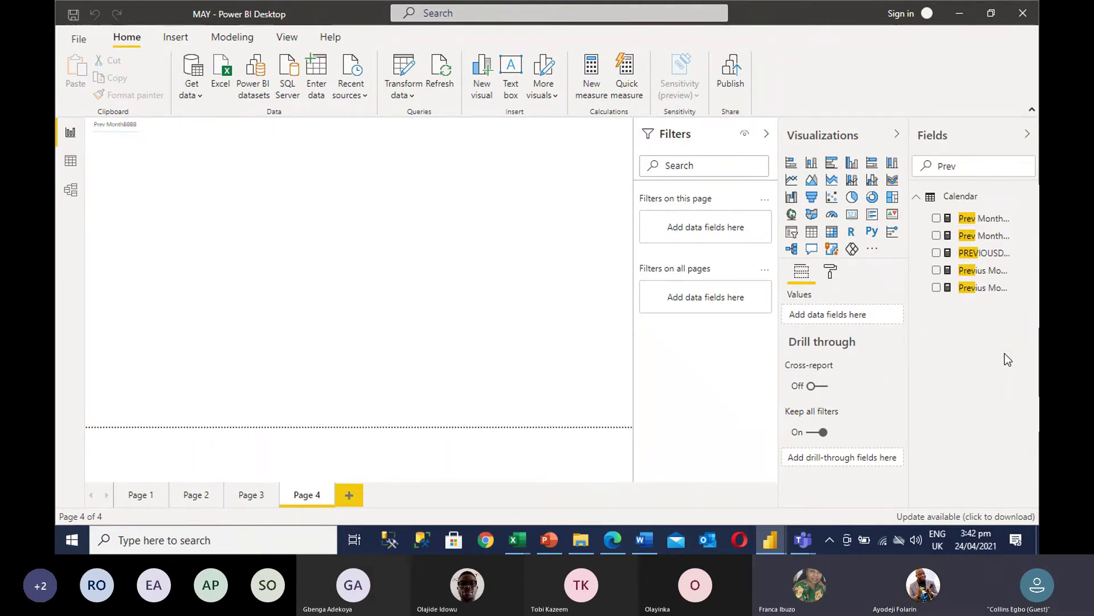
type(" Month")
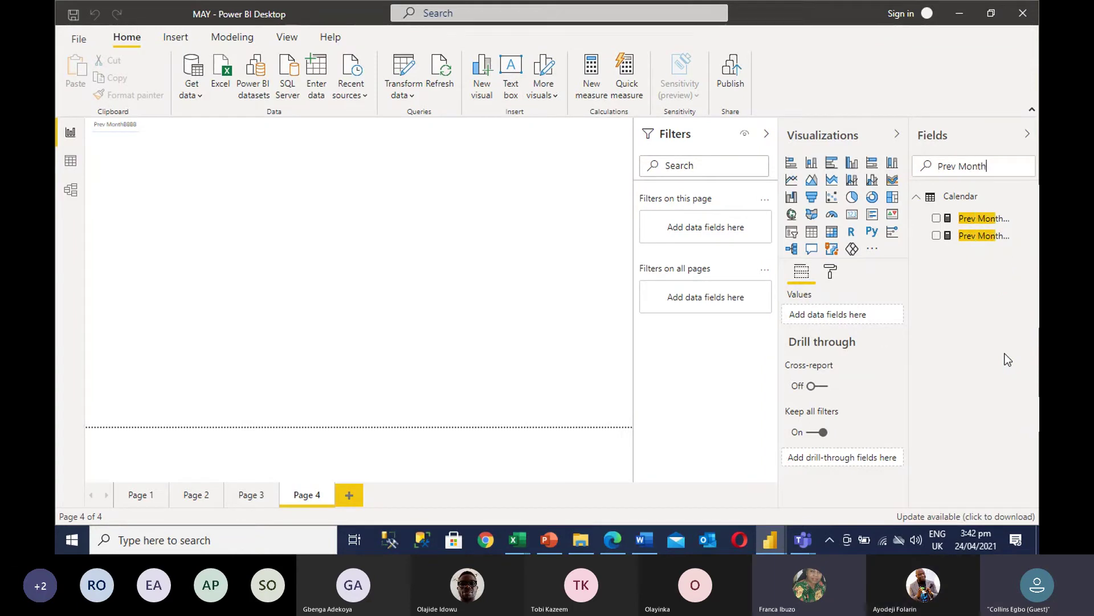
type("BBB")
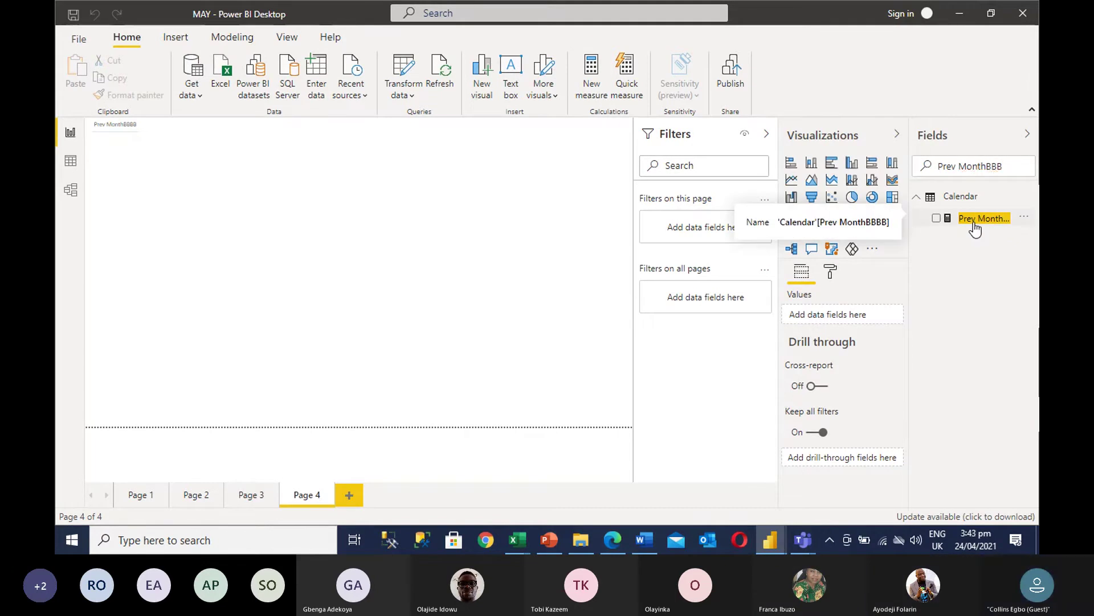
left_click(937, 223)
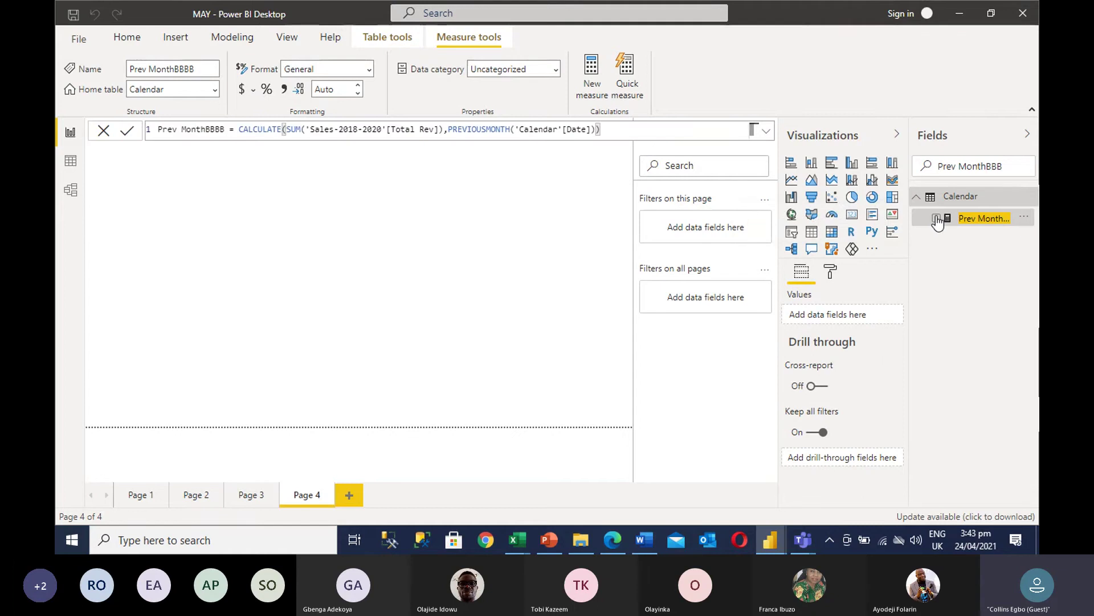
left_click(936, 219)
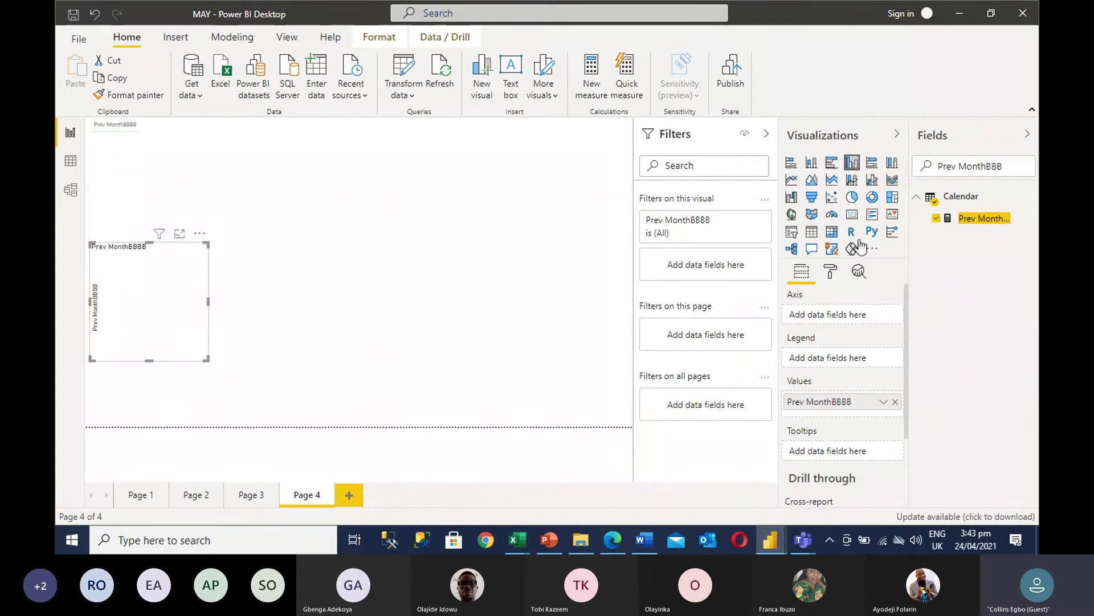
left_click(812, 233)
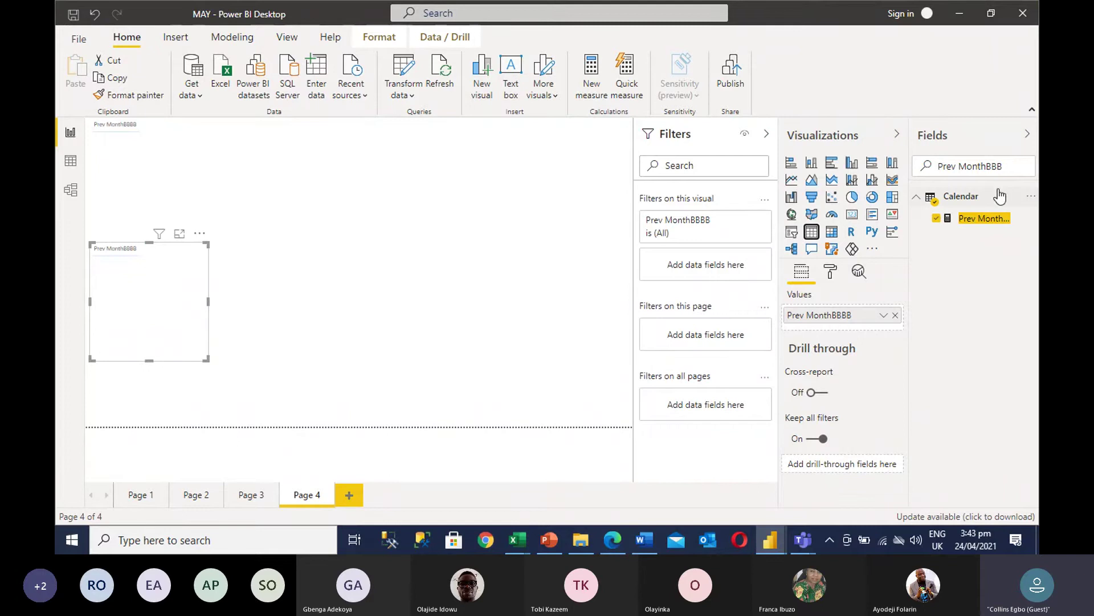
Step: Clear the field search and add the Calendar table's Date field to the new table
key("BackSpace")
key("BackSpace")
key("BackSpace")
key("BackSpace")
key("BackSpace")
key("BackSpace")
key("BackSpace")
key("BackSpace")
key("BackSpace")
key("BackSpace")
key("BackSpace")
key("BackSpace")
key("BackSpace")
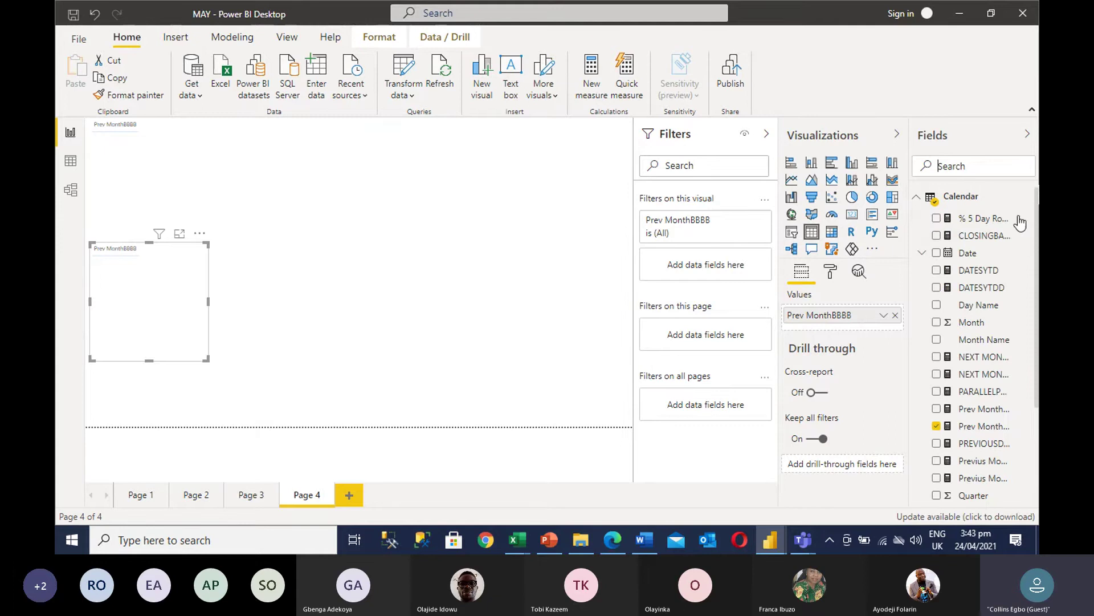
left_click(938, 254)
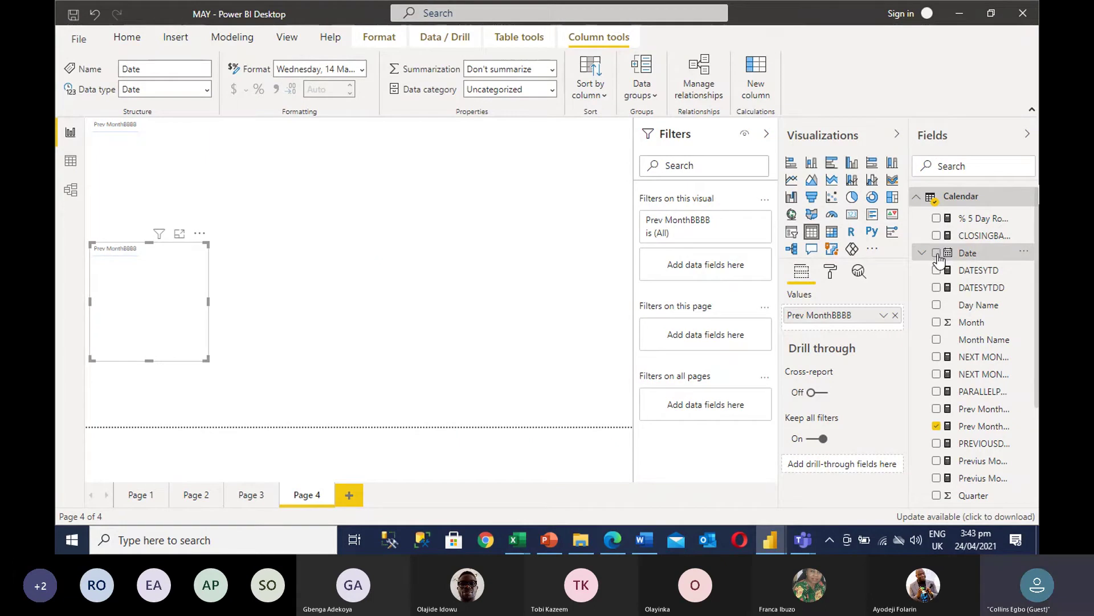
left_click(937, 253)
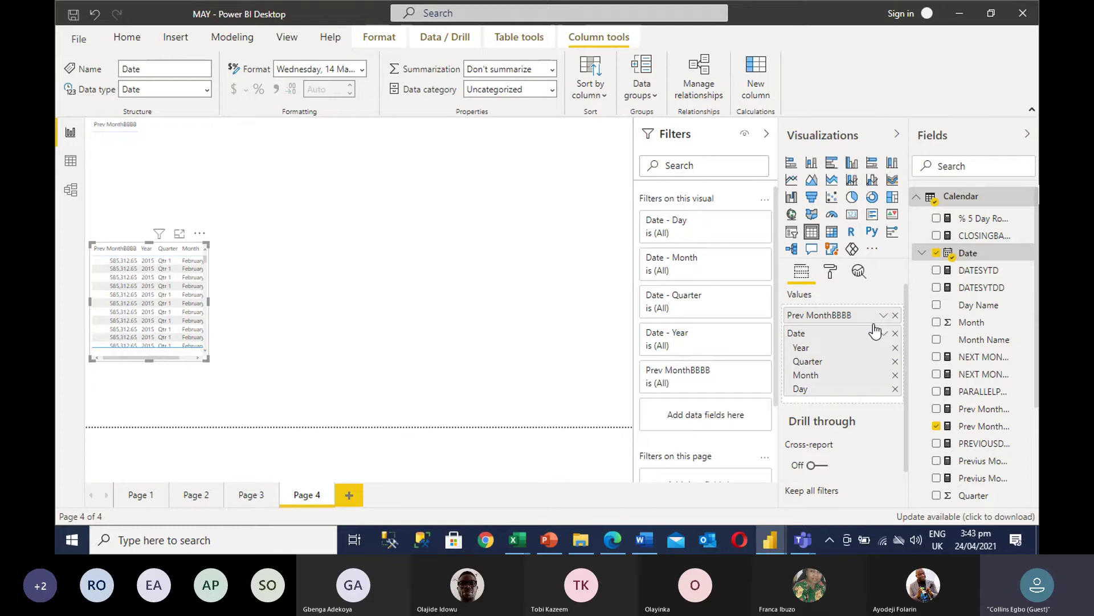
Step: Place Prev MonthBBBB after the Date hierarchy in the table's values and remove the Day and Quarter levels
left_click_drag(875, 330, 872, 393)
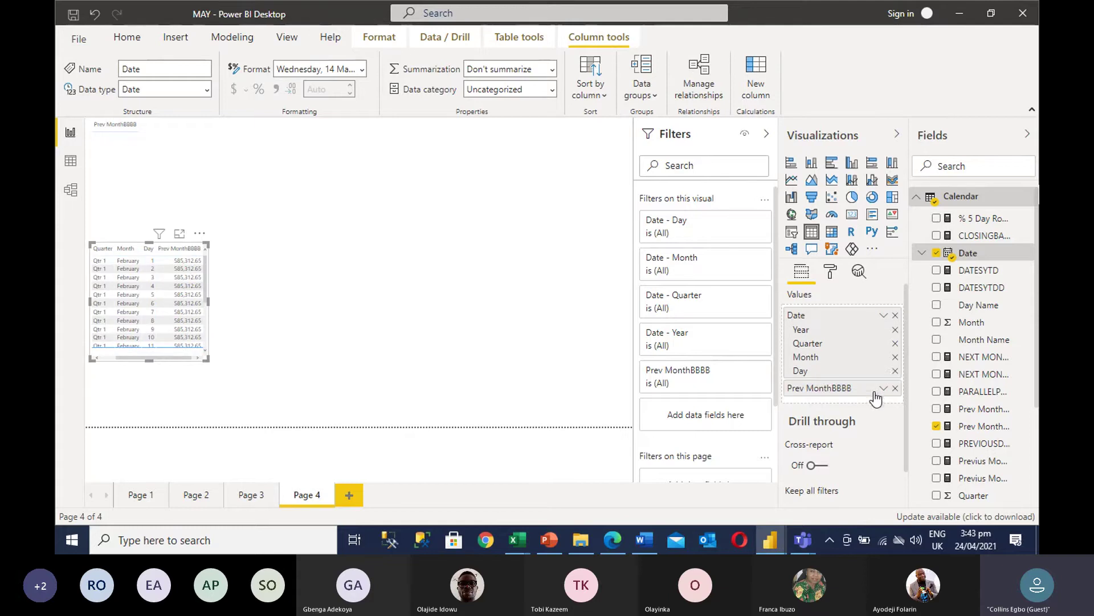
left_click(895, 371)
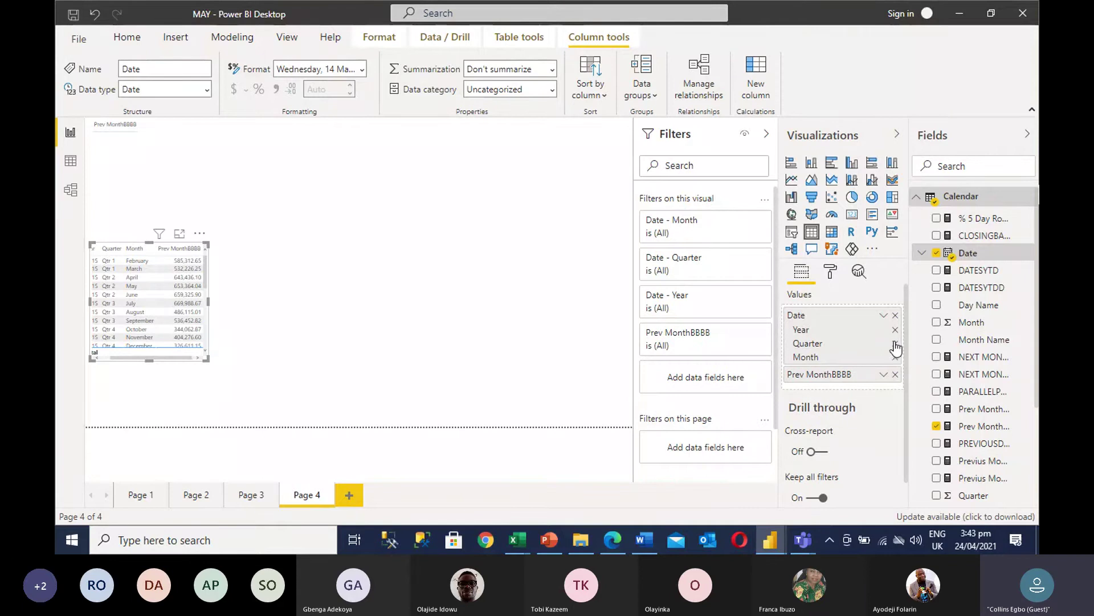
left_click(896, 344)
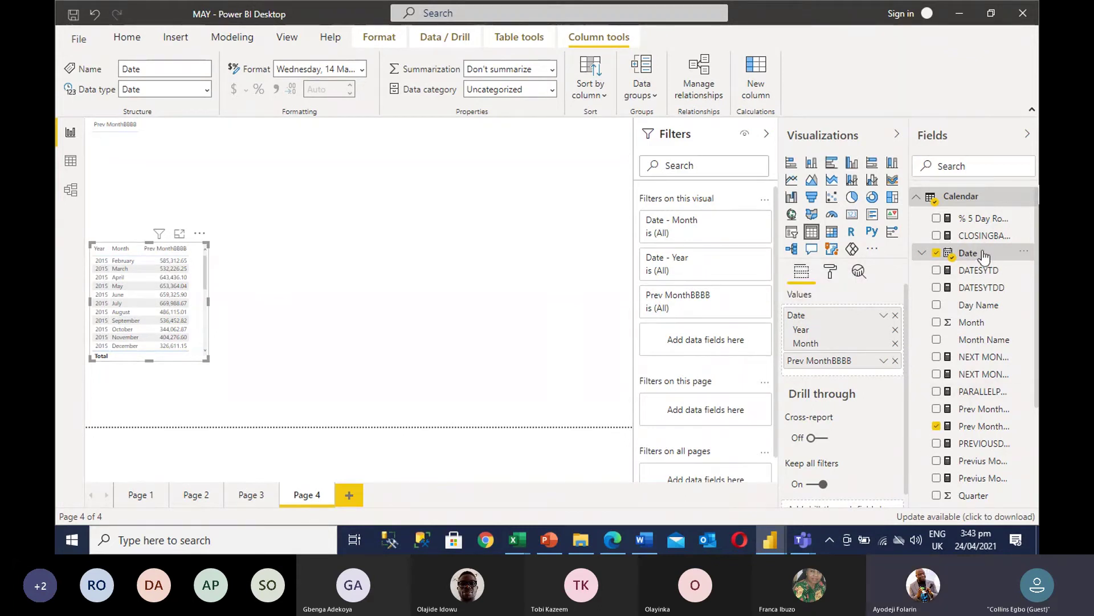
Step: Search the fields for Rev and add Total Rev from Sales-2018-2020 to the table
left_click(922, 253)
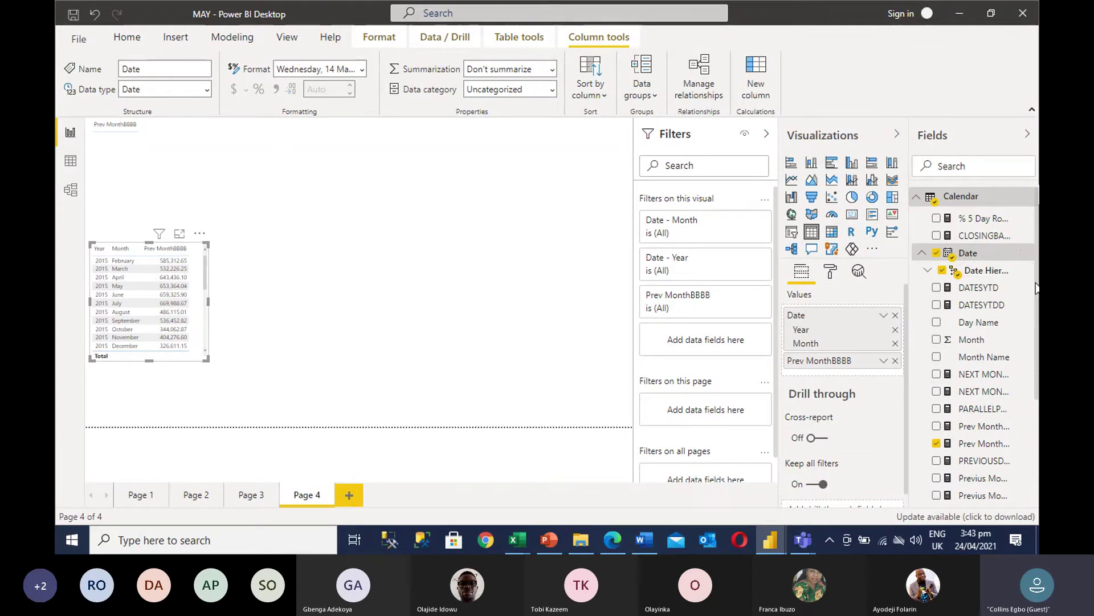
left_click(974, 169)
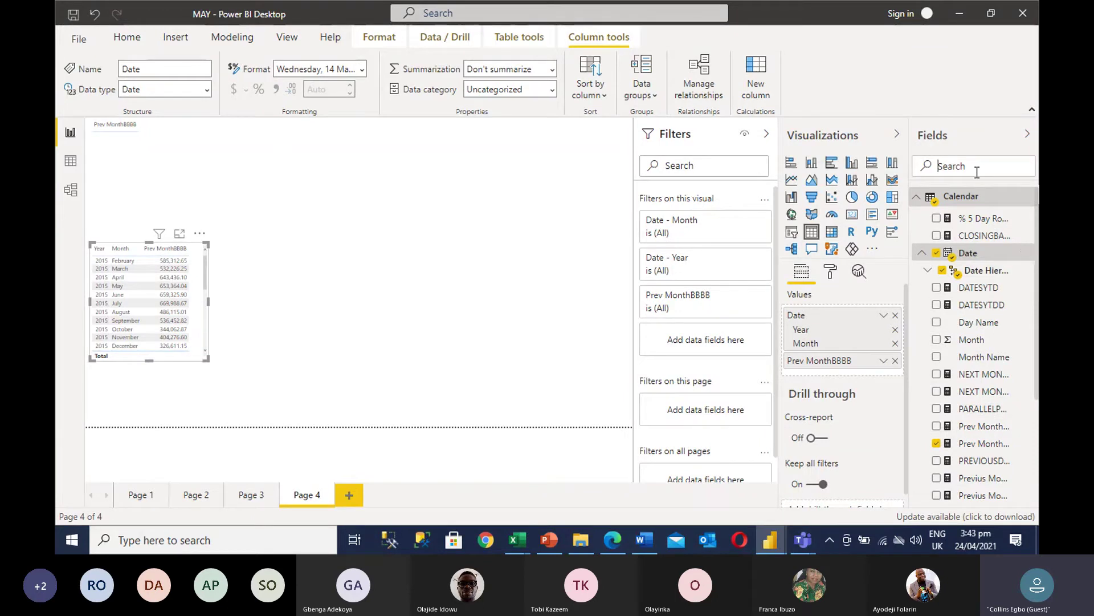
type("Rev")
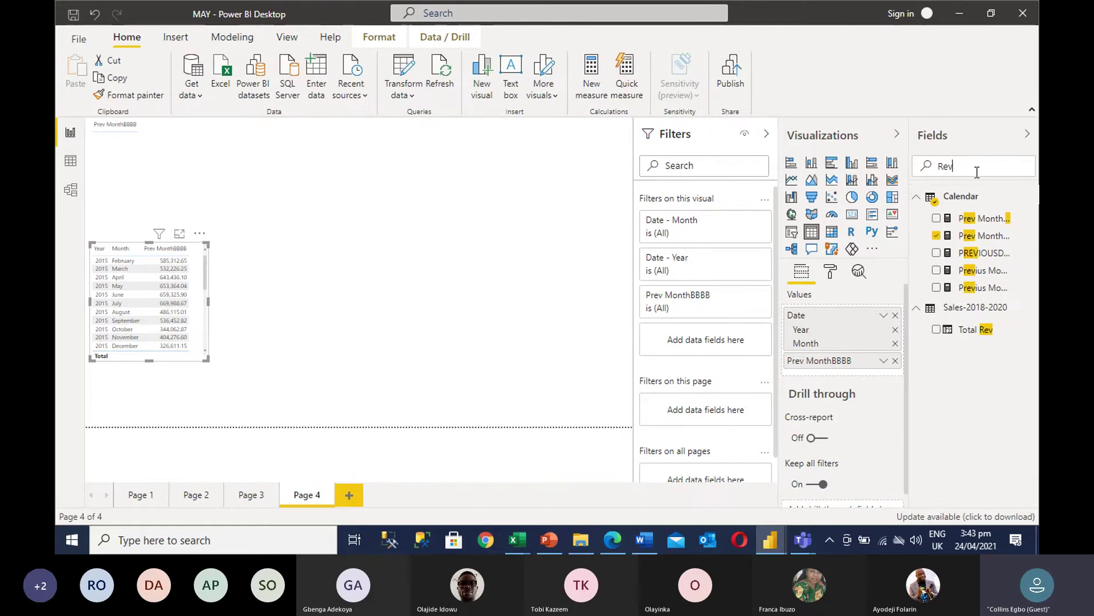
left_click(937, 330)
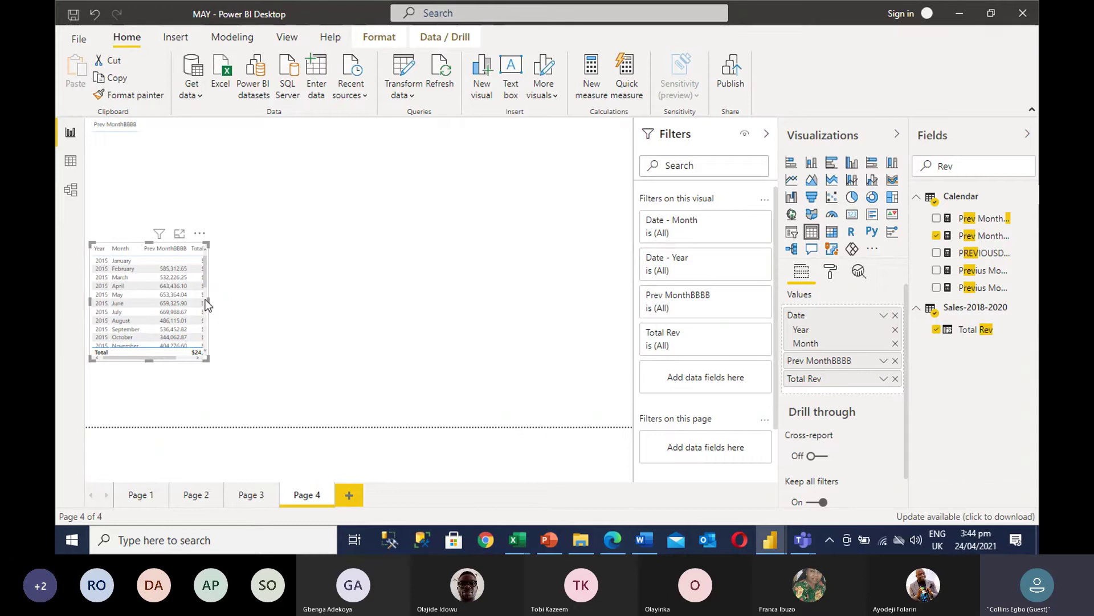
Step: Widen the new table visual so the whole Total Rev column fits
left_click_drag(212, 302, 289, 296)
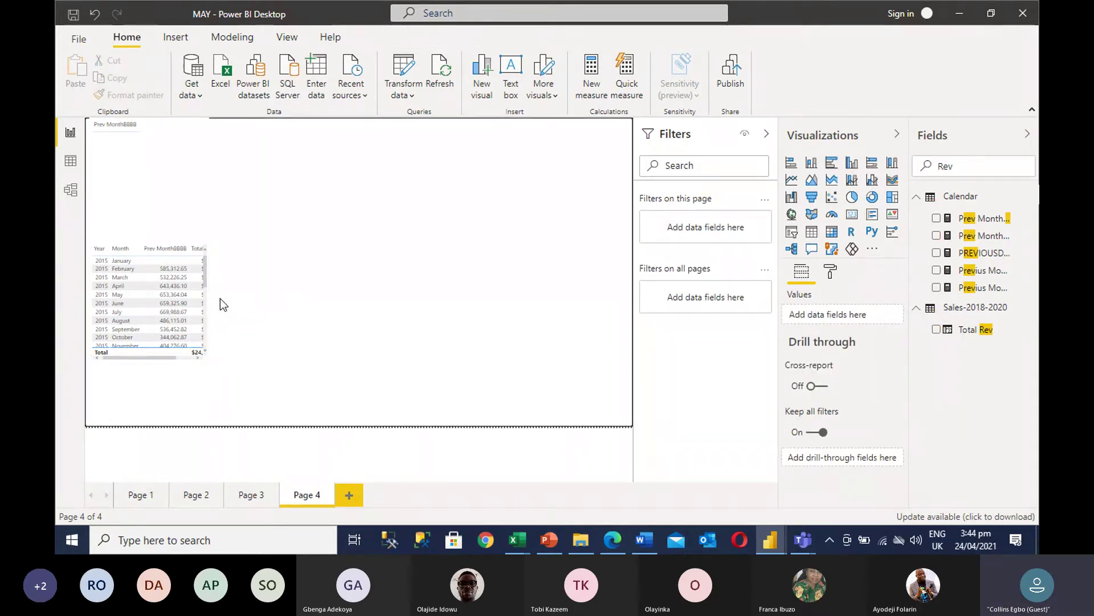
left_click(171, 295)
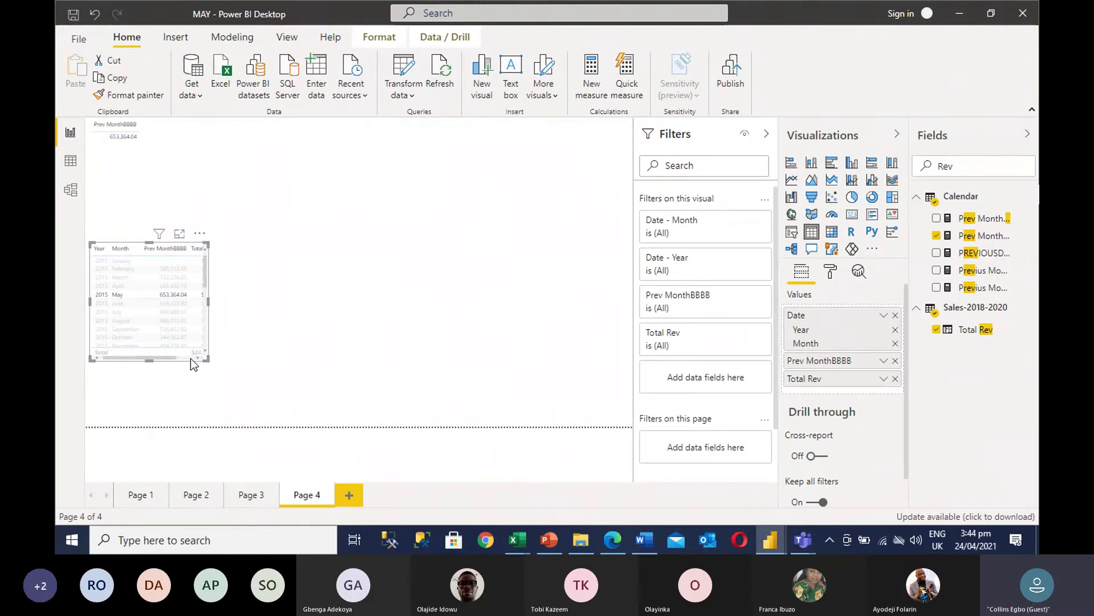
left_click(170, 295)
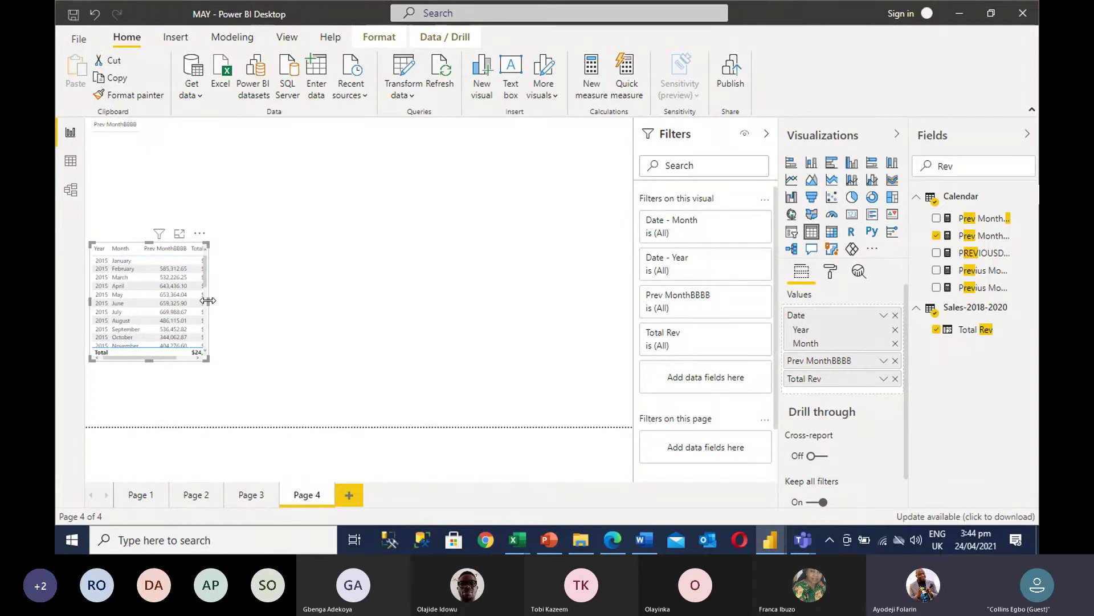
left_click_drag(207, 300, 247, 299)
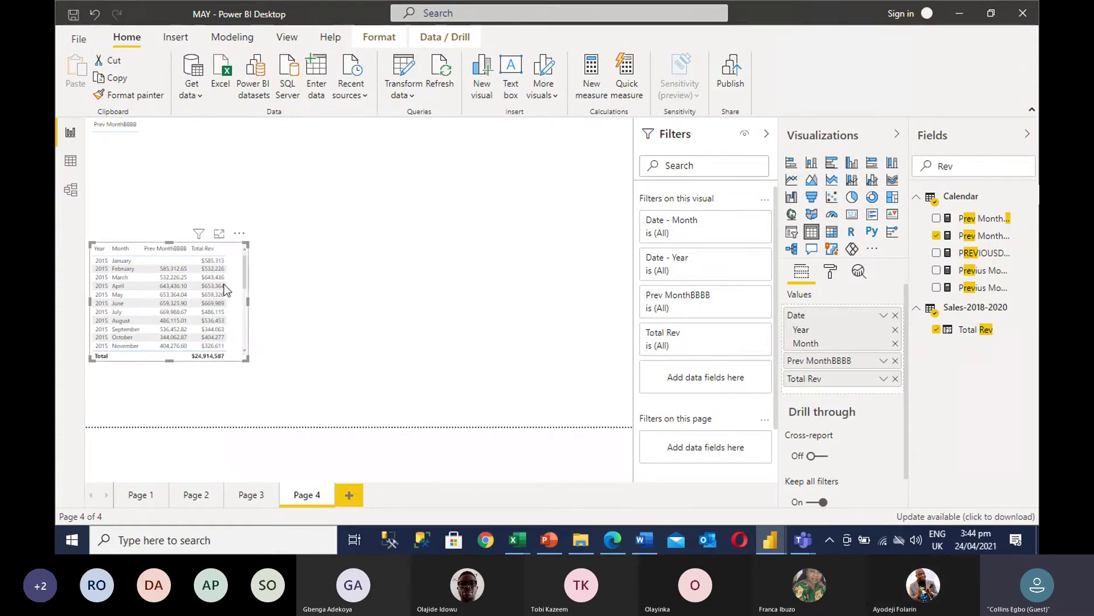
Step: Enlarge the table to compare Prev MonthBBBB with Total Rev month by month, and return to the report page
left_click(219, 236)
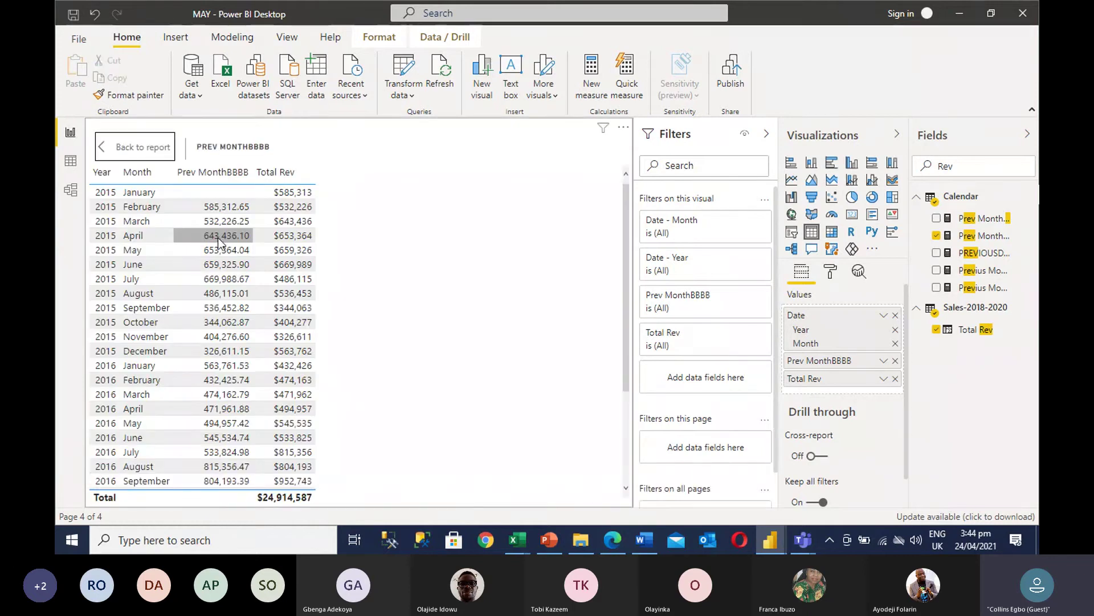
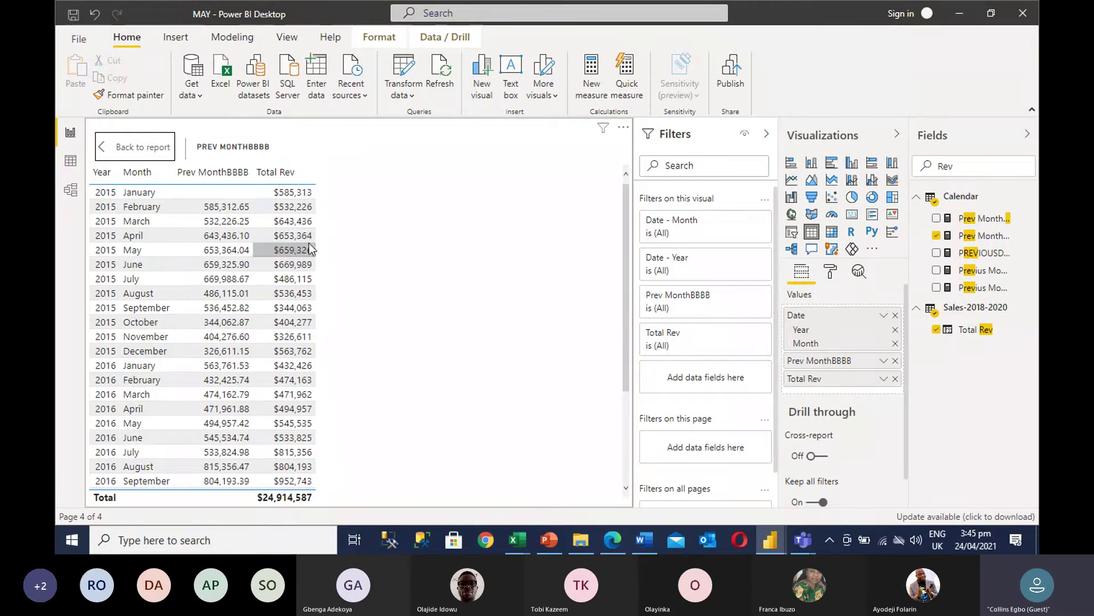
left_click(104, 149)
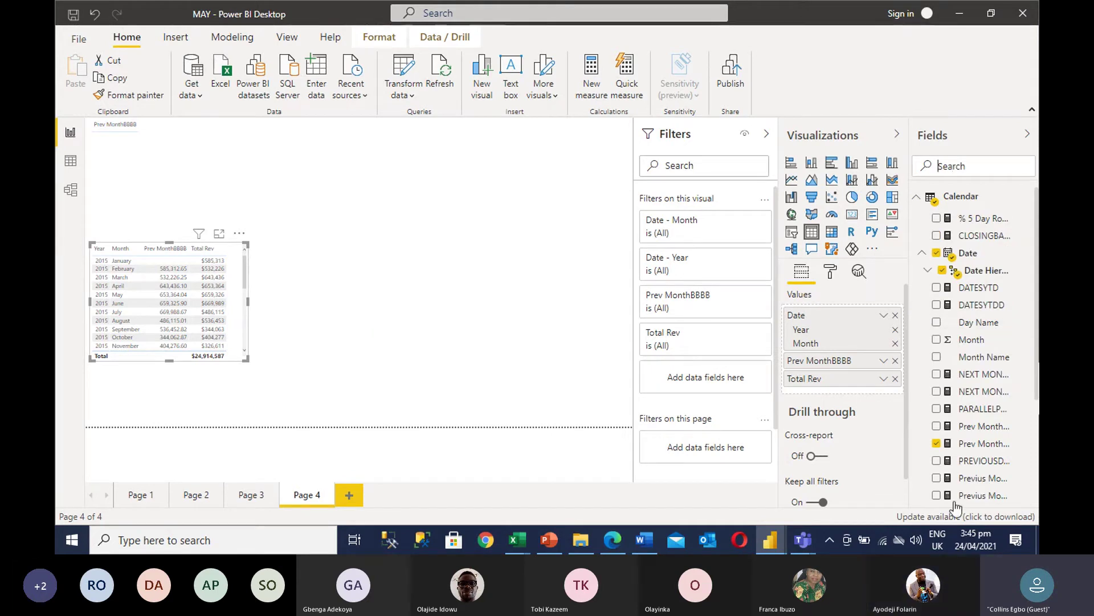
Step: Copy the Prev MonthBBBB formula into a new Calendar measure and name it Prev MonthCCCCC
left_click(993, 448)
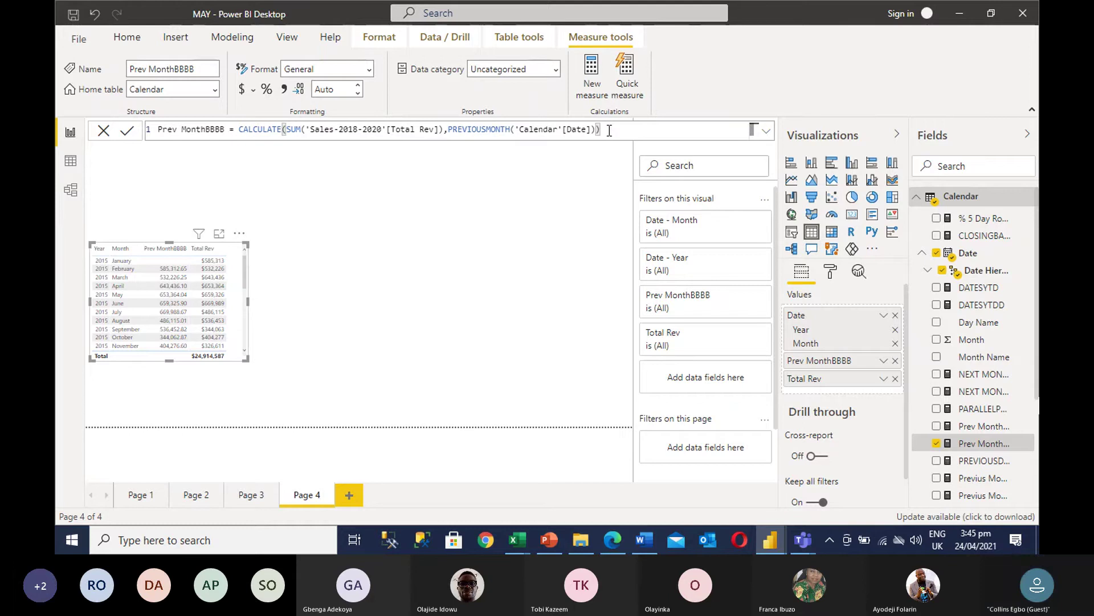
left_click_drag(608, 130, 112, 136)
key("ctrl+c")
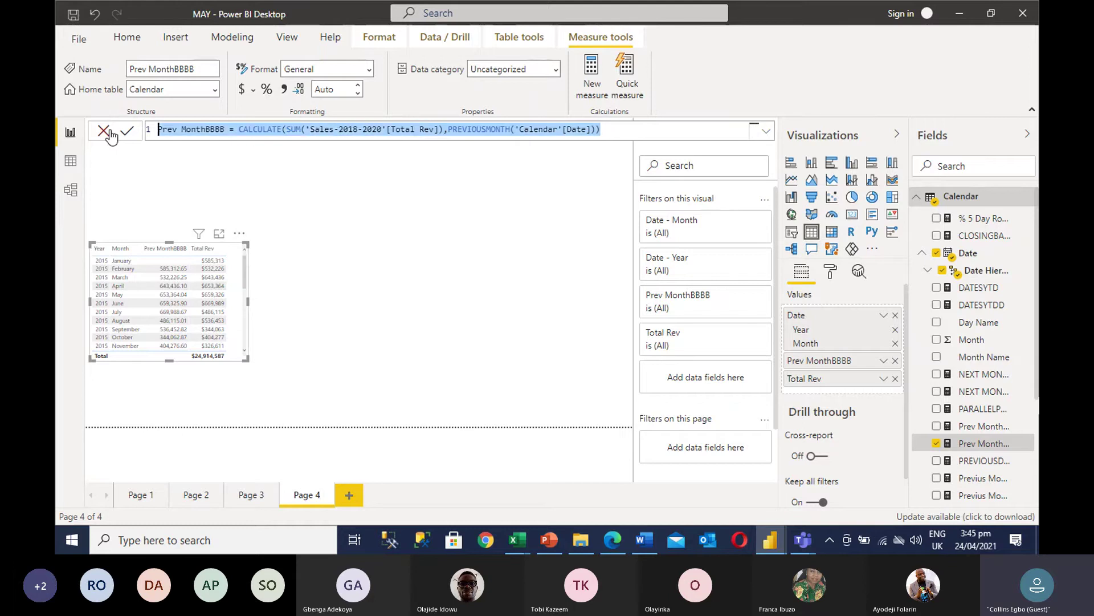
left_click(590, 83)
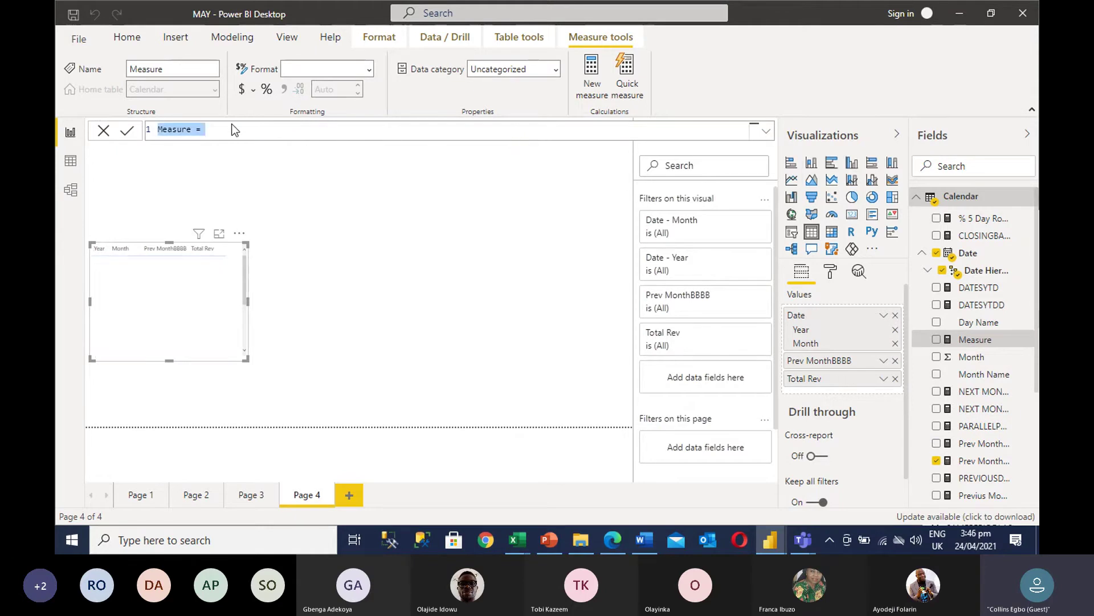
key("ctrl+v")
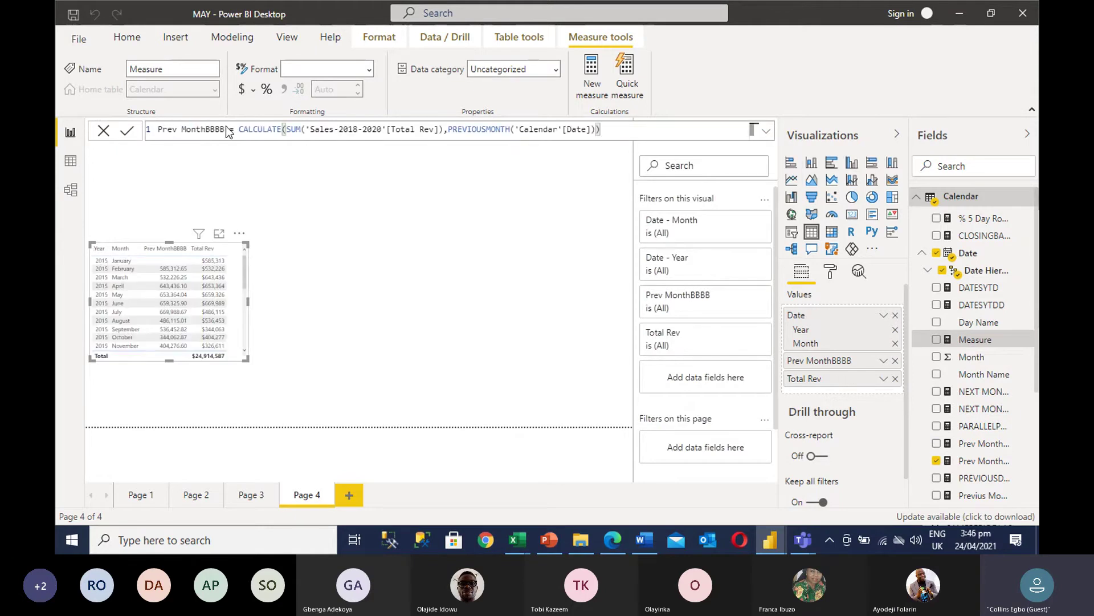
double_click(221, 129)
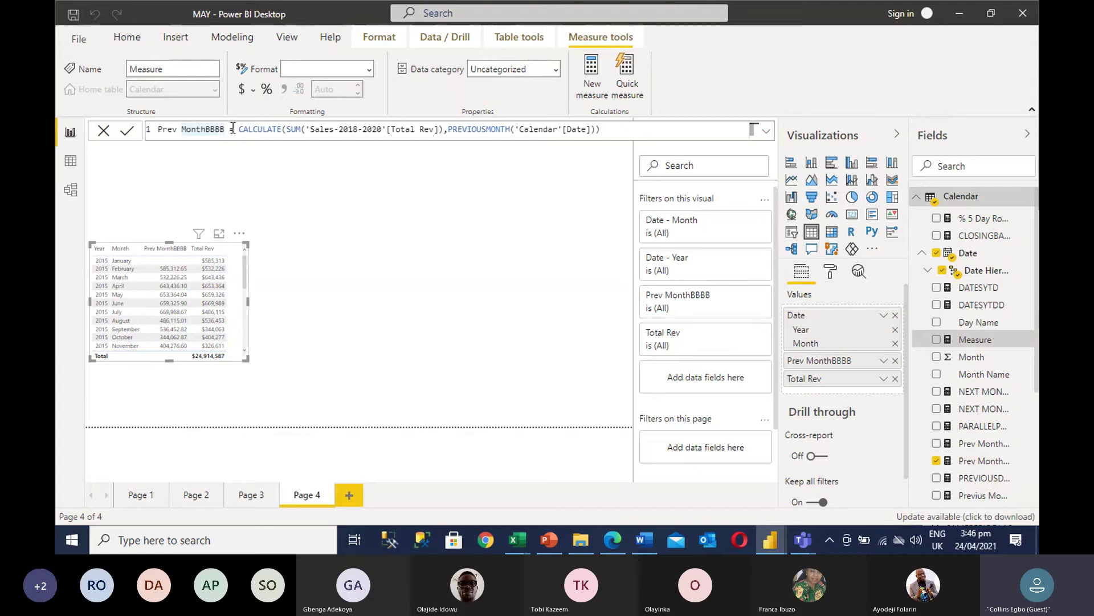
type("Month")
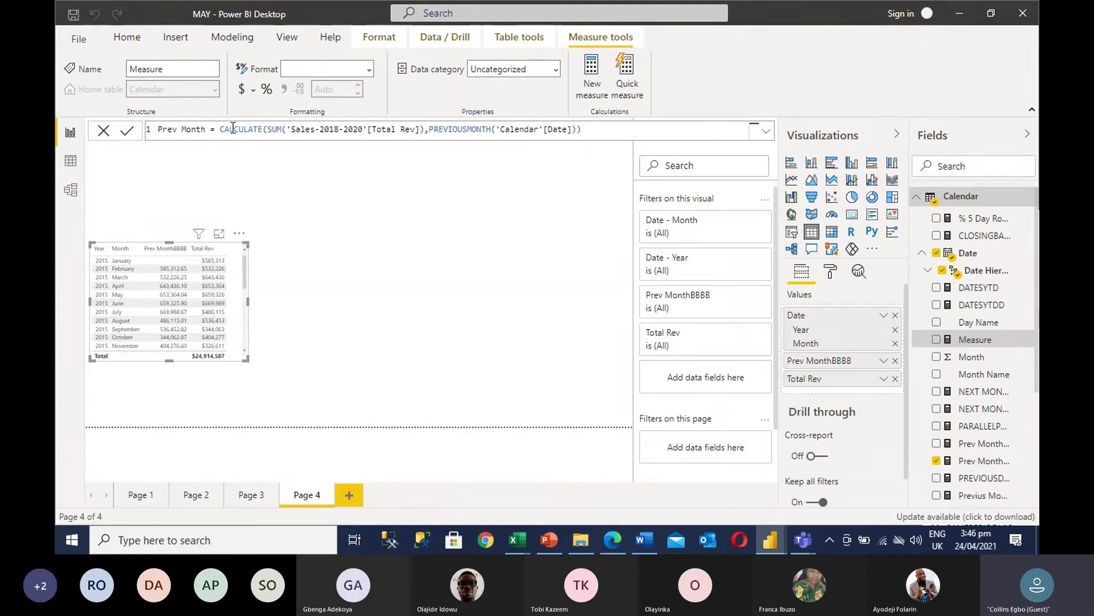
type("CCCCC")
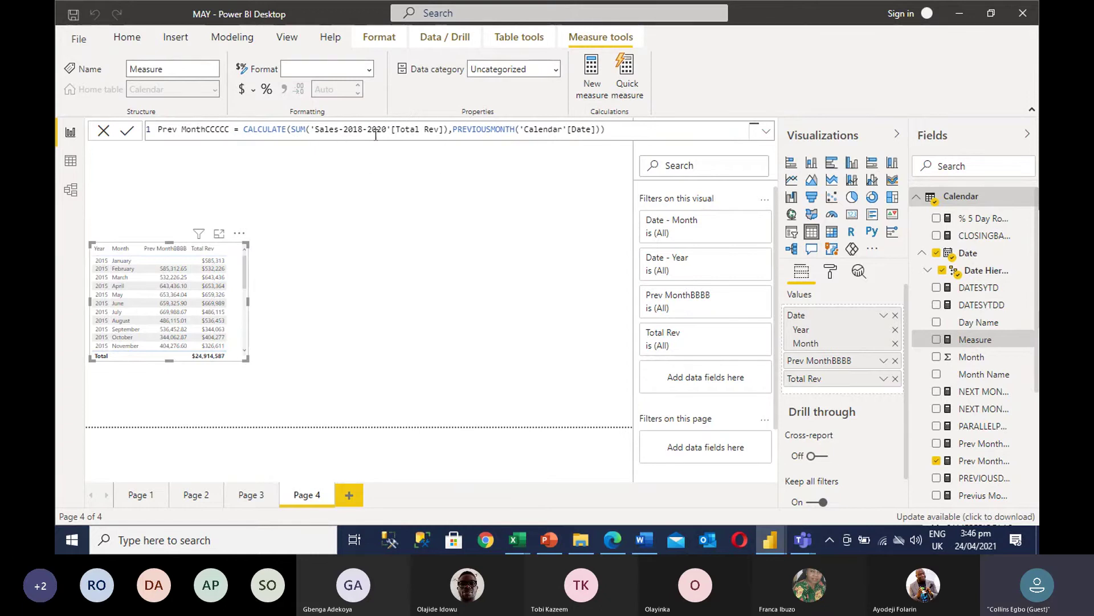
Step: Nest a second PREVIOUSMONTH around 'Calendar'[Date] inside the existing one, close the extra parenthesis and commit the Prev MonthCCCCC measure
left_click(515, 129)
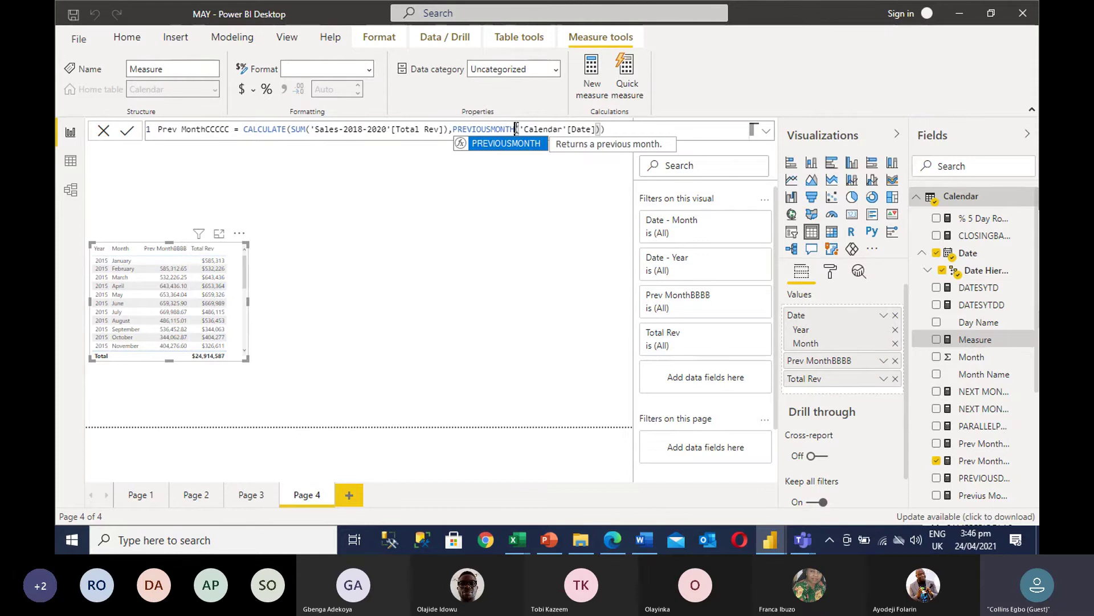
type("(")
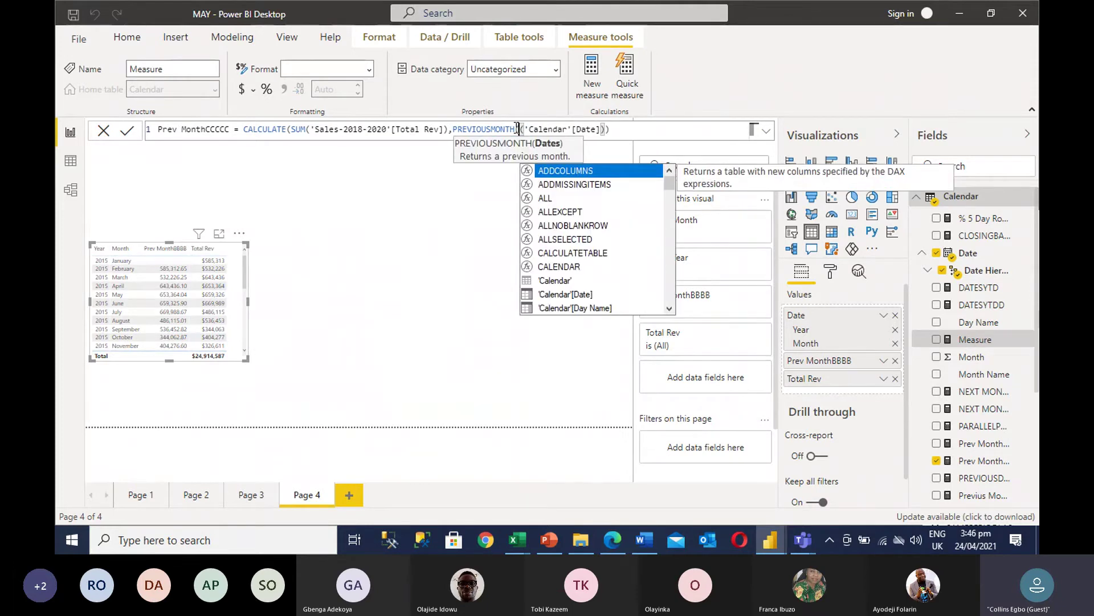
type("Pre")
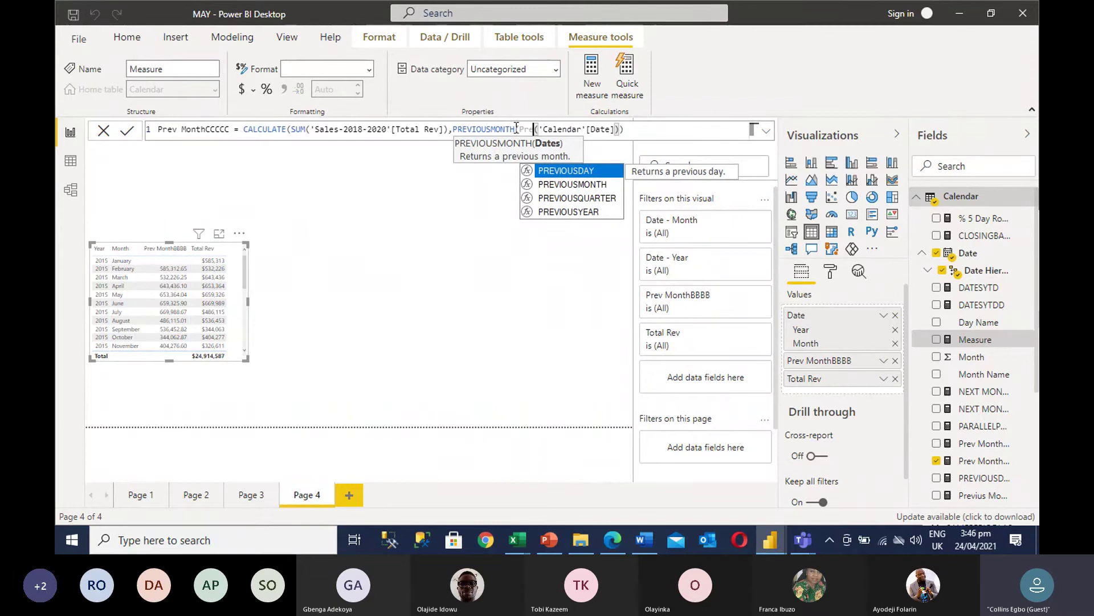
key("Down")
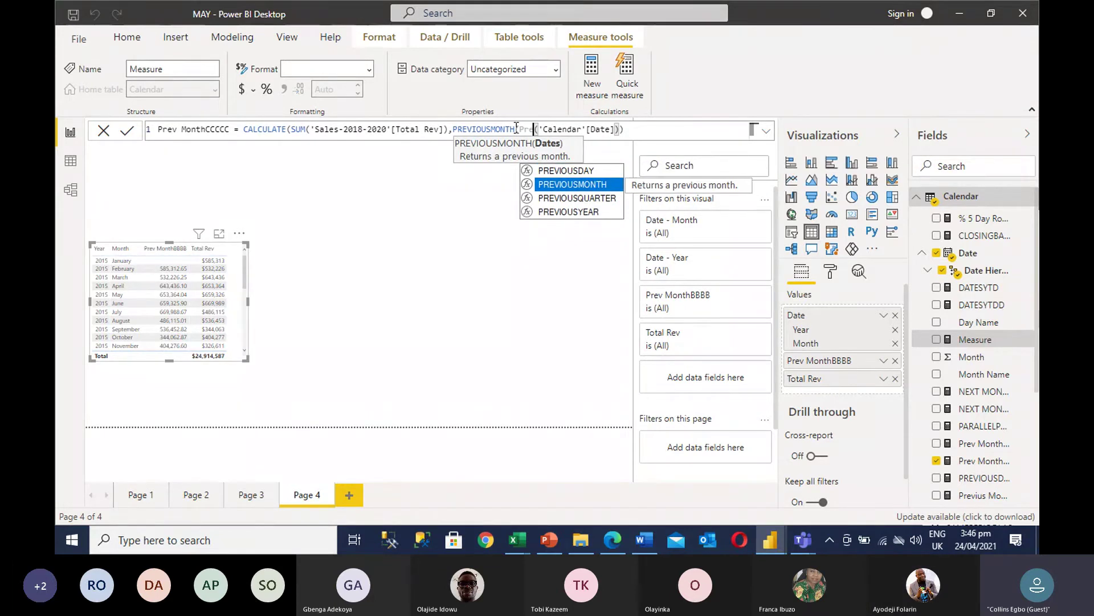
key("Tab")
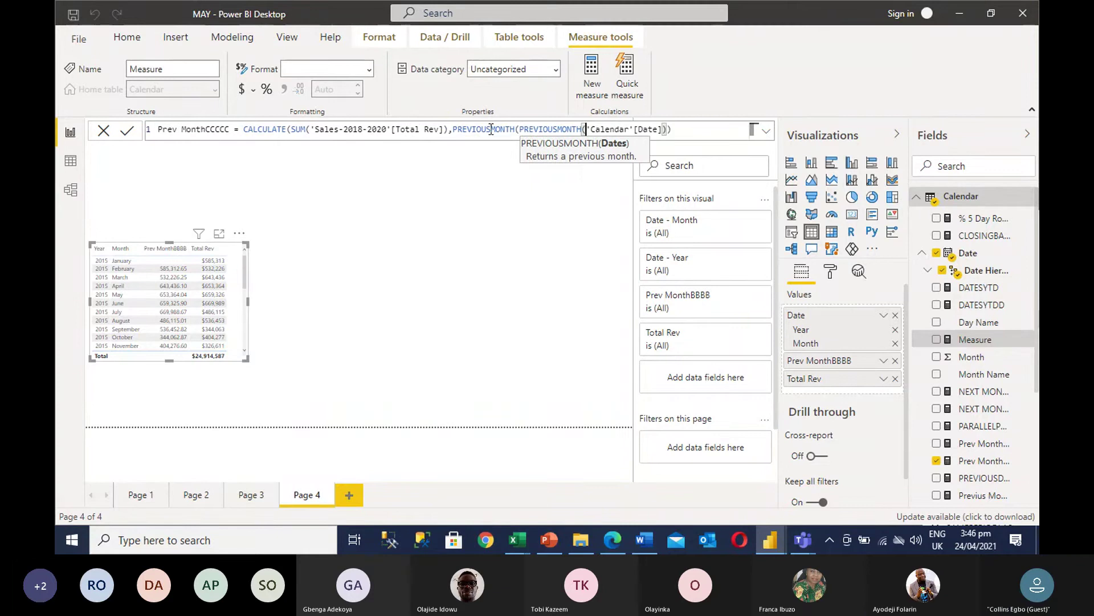
left_click(126, 135)
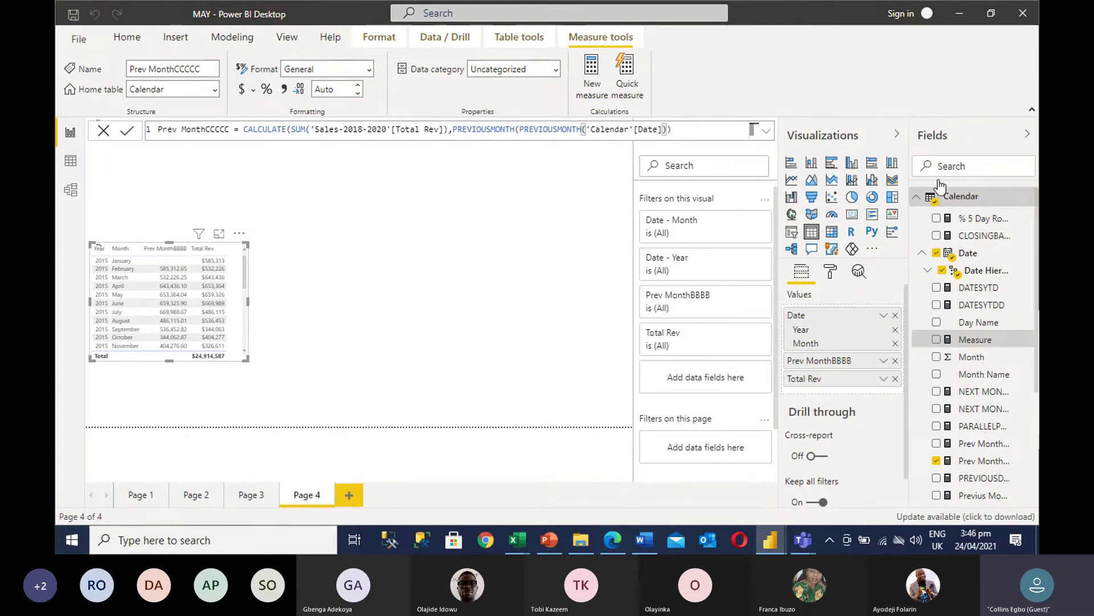
type(")")
key("Return")
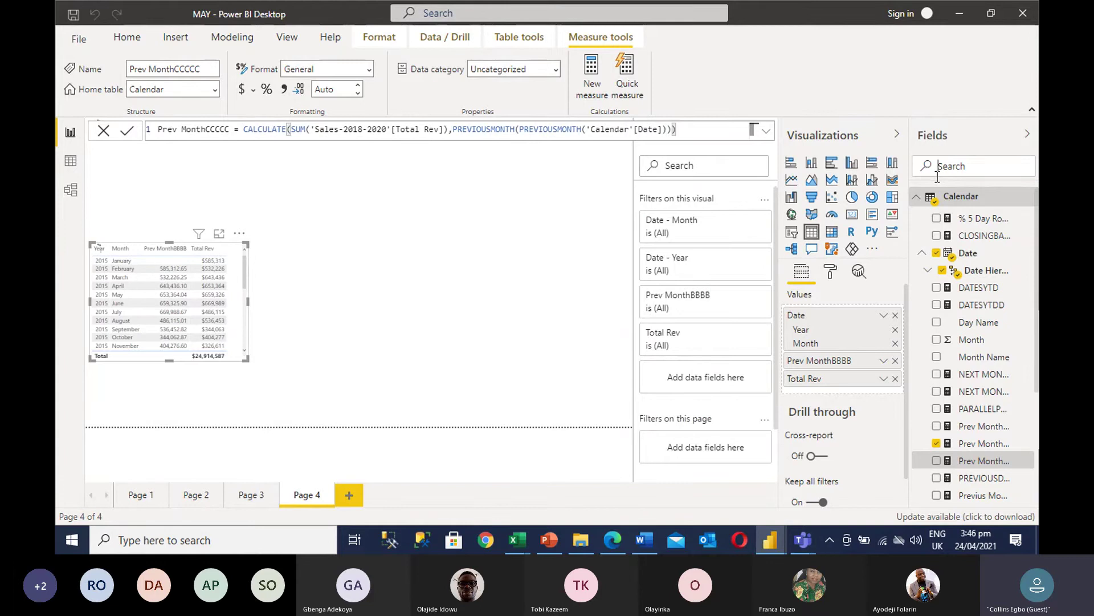
Step: Search the fields for Prev MonthCCC, add Prev MonthCCCCC to the table and widen the visual to fit the column
left_click(937, 177)
type("Prev M")
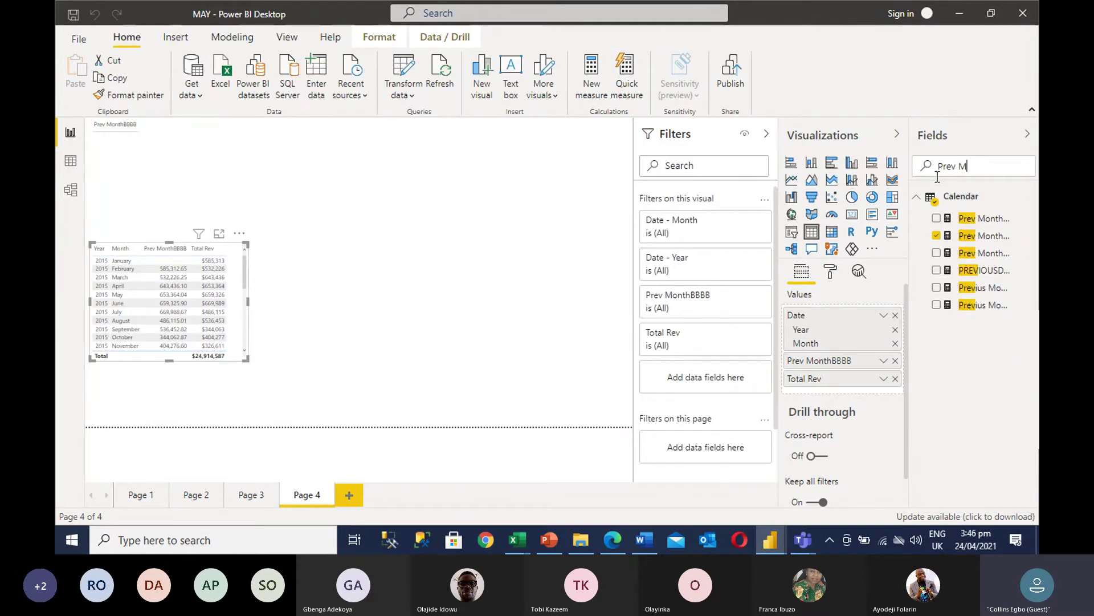
type("onthCCC")
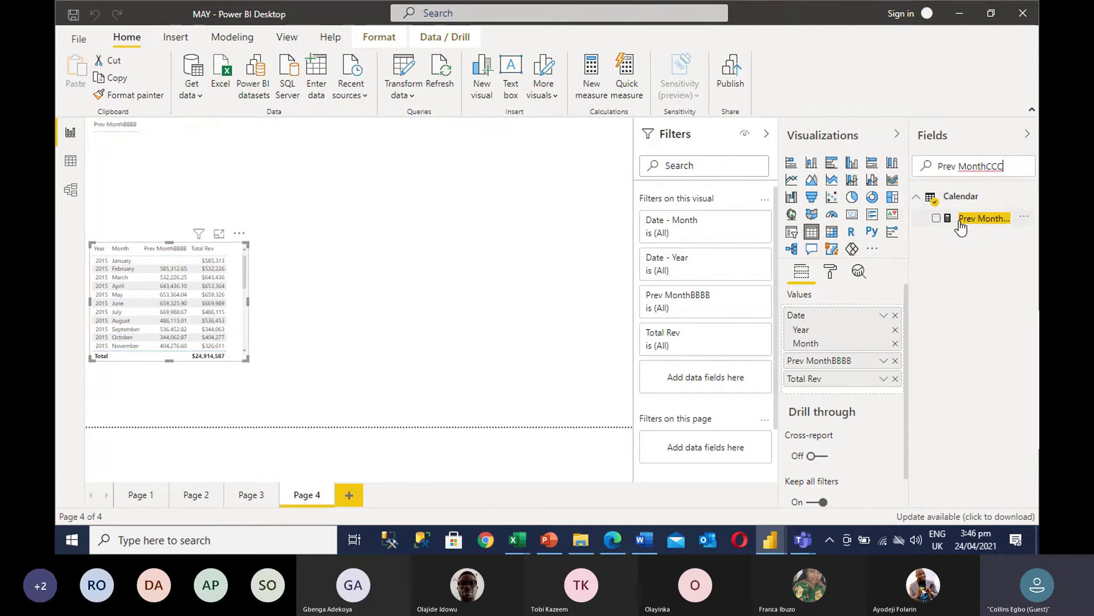
right_click(937, 220)
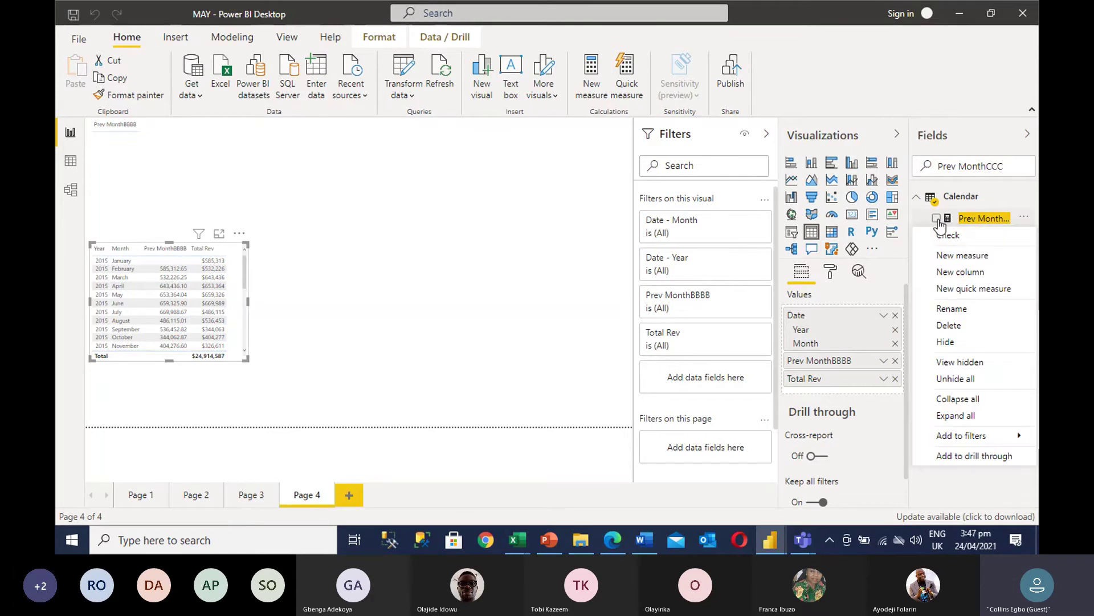
left_click(938, 226)
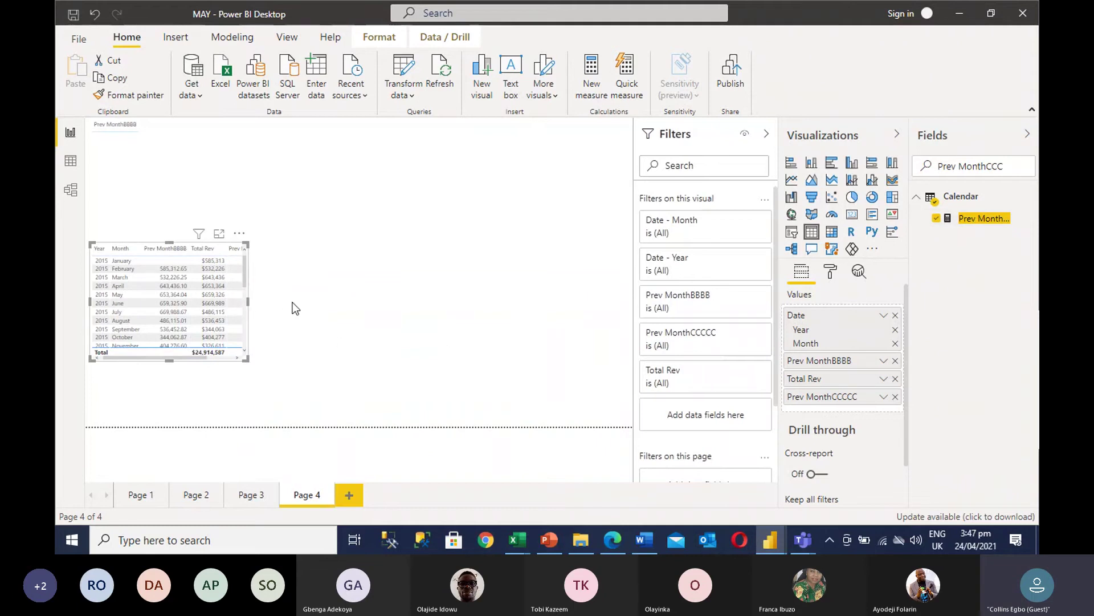
left_click_drag(295, 308, 307, 302)
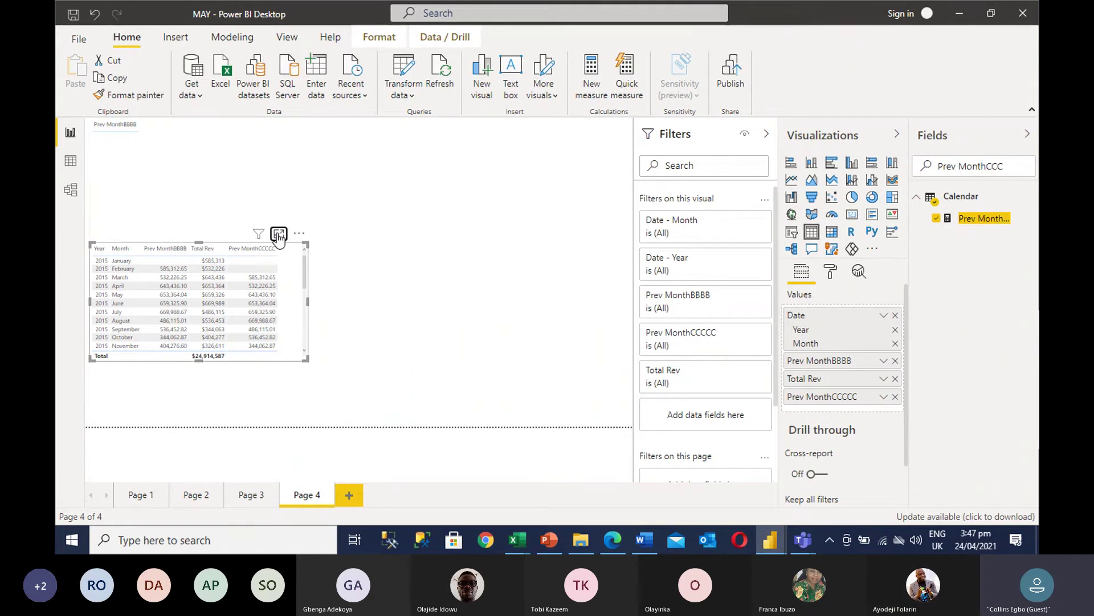
Step: Enlarge the table to inspect February 2015 and move Total Rev ahead of Prev MonthBBBB in its values
left_click(278, 233)
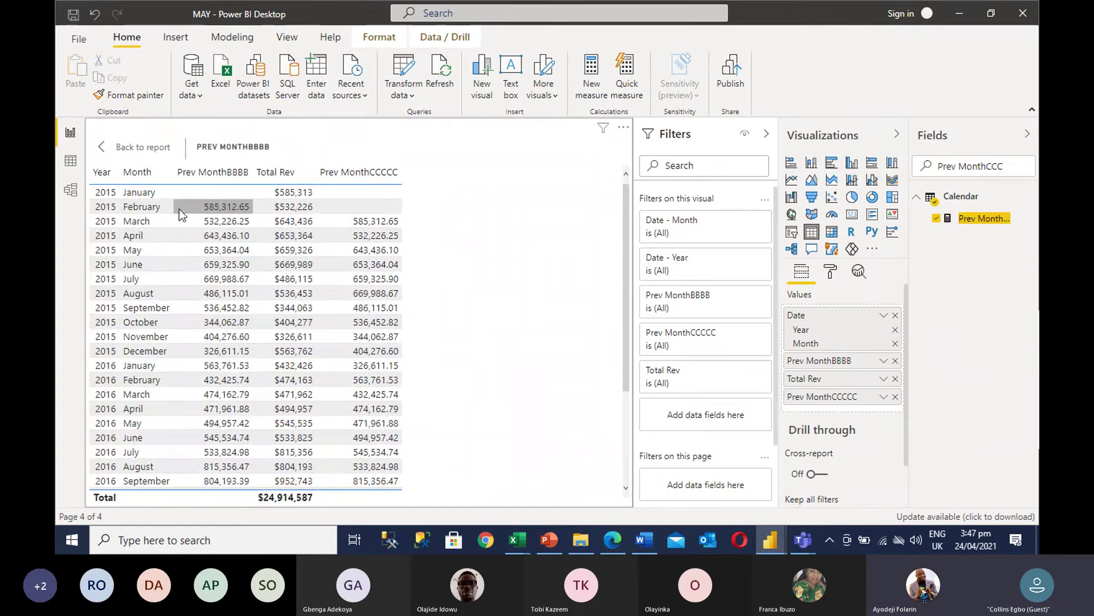
left_click(179, 209)
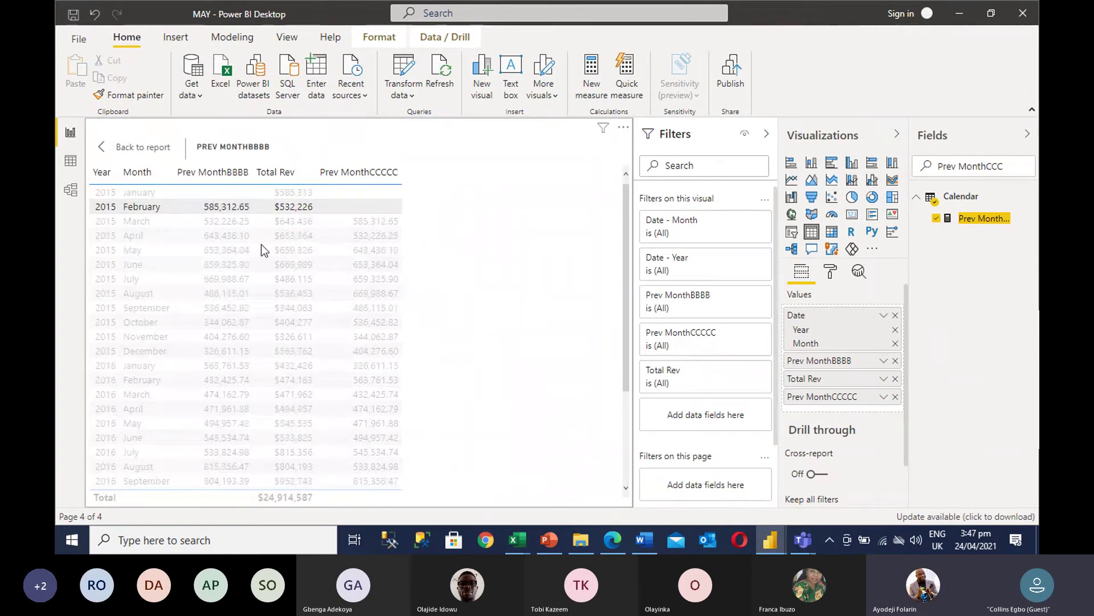
left_click(194, 211)
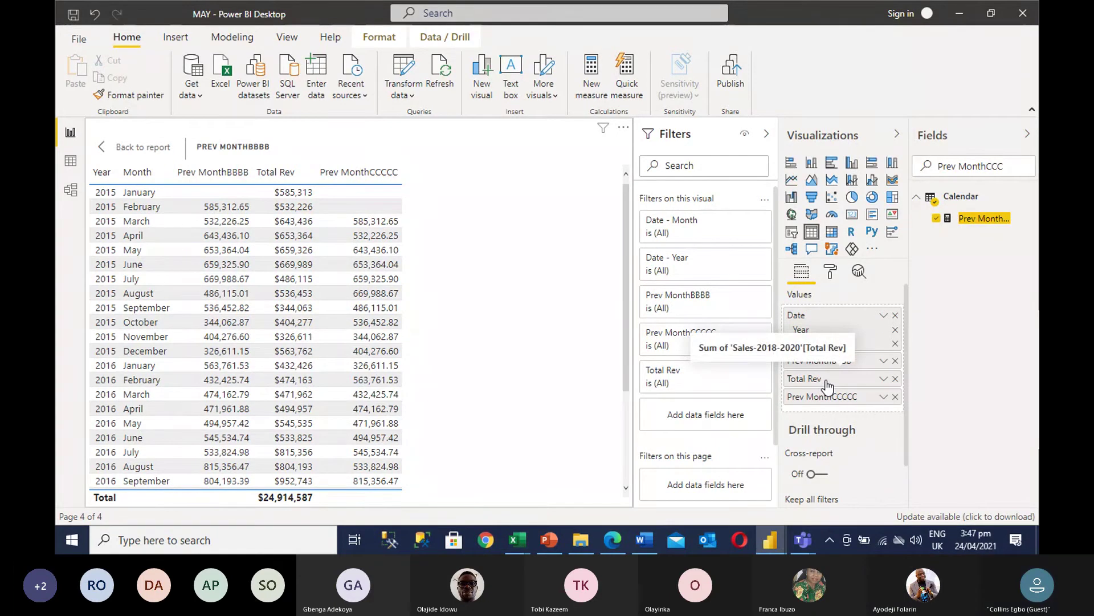
left_click_drag(828, 386, 835, 357)
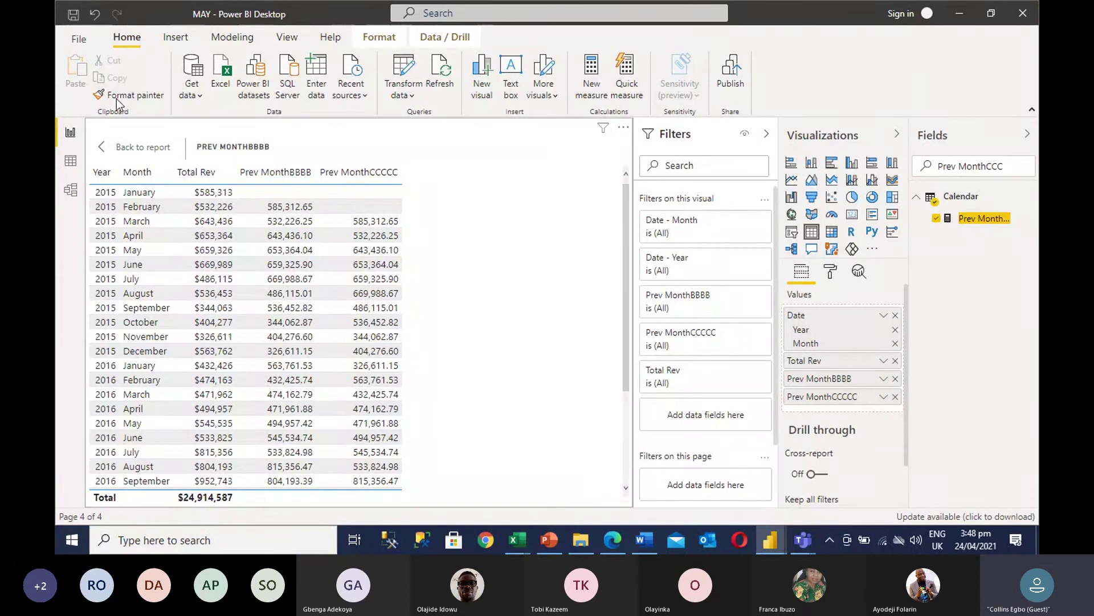
left_click(103, 149, "ctrl")
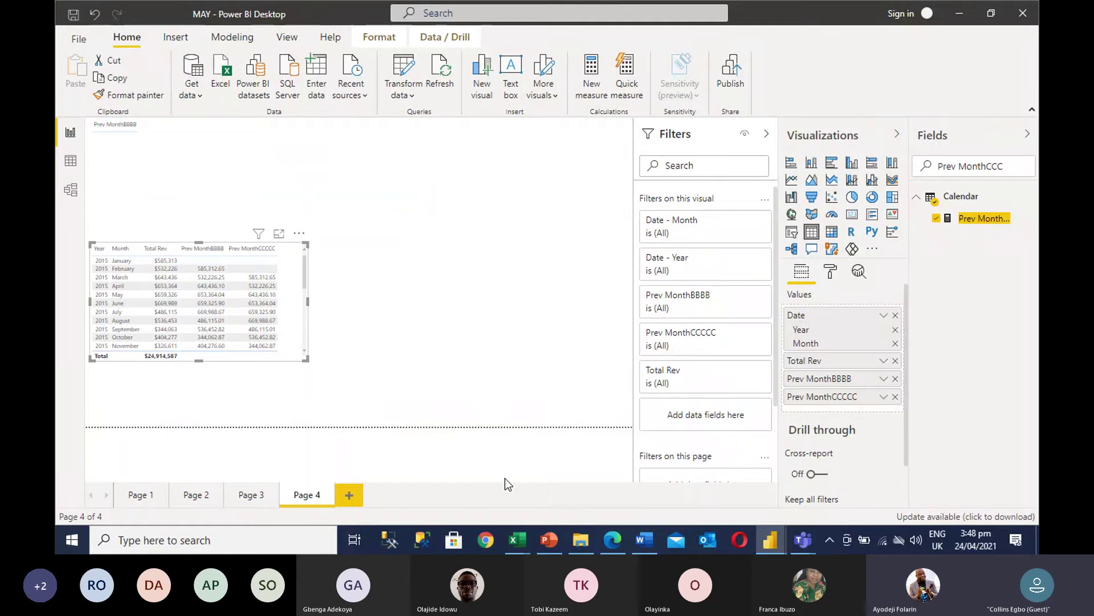
left_click(407, 269)
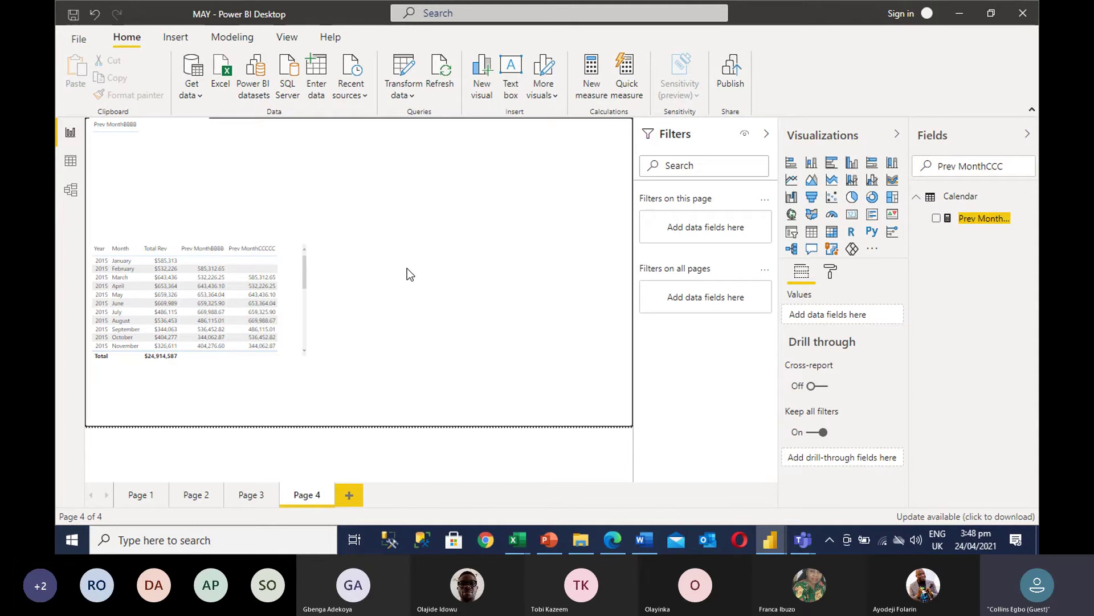
double_click(407, 268)
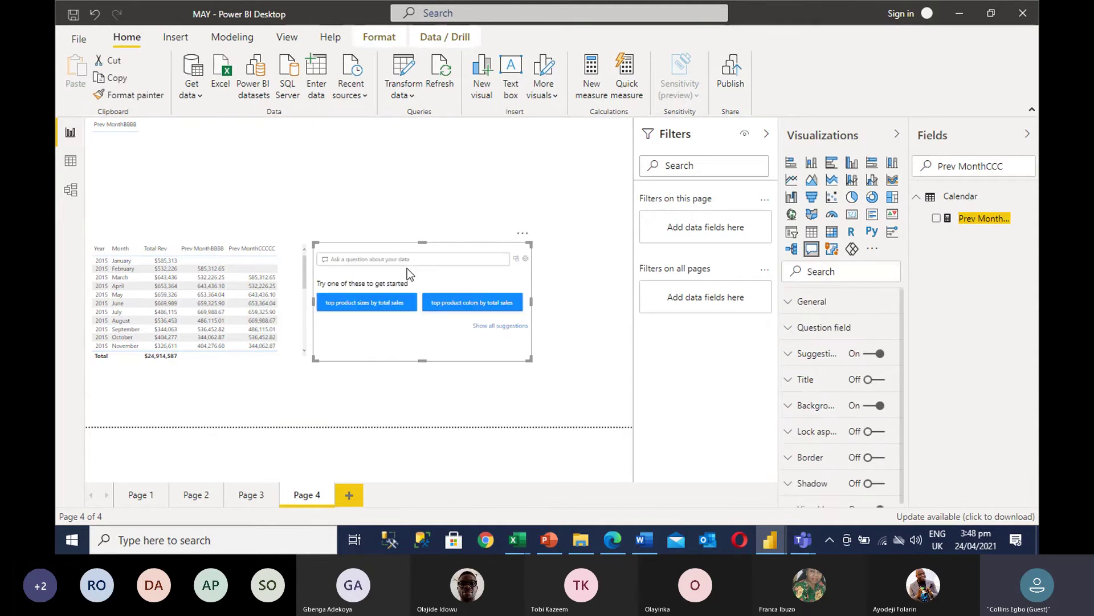
left_click(523, 236)
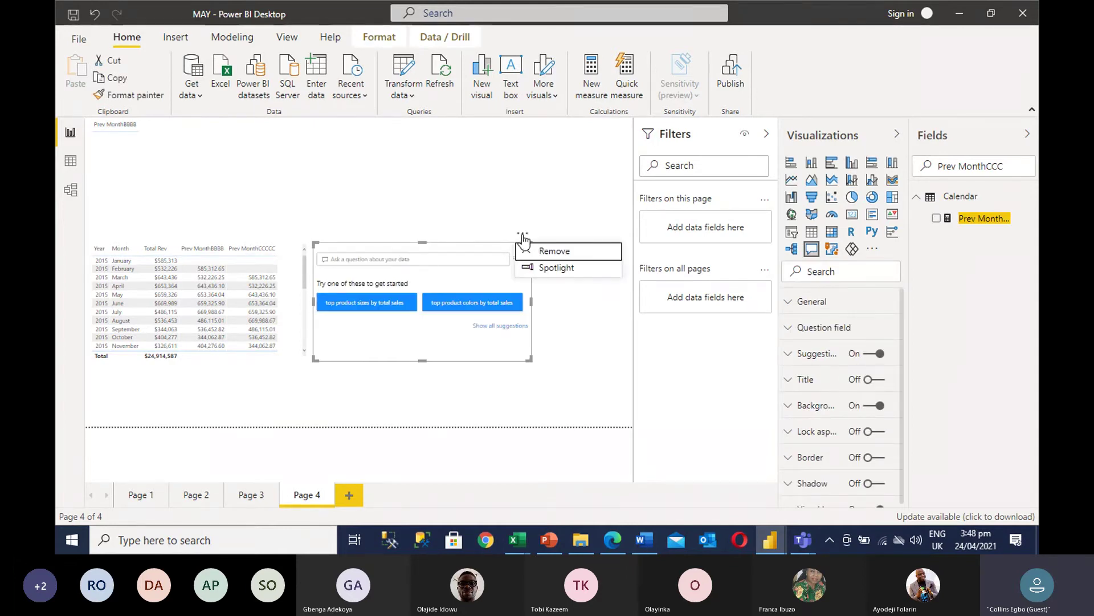
left_click(560, 251)
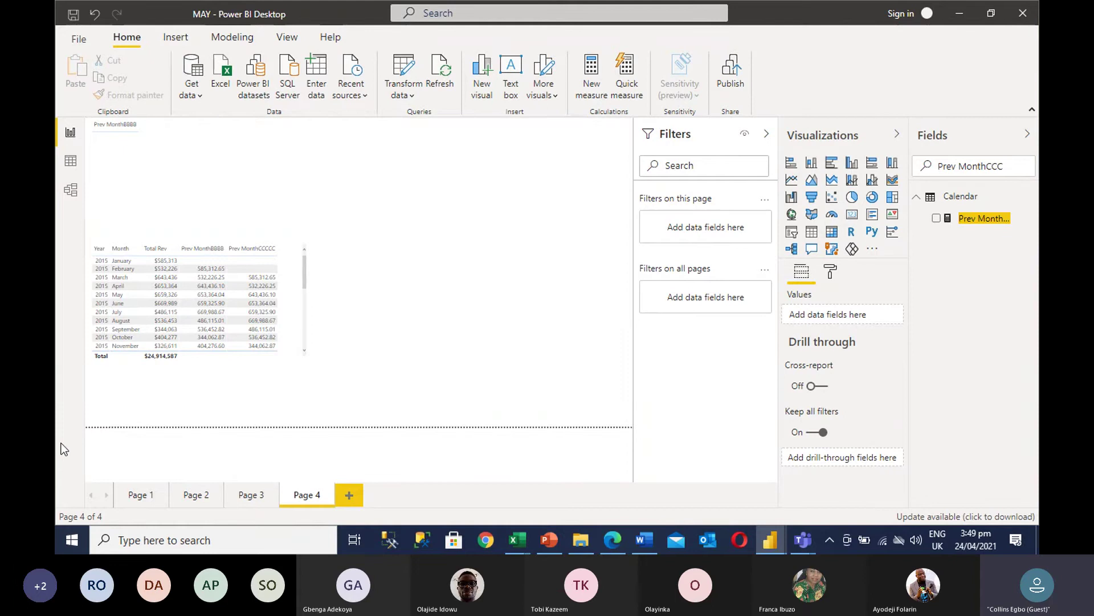
left_click(263, 337)
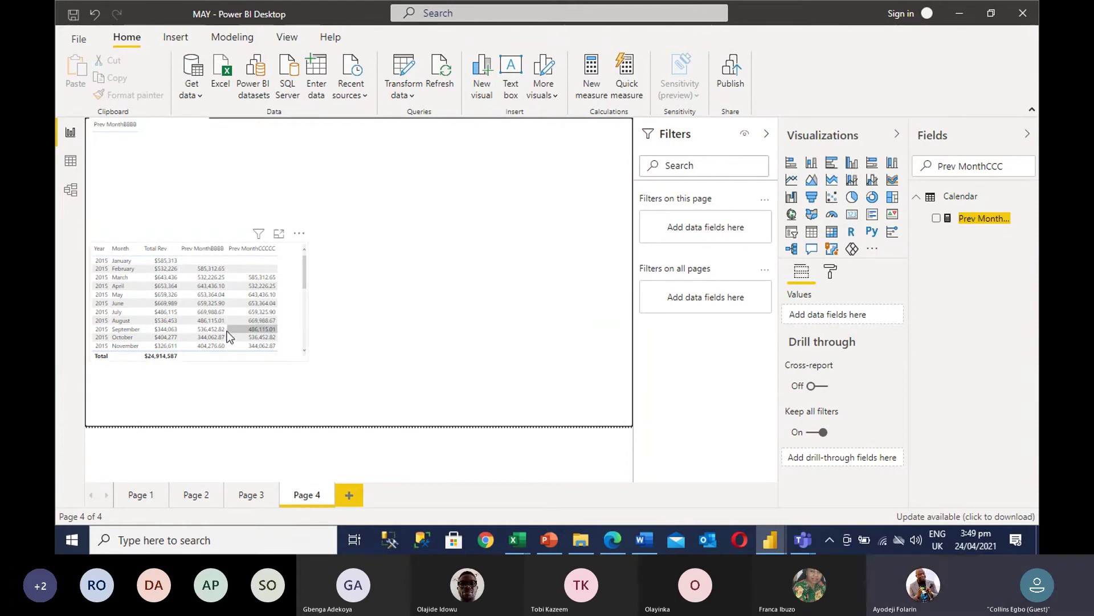
left_click(228, 354)
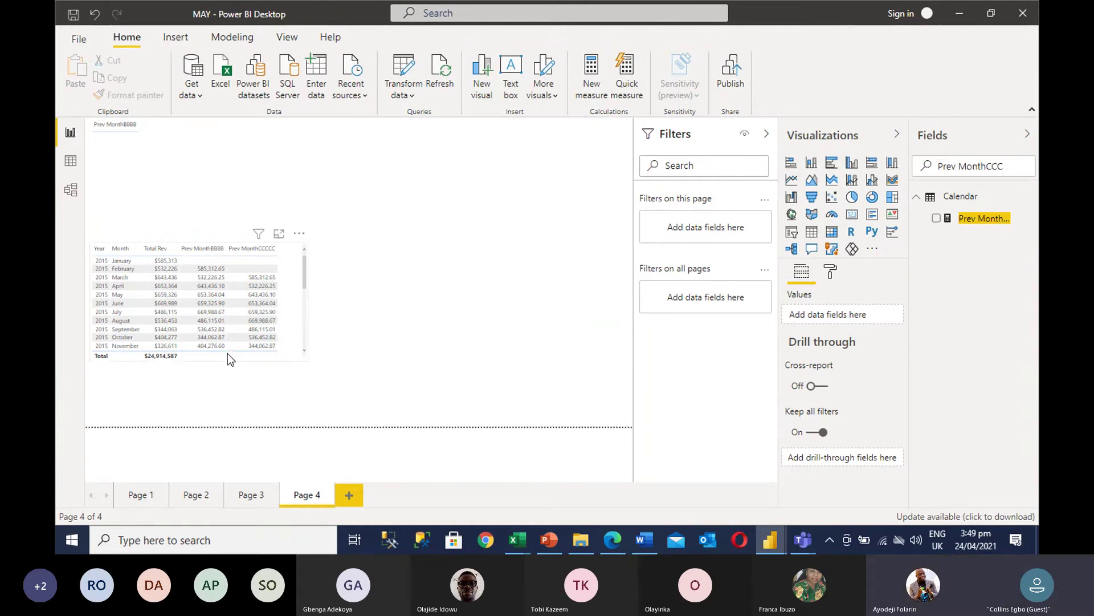
left_click(308, 359)
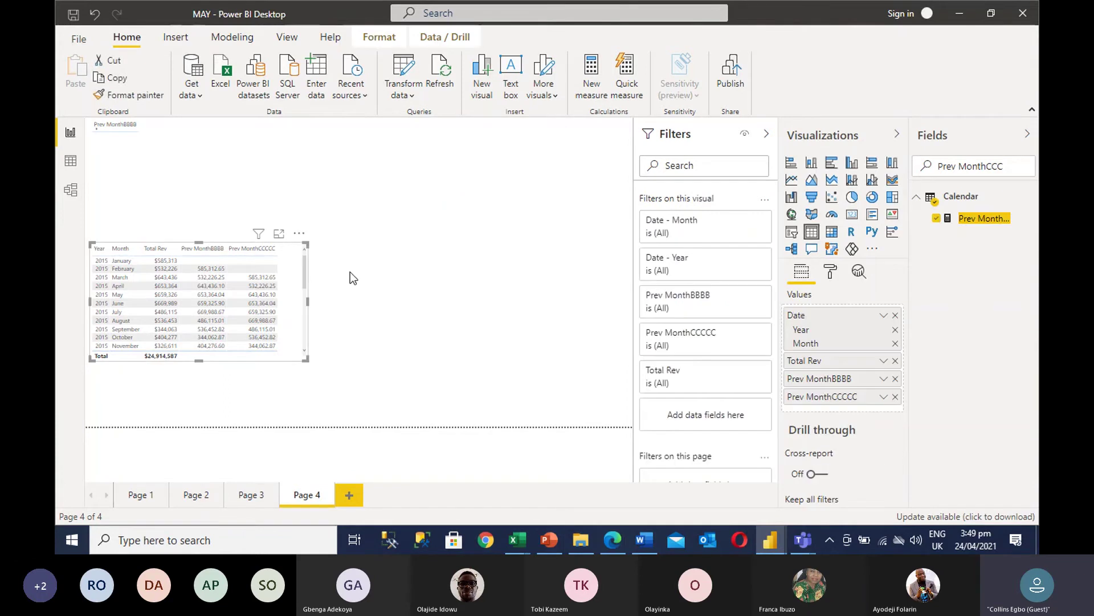
double_click(296, 294)
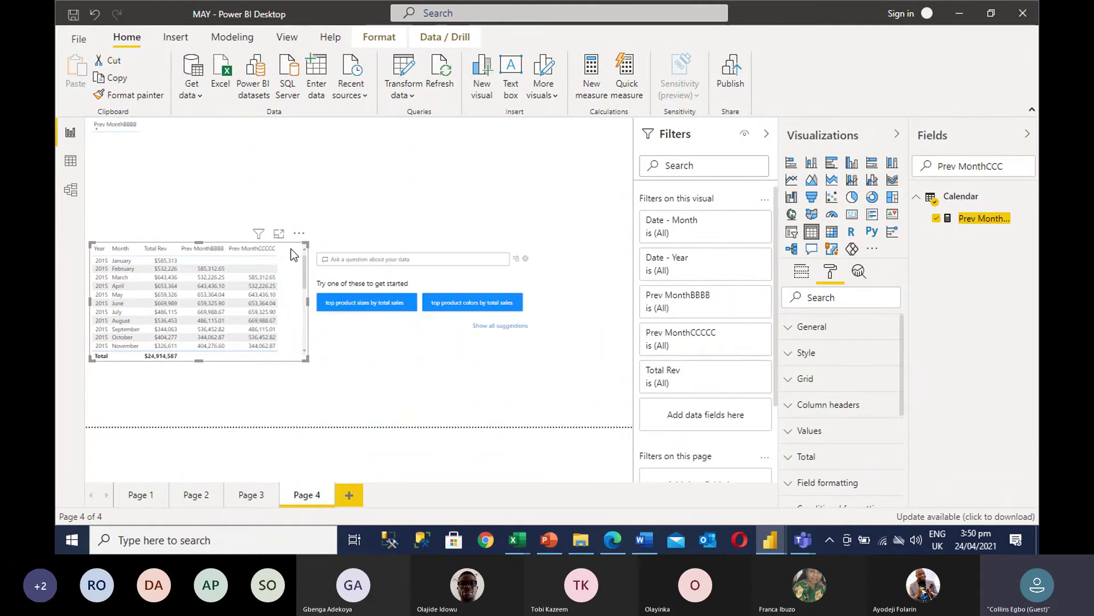
Step: Delete the Q&A visual beside the table from the Page 4 report canvas
left_click(522, 235)
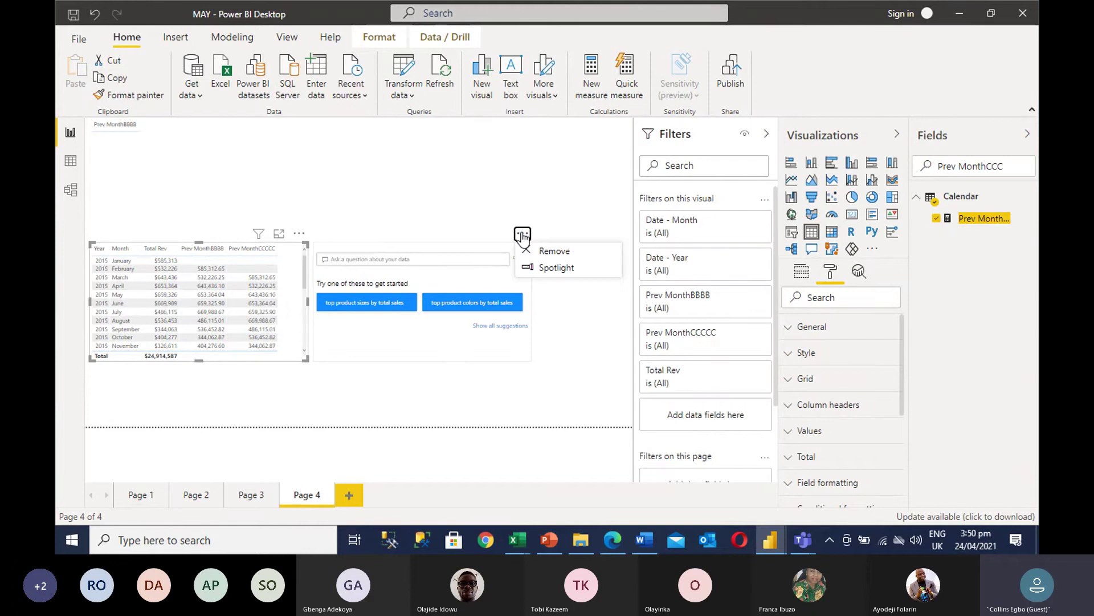
key("Escape")
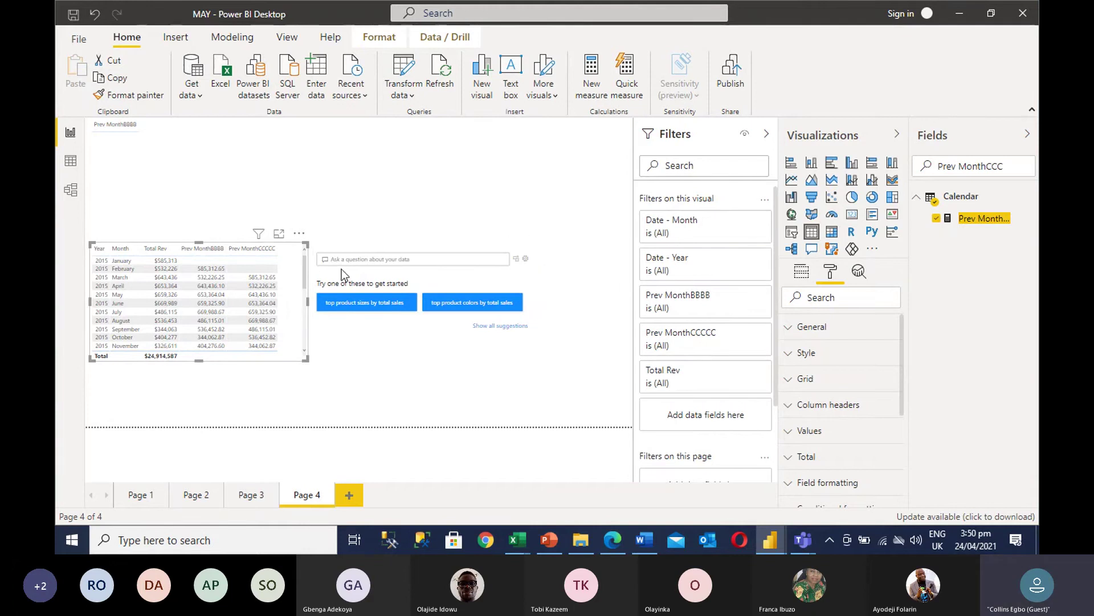
left_click(315, 274)
key("Delete")
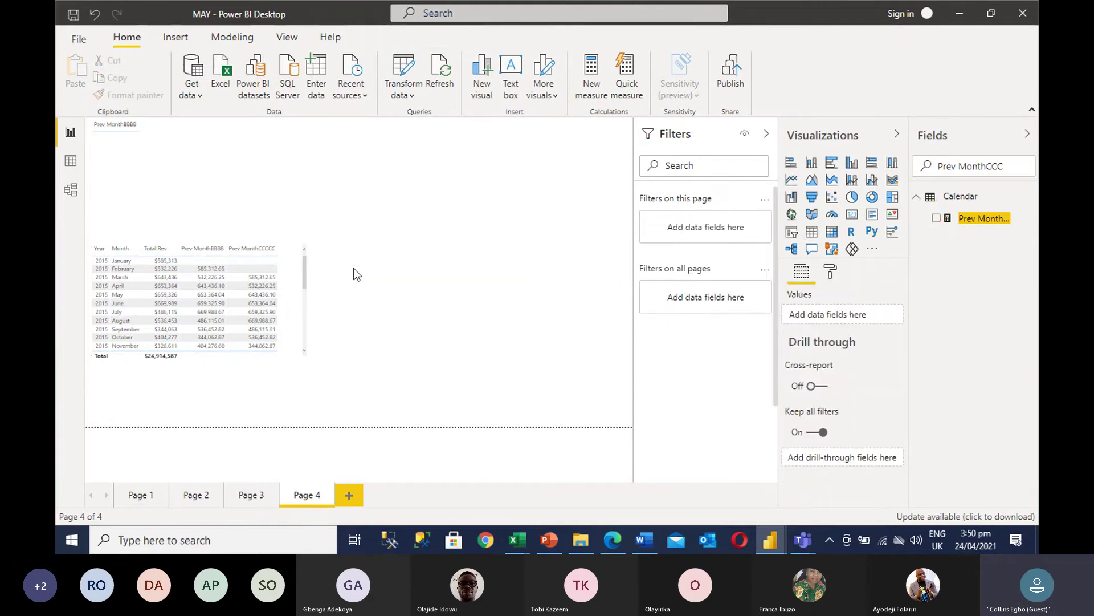
Step: Remove Prev MonthCCCCC and Prev MonthBBBB from the table's values, keeping Date and Total Rev
left_click(238, 360)
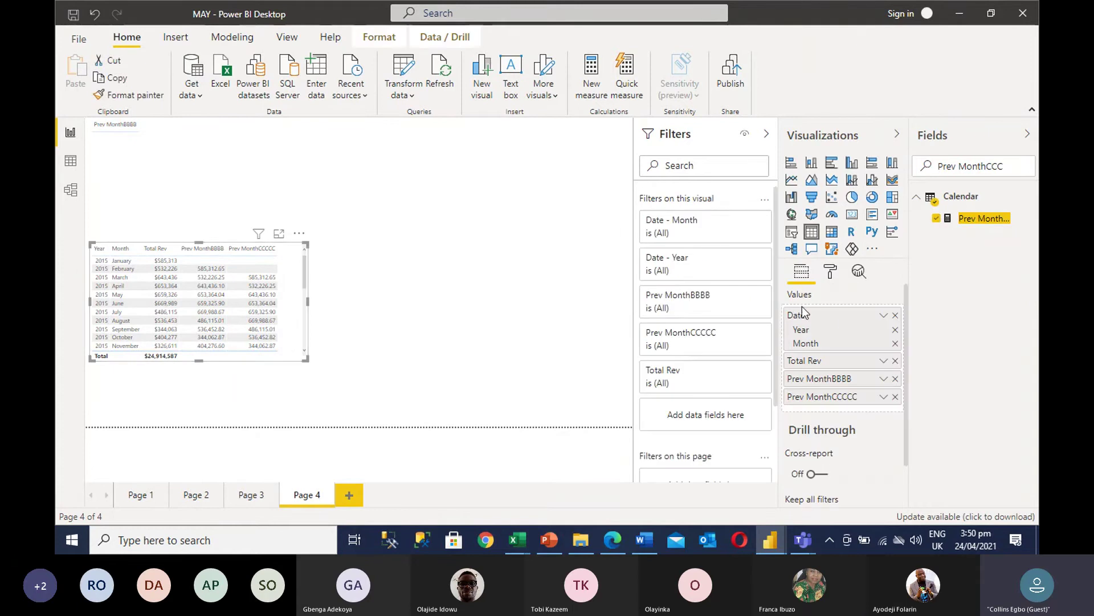
left_click(895, 397)
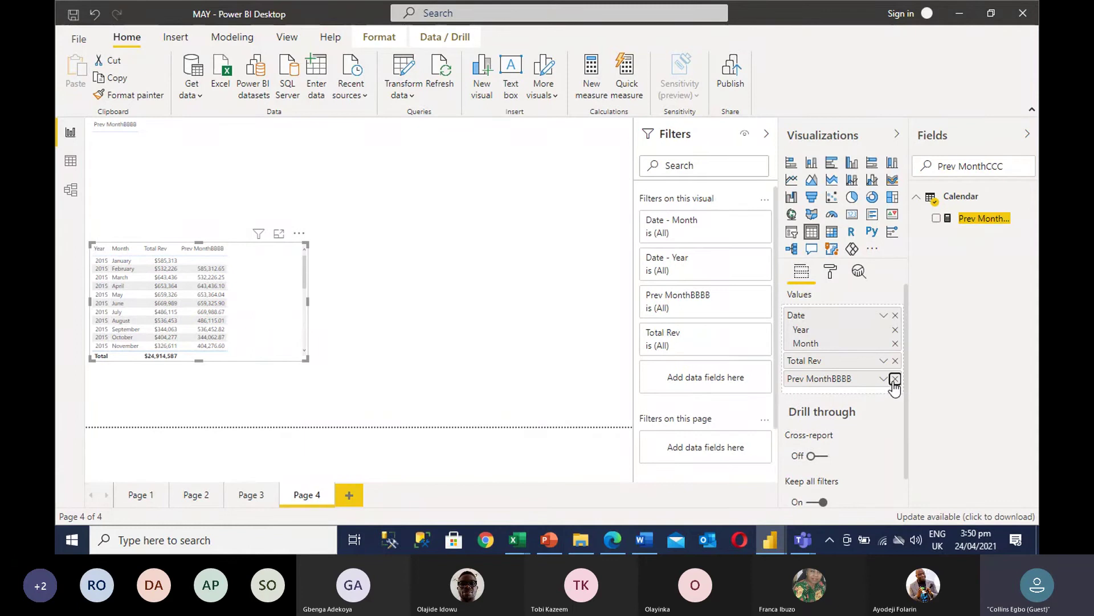
left_click(895, 379)
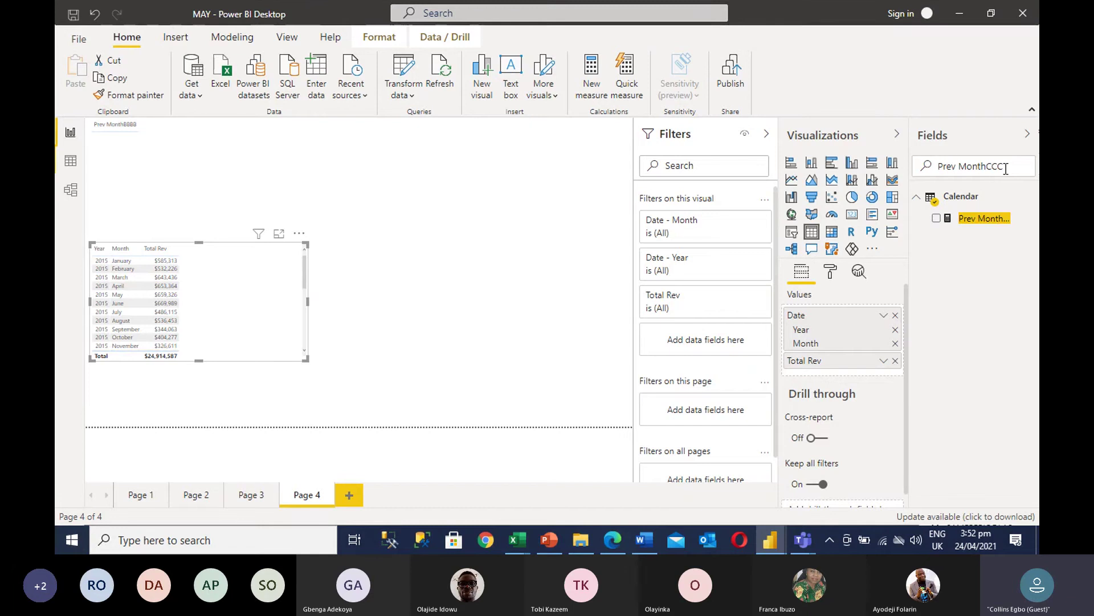
Step: Clear the field search text so the full list of Calendar fields is available
key("BackSpace")
key("BackSpace")
key("BackSpace")
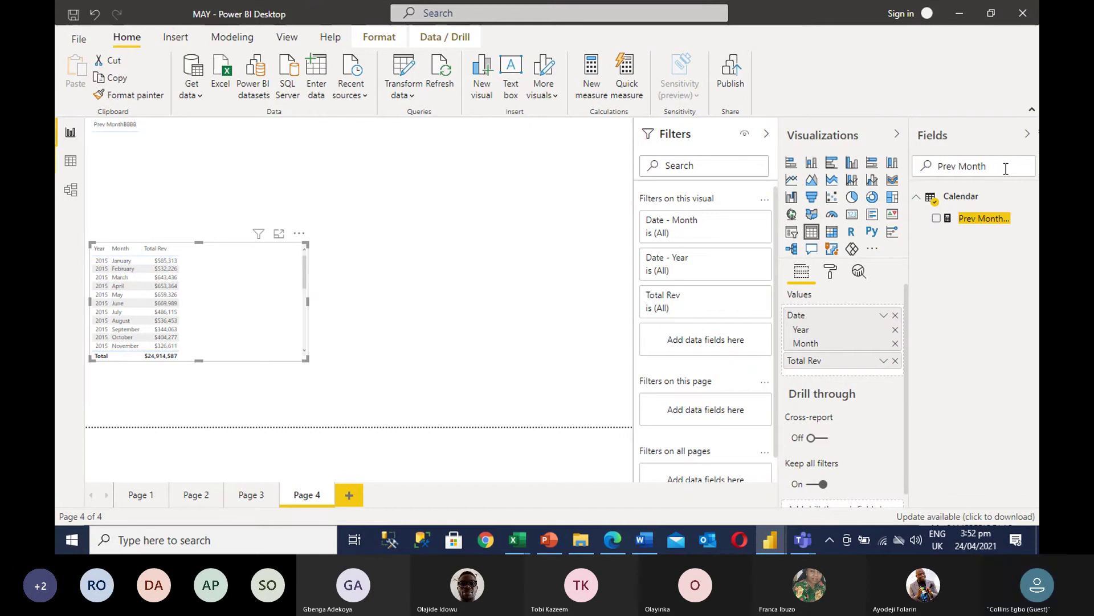
key("BackSpace")
key("BackSpace")
key("BackSpace")
key("BackSpace")
key("BackSpace")
key("BackSpace")
key("BackSpace")
key("BackSpace")
key("BackSpace")
key("BackSpace")
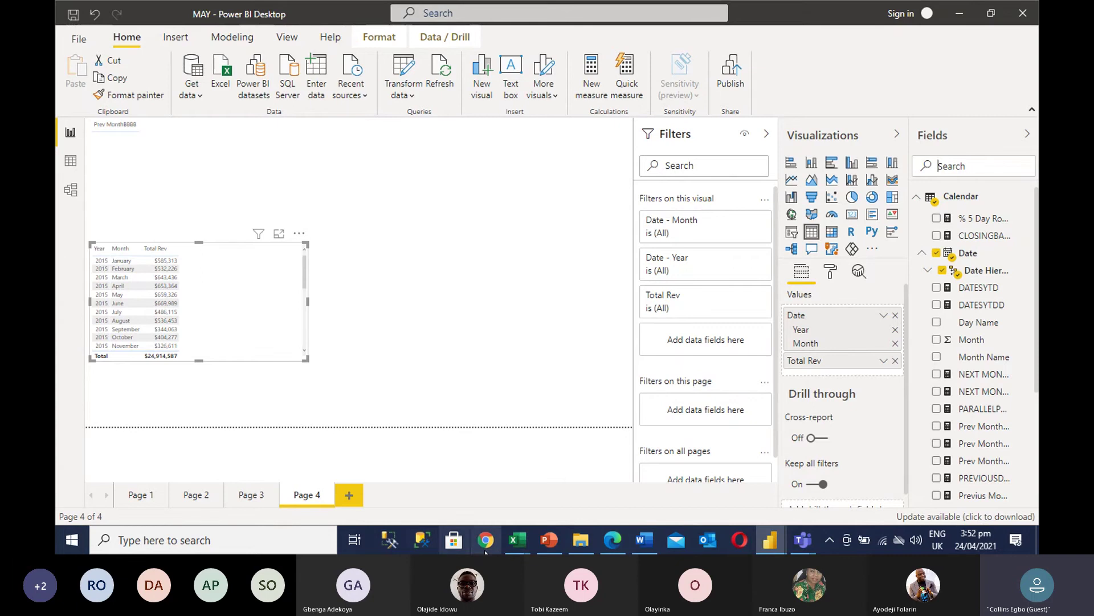
Step: Switch to the TIME INTELLIGENCE FUNCTIONS presentation in PowerPoint and view slide 7 on Performance To Date with DATESYTD
left_click(549, 541)
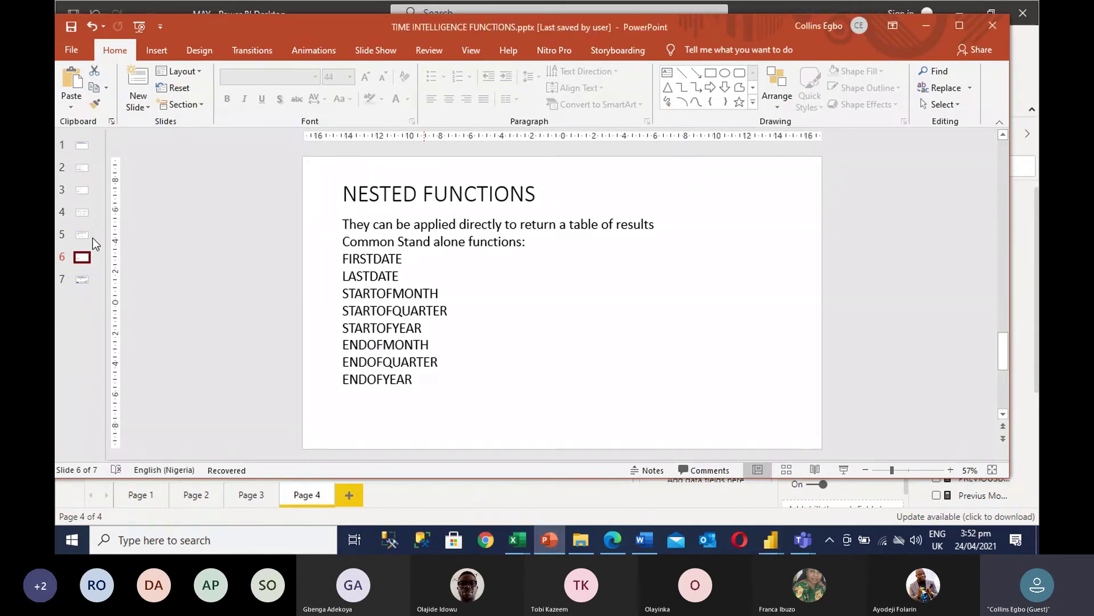
left_click(83, 281)
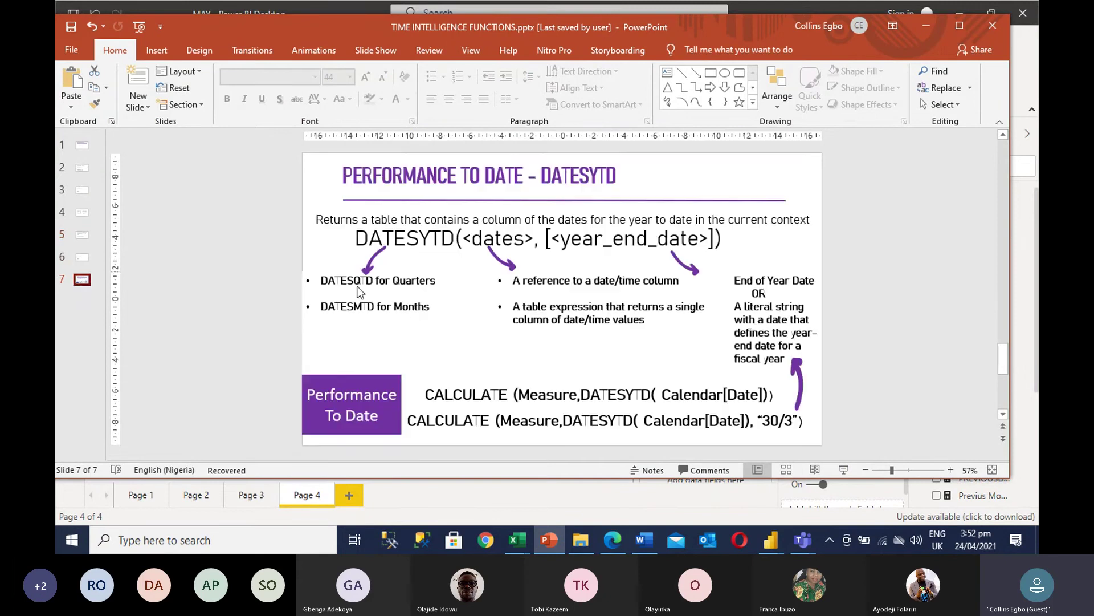